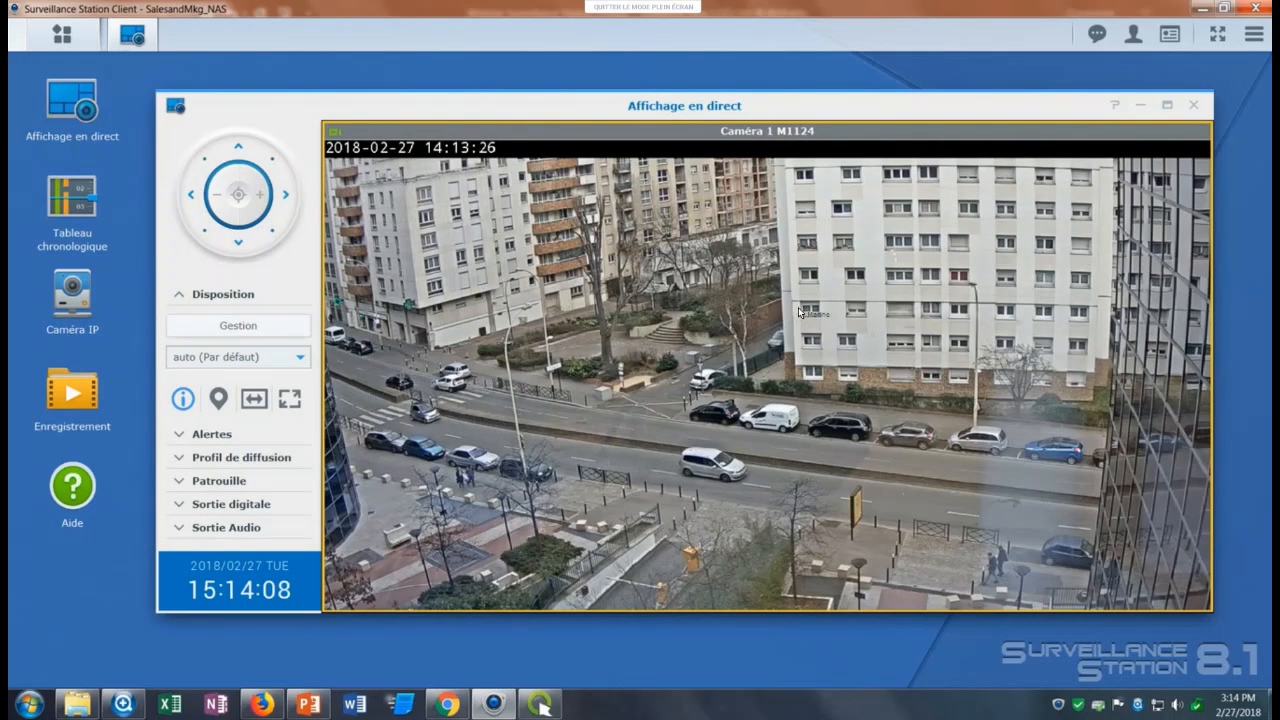
# Open the IP camera manager and start adding a camera in complete configuration mode.
pyautogui.moveTo(845, 306)
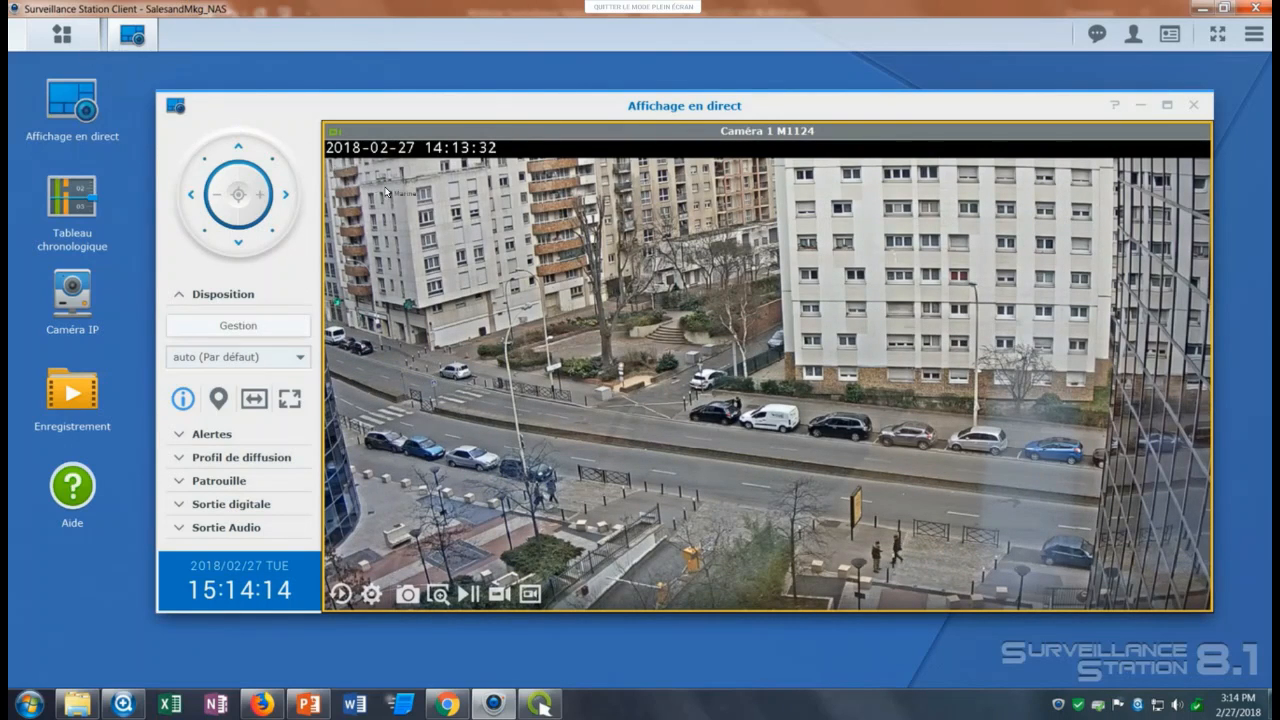
pyautogui.click(62, 35)
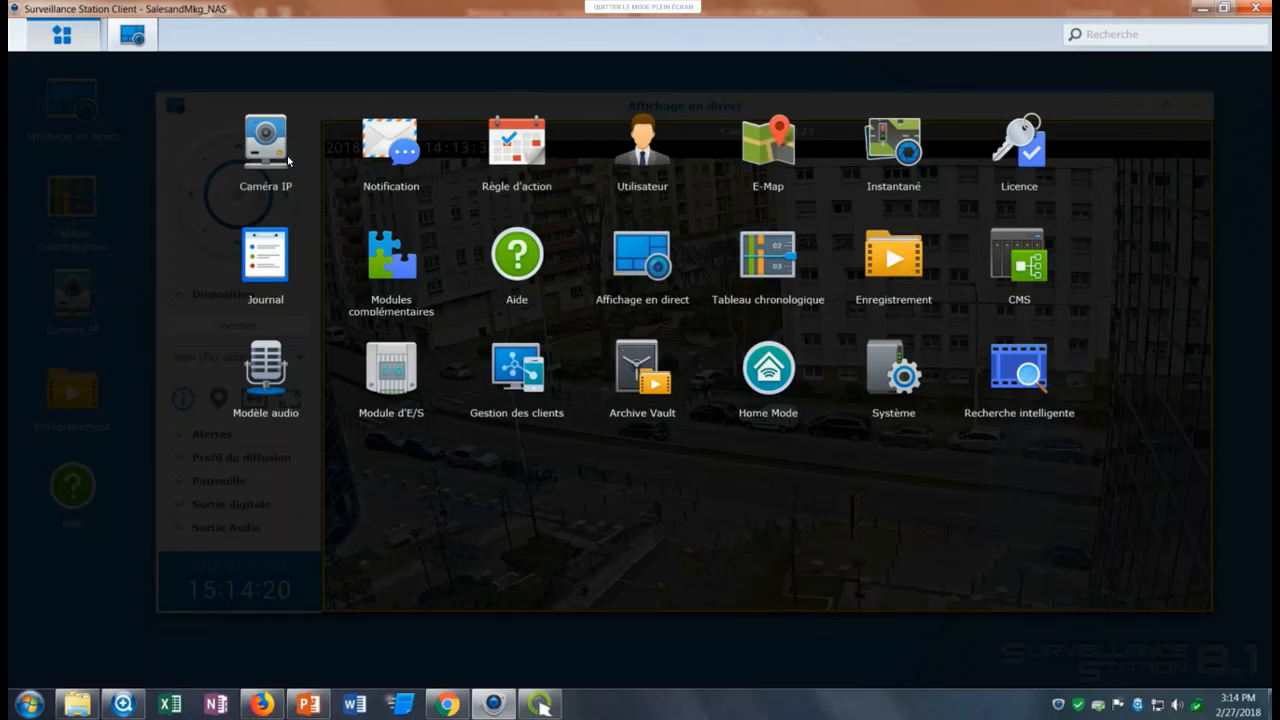
pyautogui.click(325, 187)
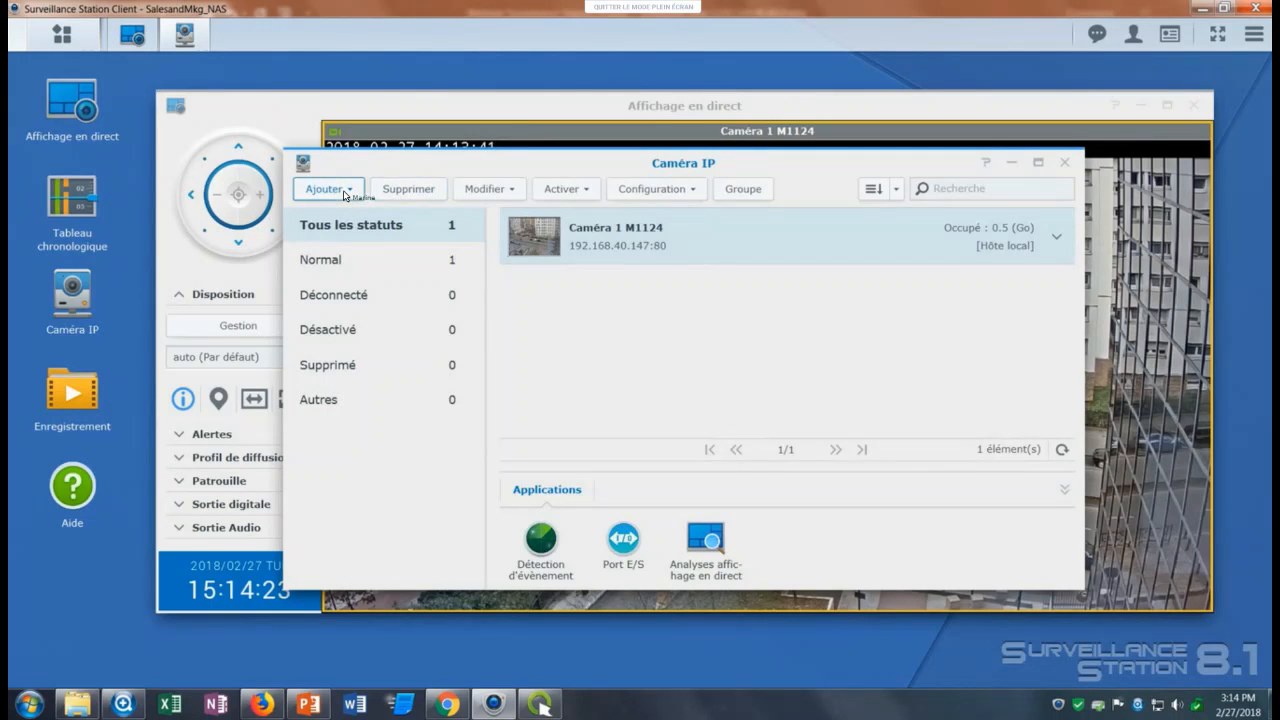
pyautogui.click(344, 192)
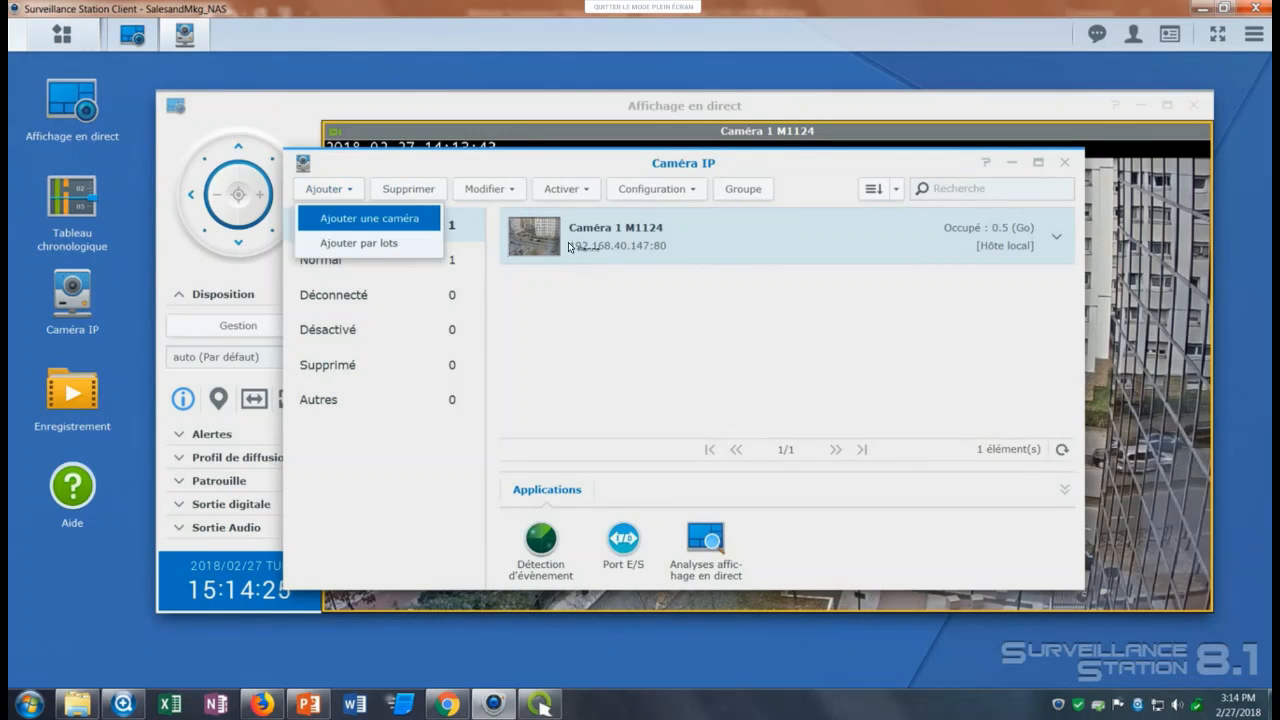
pyautogui.click(365, 217)
pyautogui.click(733, 247)
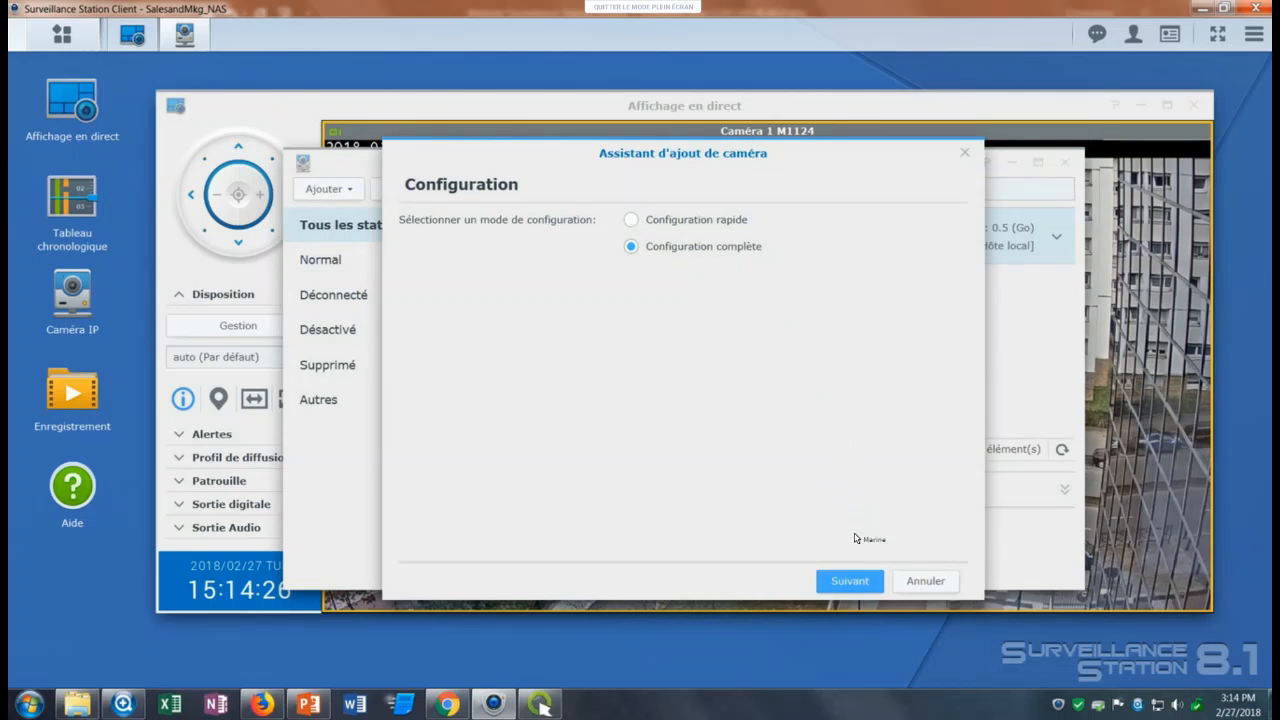
pyautogui.press('Return')
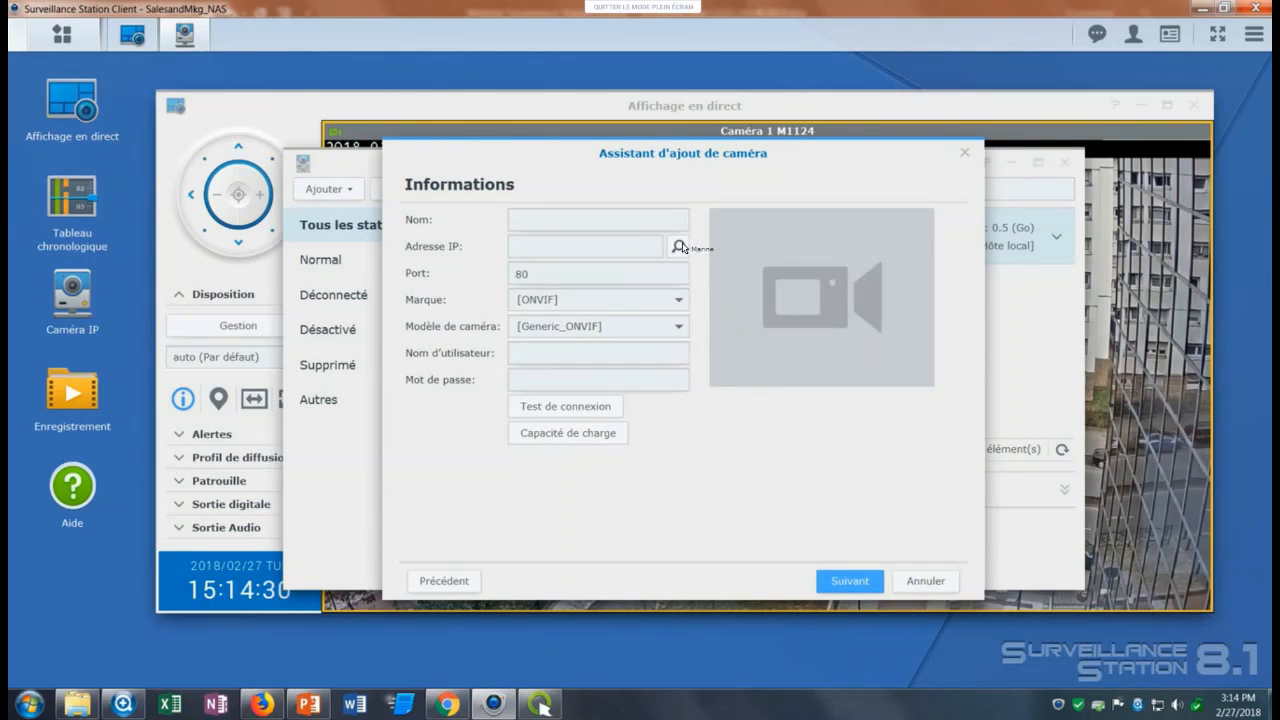
# Search the network for cameras and select the AXIS P1346 at 192.168.40.26.
pyautogui.click(679, 246)
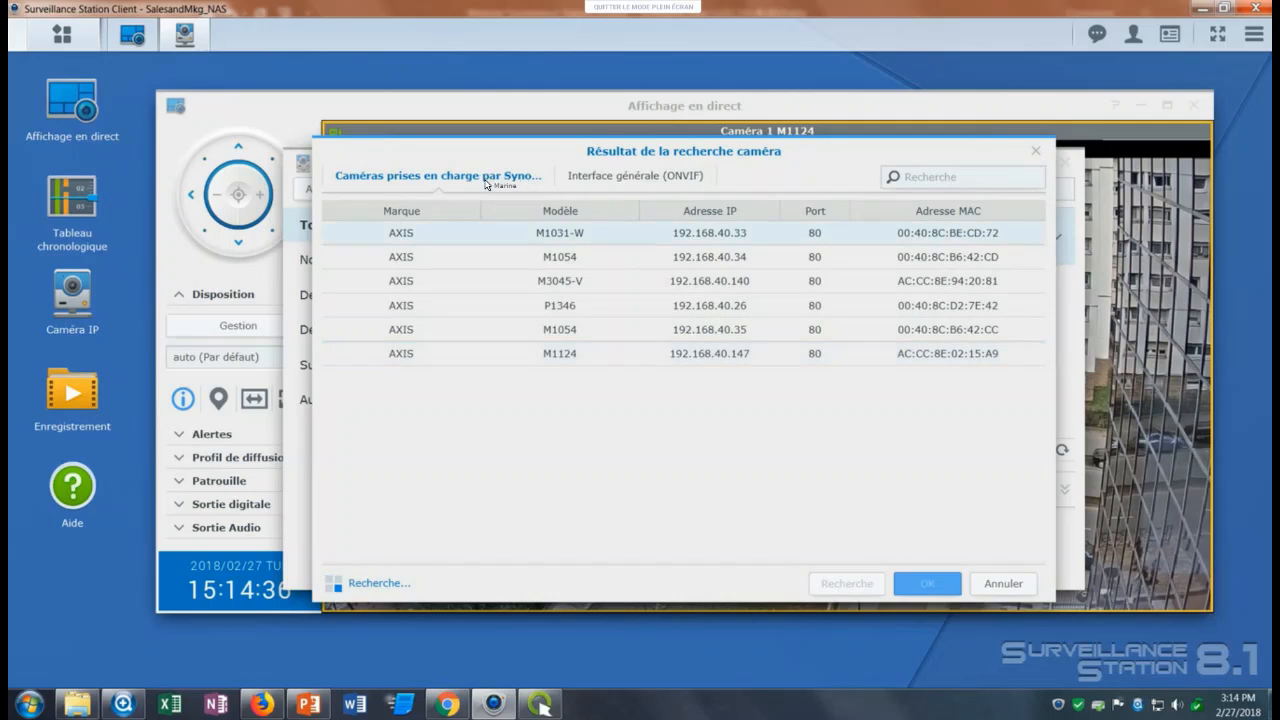
pyautogui.click(642, 190)
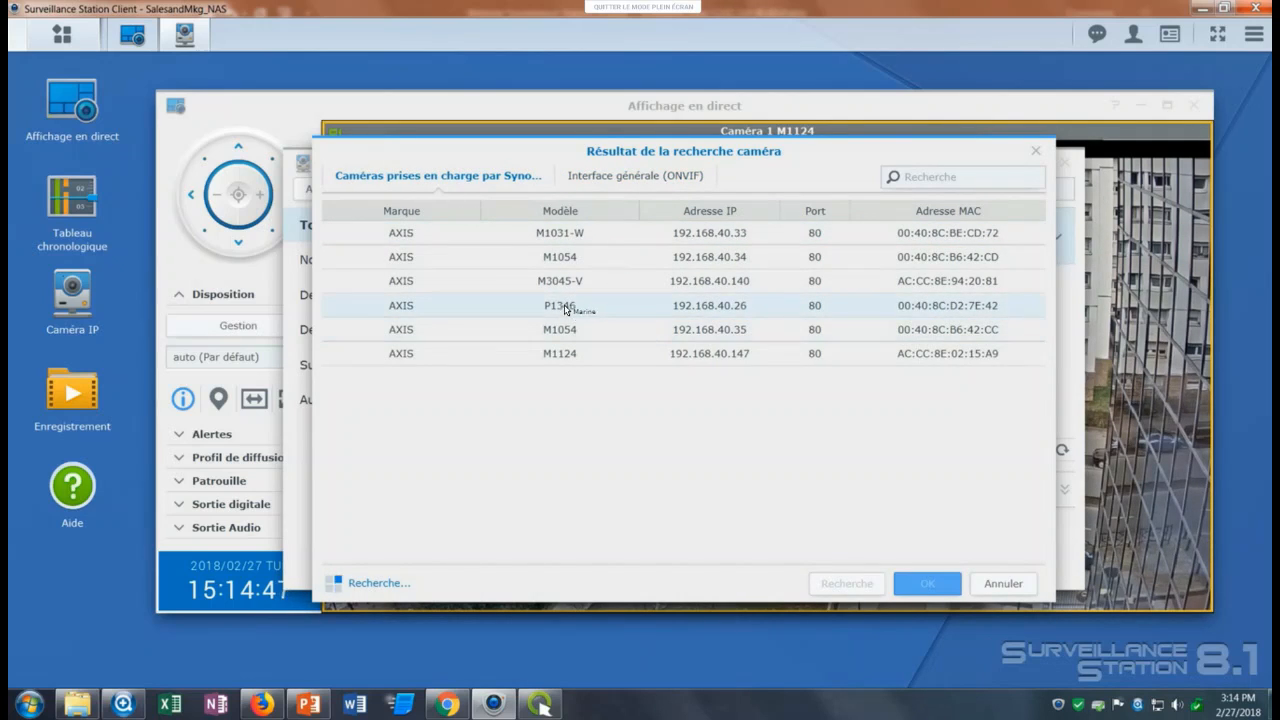
pyautogui.click(566, 305)
pyautogui.doubleClick(567, 304)
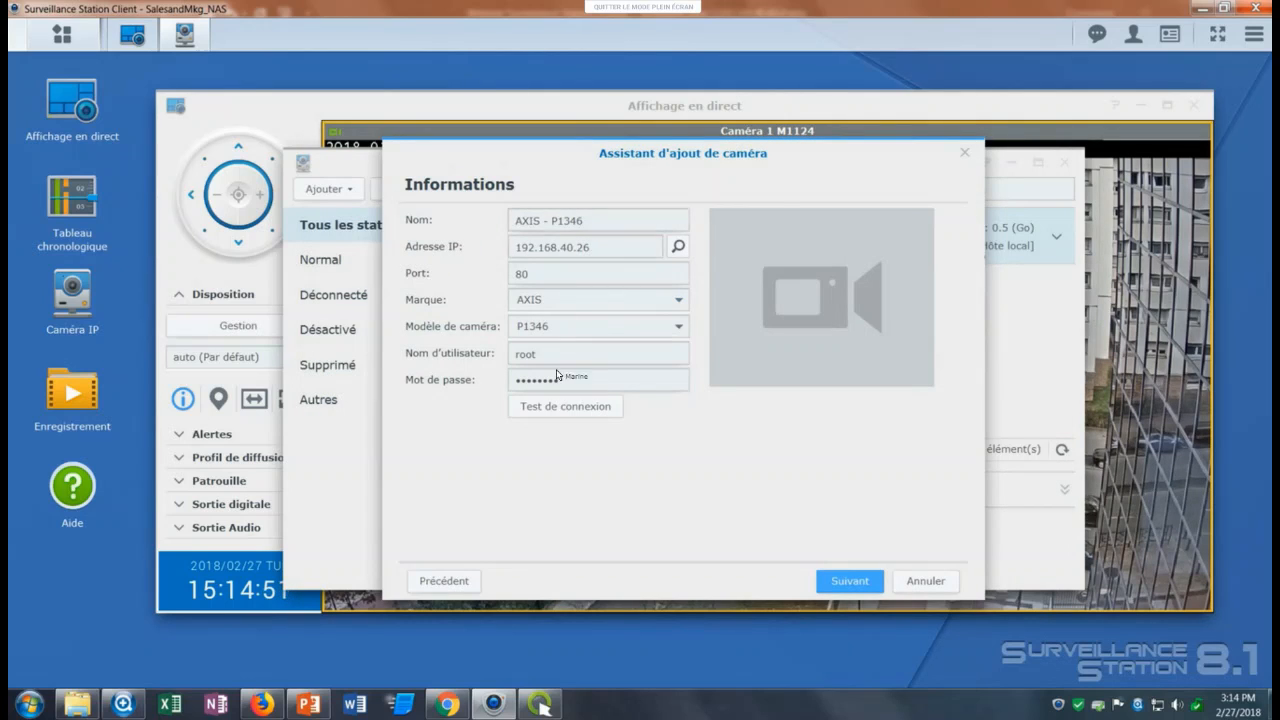
# Name the camera "Caméra 2" and test its connection.
pyautogui.click(415, 226)
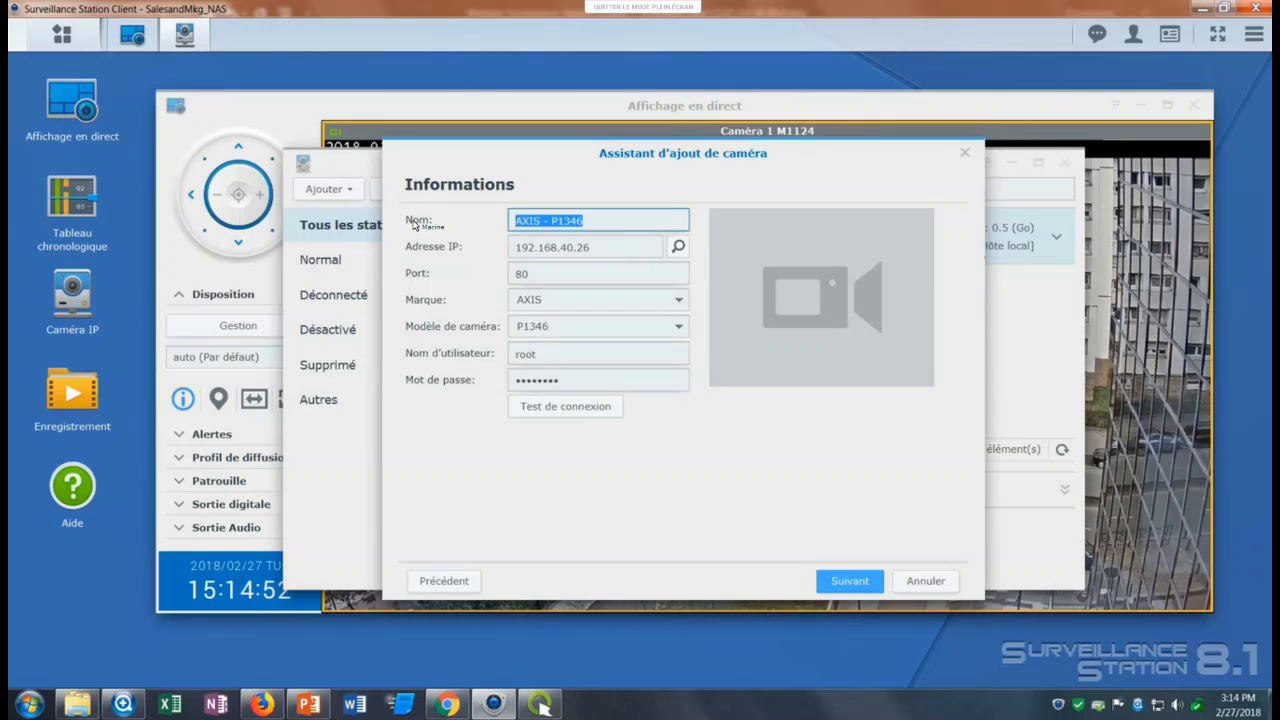
pyautogui.write('Caméra 2')
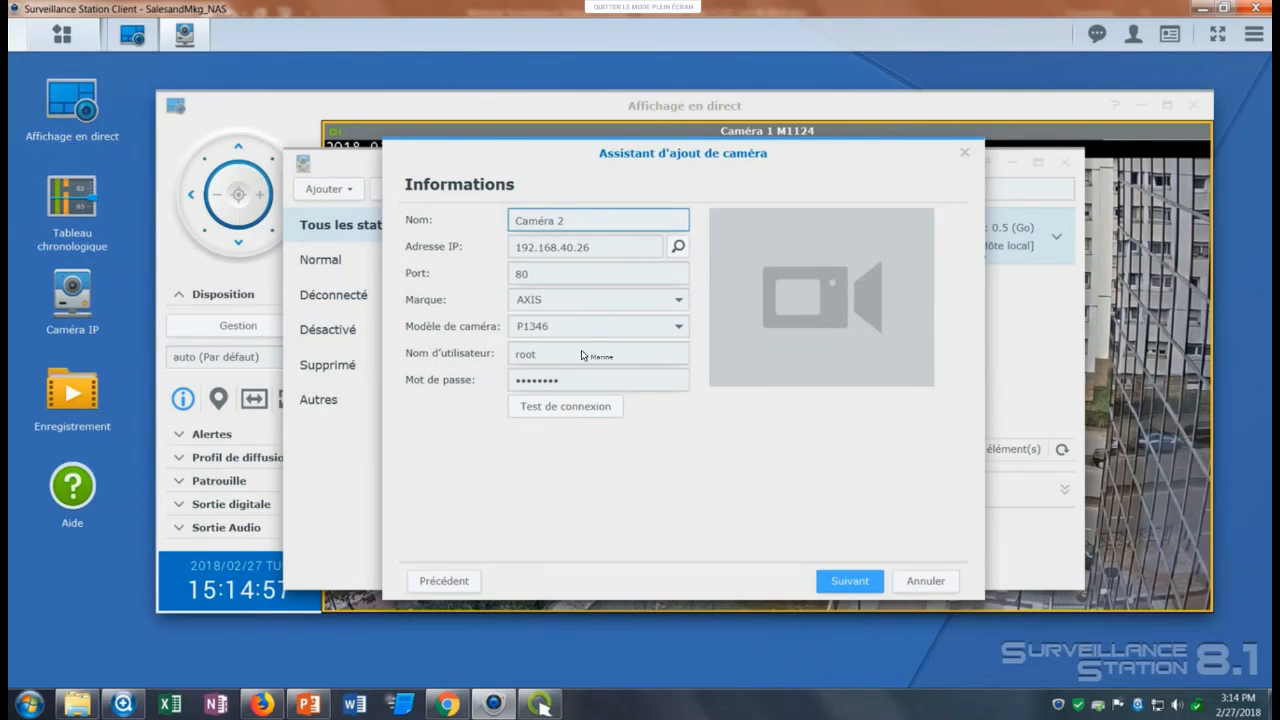
pyautogui.click(585, 405)
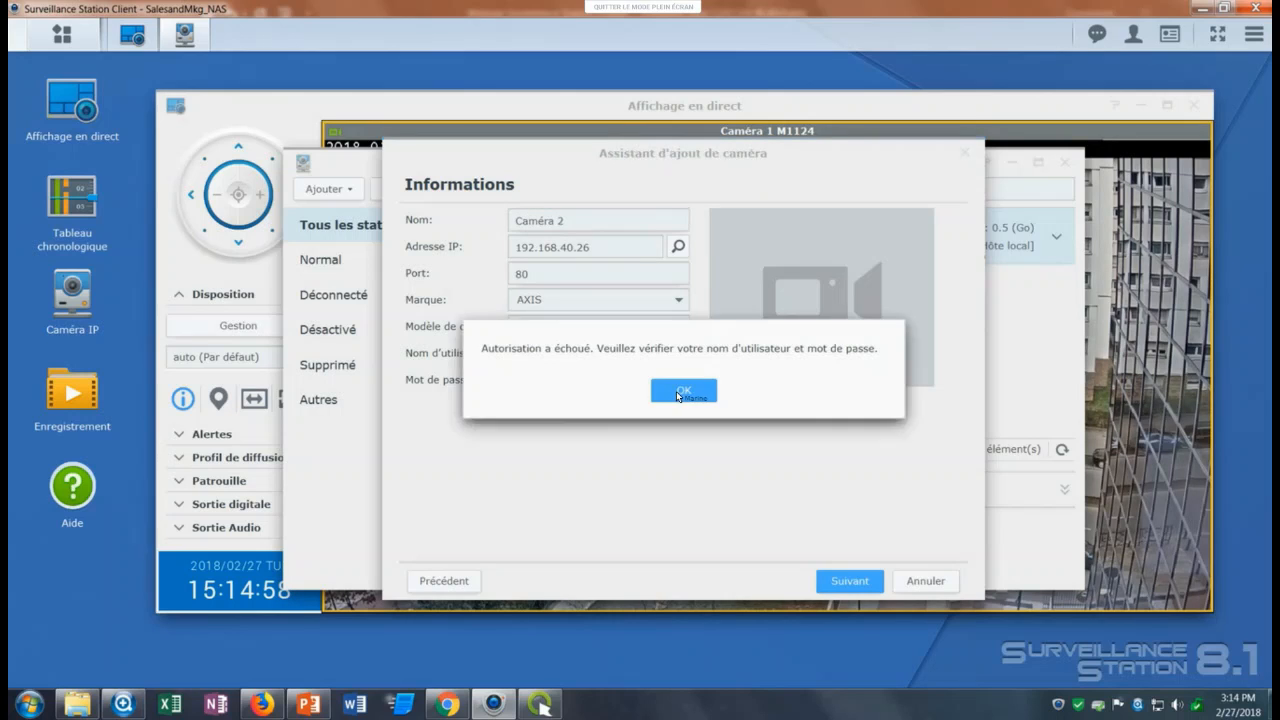
# Dismiss the authorization error, re-enter the camera's password and test the connection again.
pyautogui.click(683, 393)
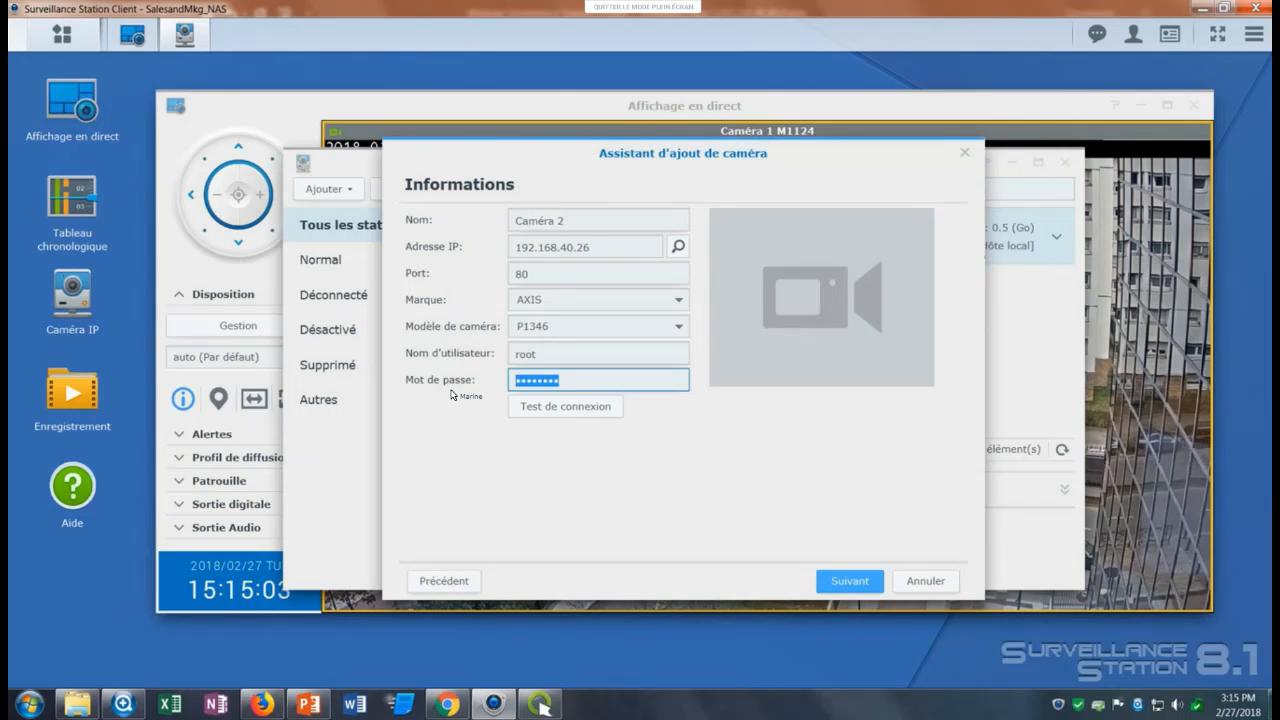
pyautogui.write('••••••••')
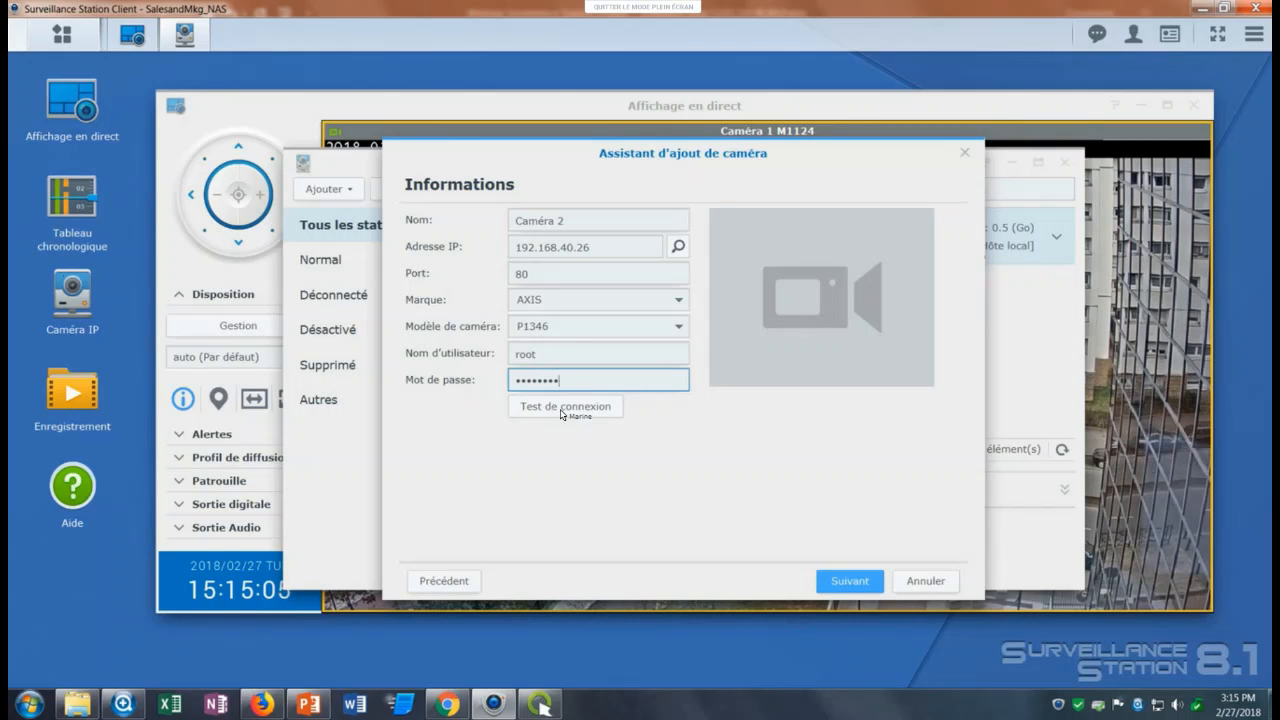
pyautogui.click(570, 408)
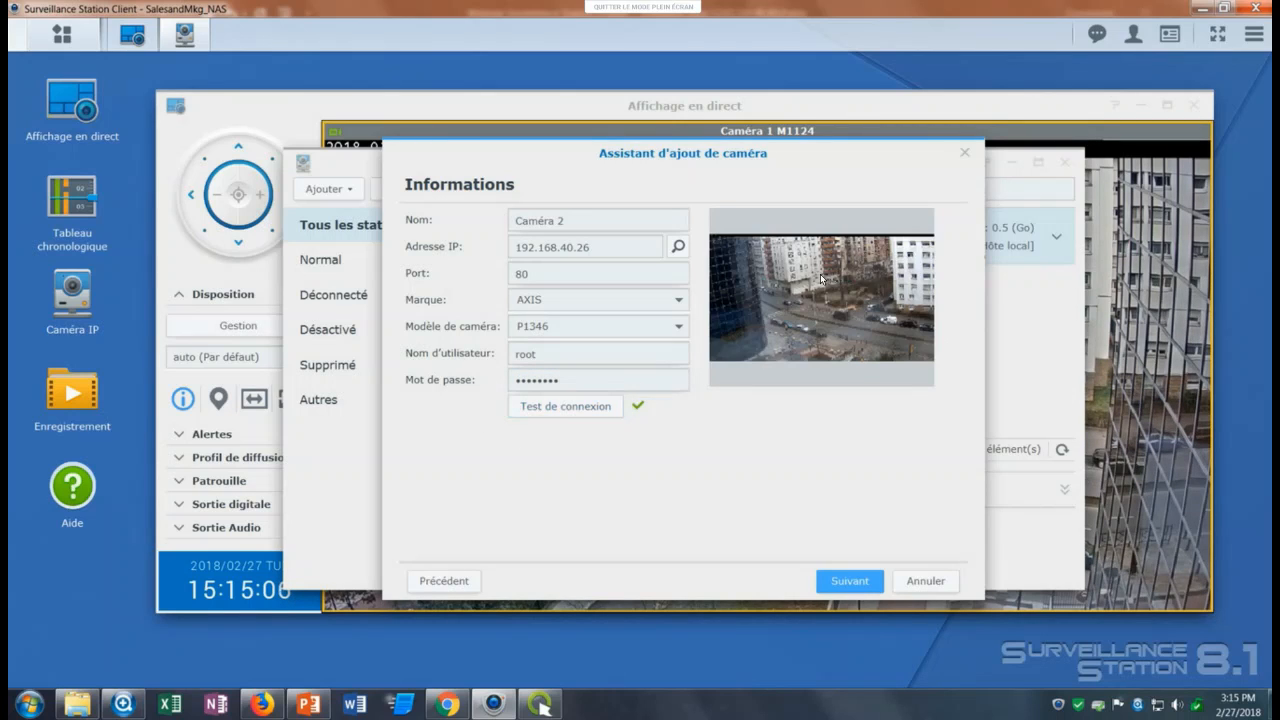
# Continue to the video settings and set the Diffusion 1 resolution to 1920x1080.
pyautogui.click(843, 576)
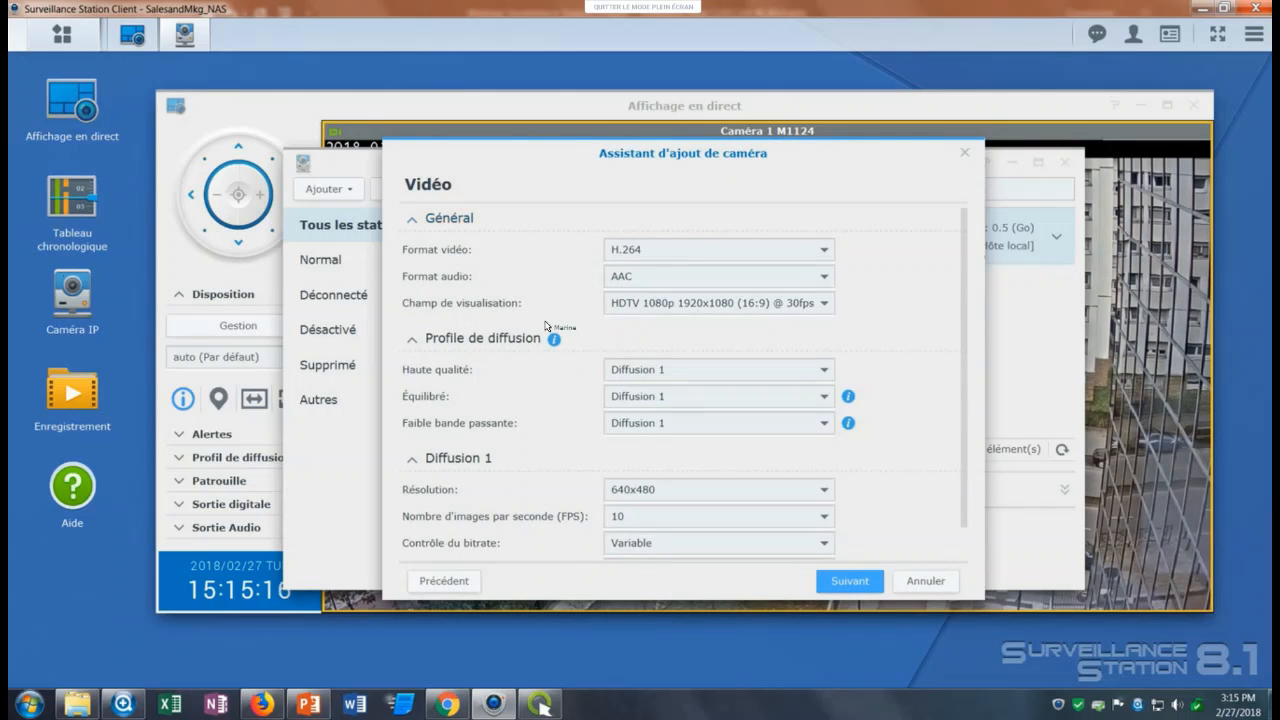
pyautogui.scroll(-1, 552, 340)
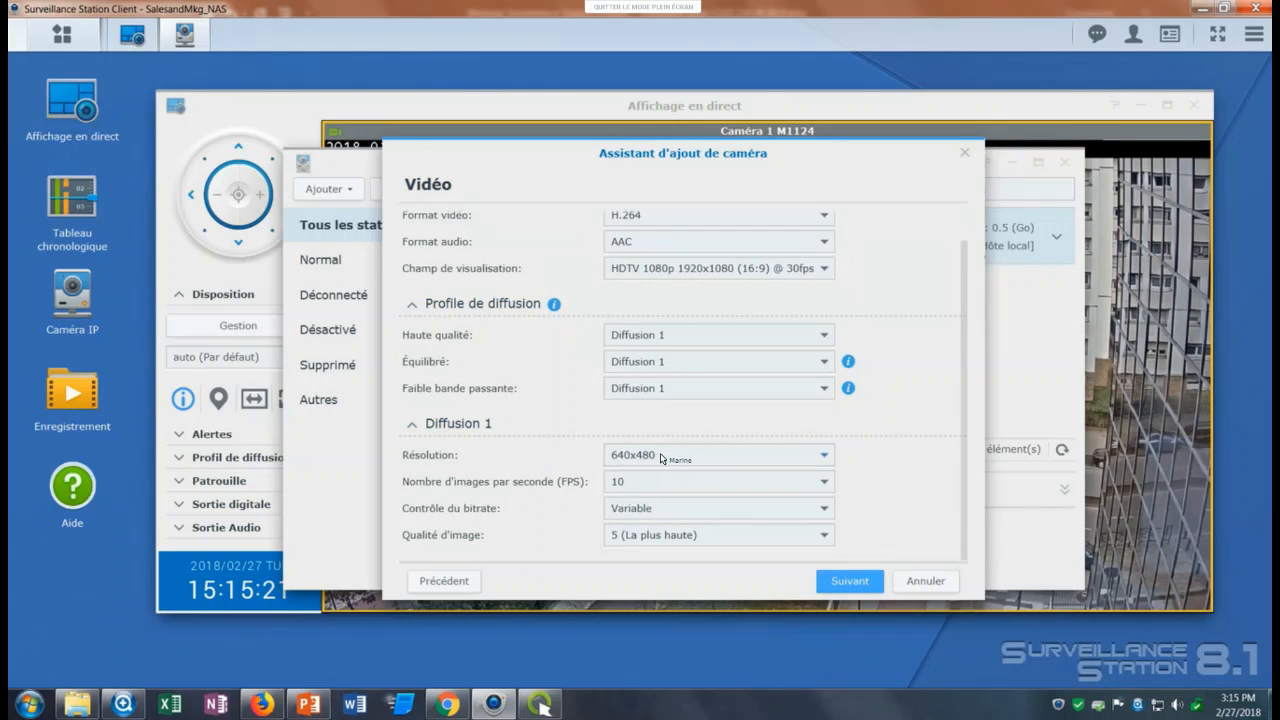
pyautogui.click(718, 455)
pyautogui.scroll(-3, 665, 425)
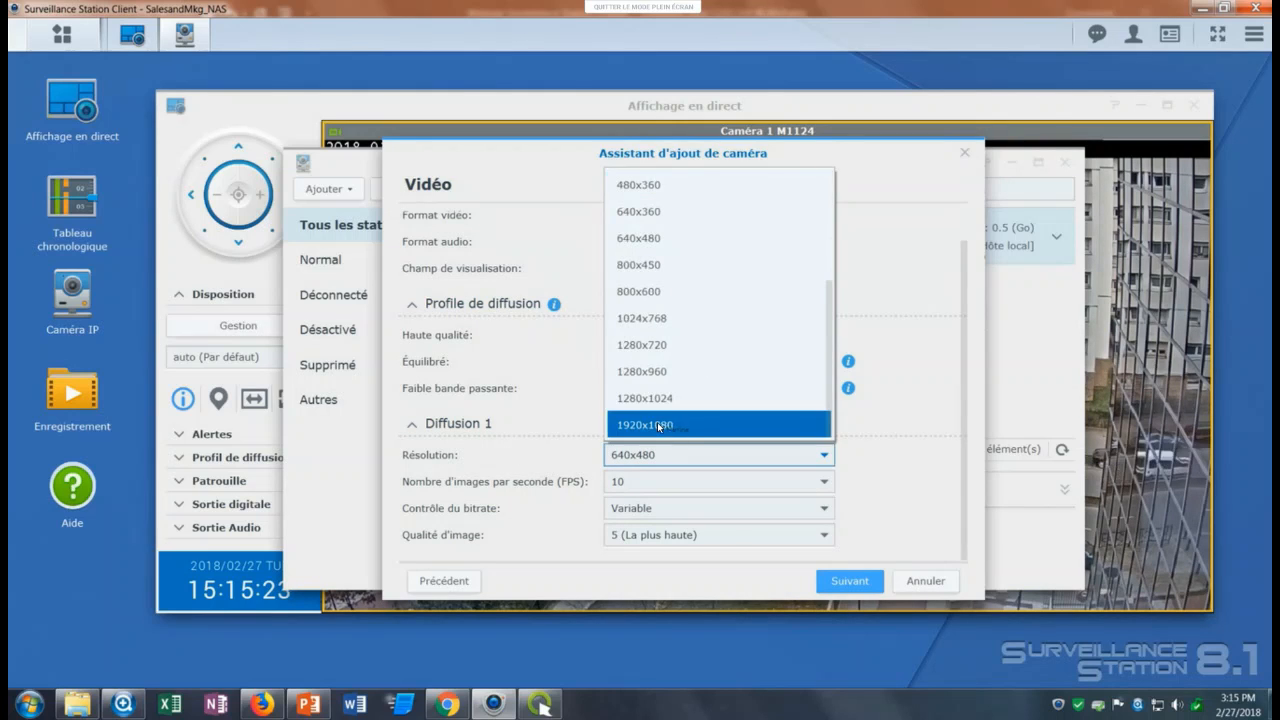
pyautogui.click(655, 430)
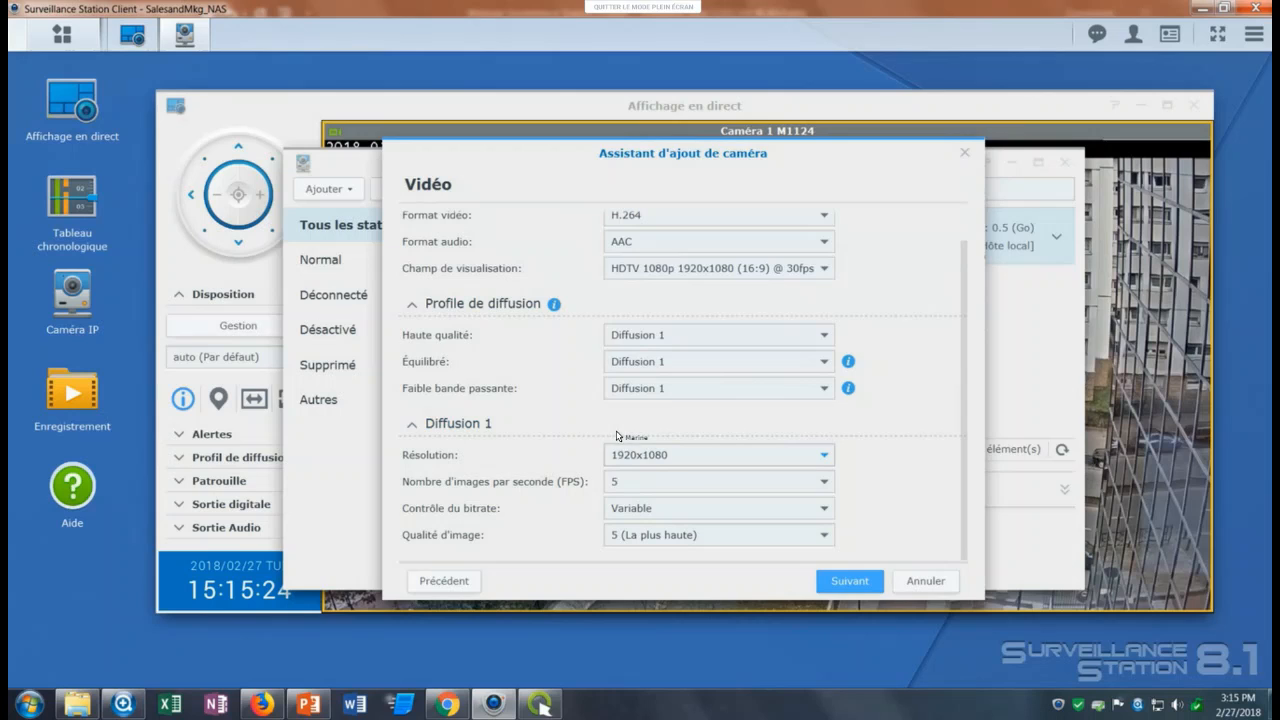
# Set the Diffusion 1 frame rate to 20 frames per second.
pyautogui.click(636, 479)
pyautogui.scroll(-5, 660, 420)
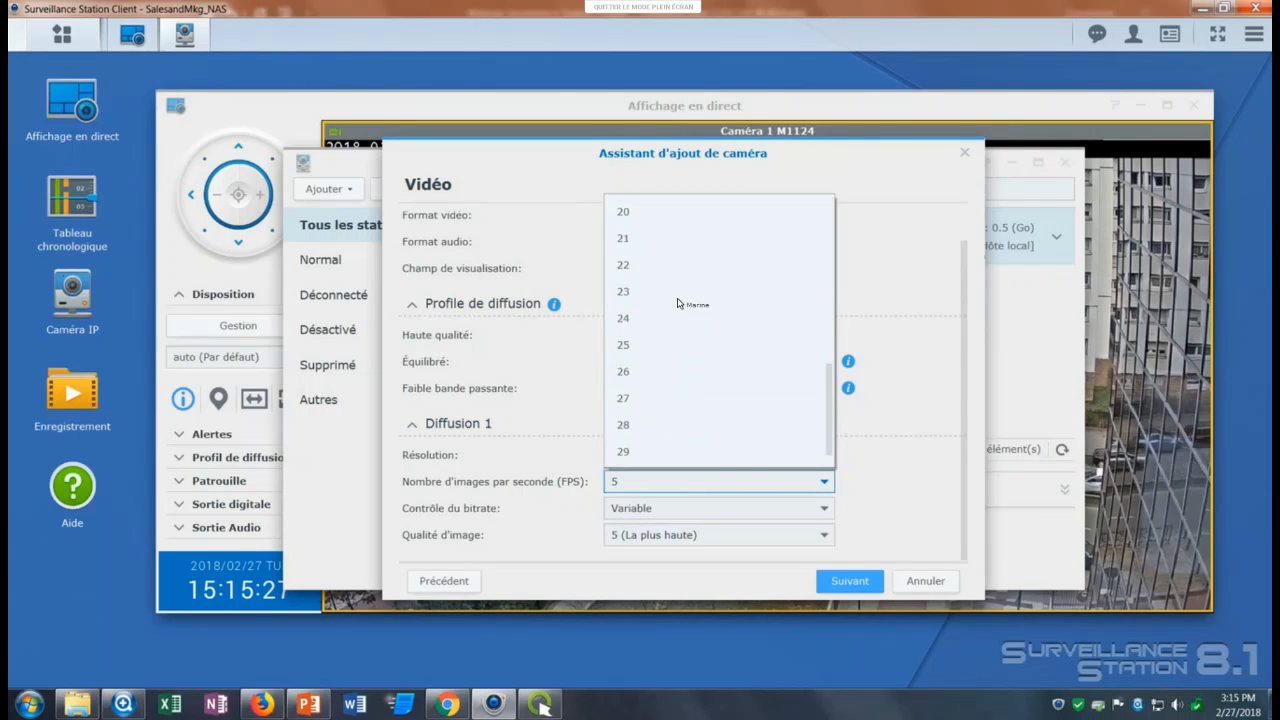
pyautogui.click(650, 290)
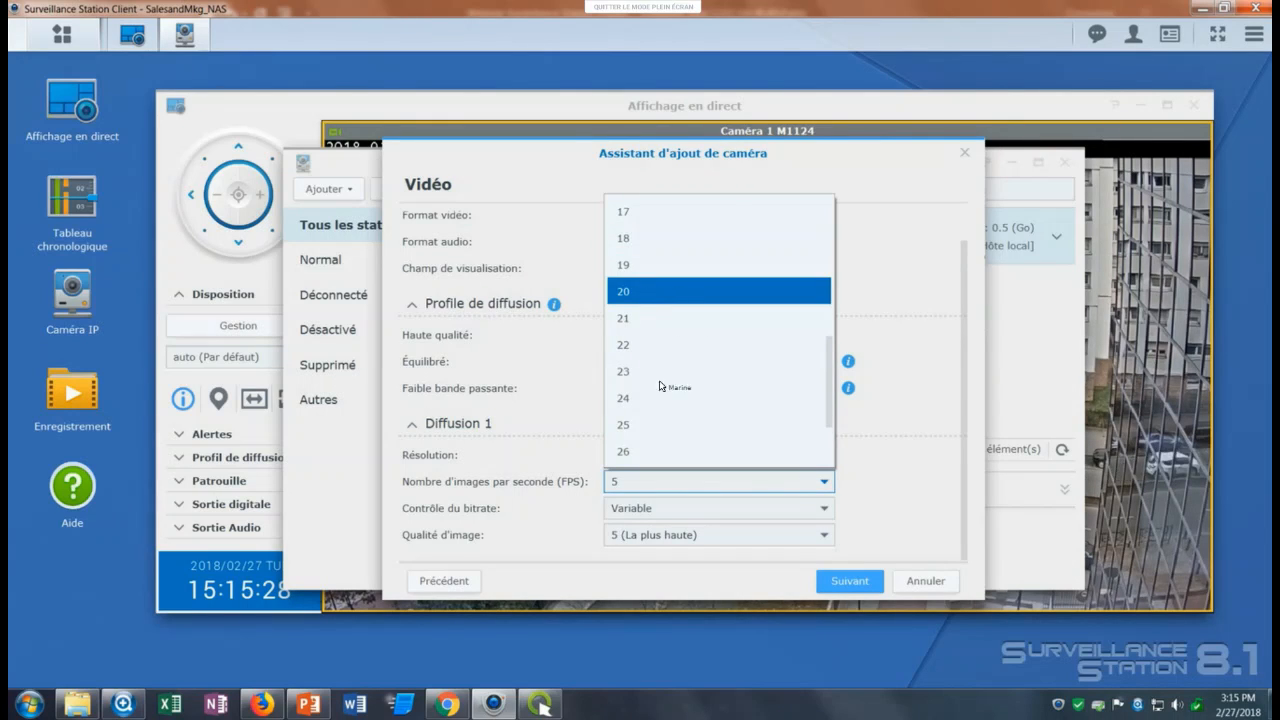
pyautogui.click(700, 481)
pyautogui.scroll(5, 687, 370)
pyautogui.scroll(-2, 680, 374)
pyautogui.scroll(-2, 668, 400)
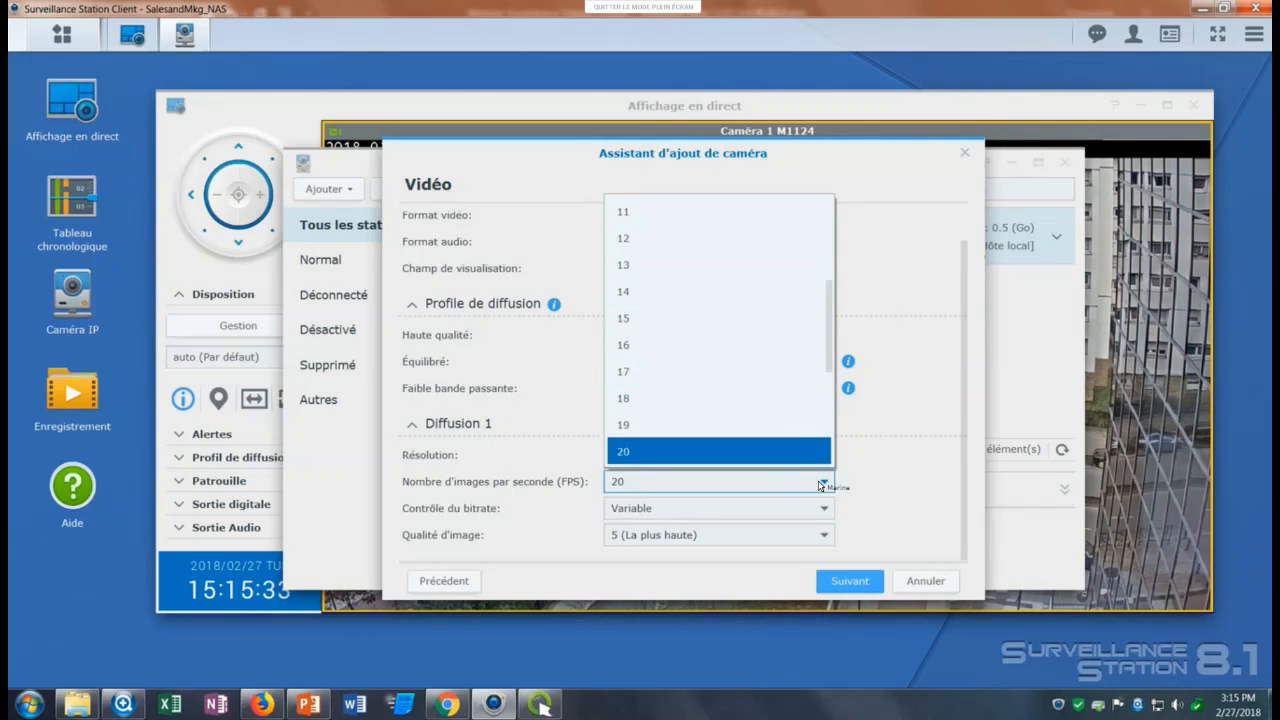
pyautogui.click(787, 575)
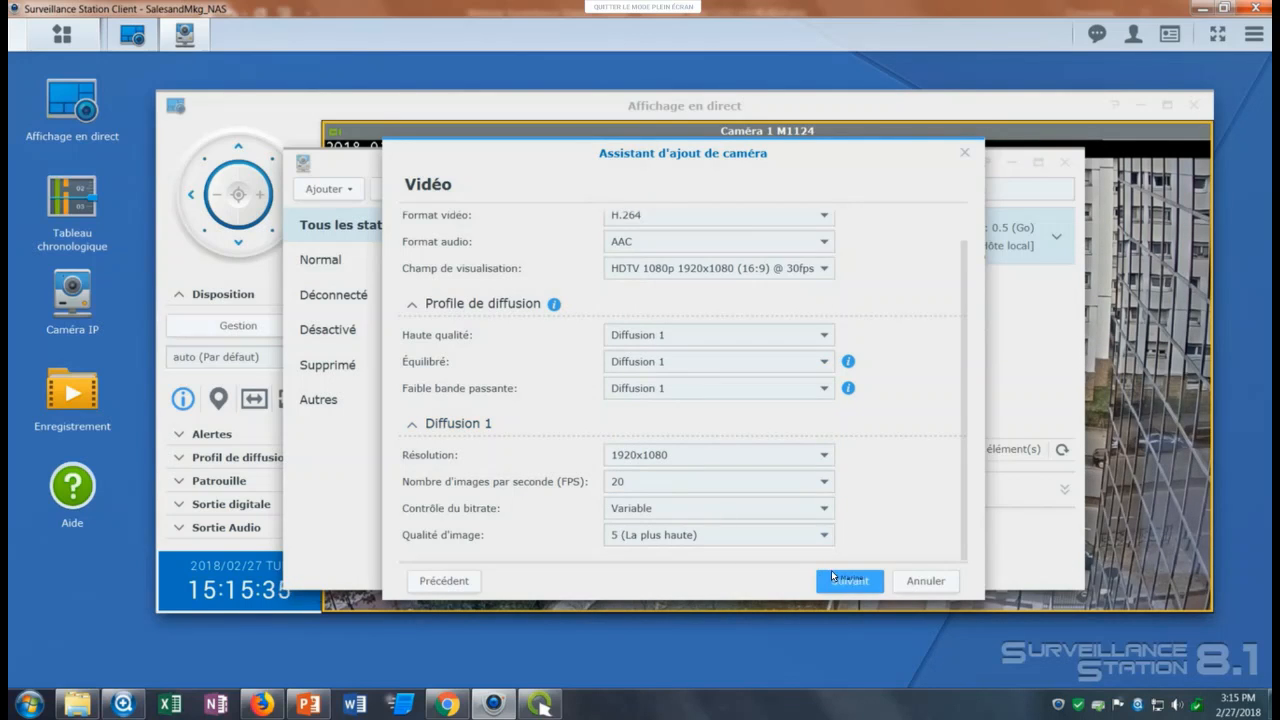
# Continue to the recording settings and have the video split every 5 minutes.
pyautogui.click(837, 580)
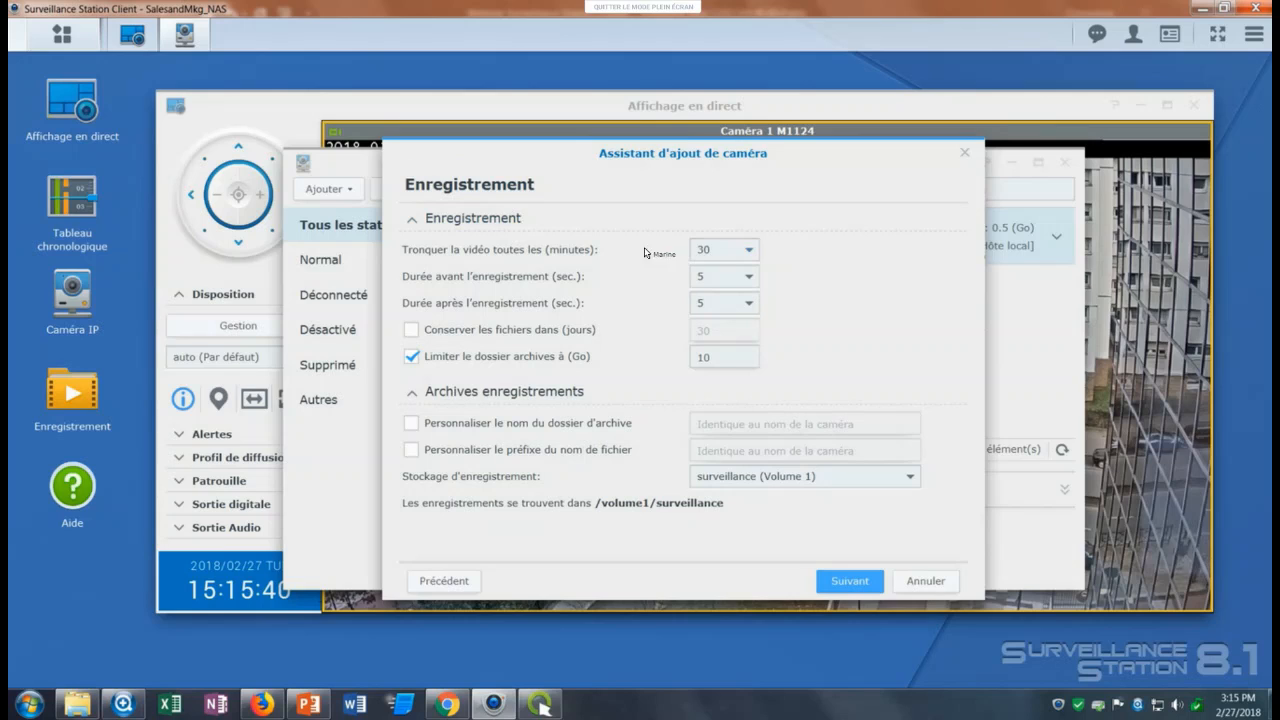
pyautogui.click(742, 250)
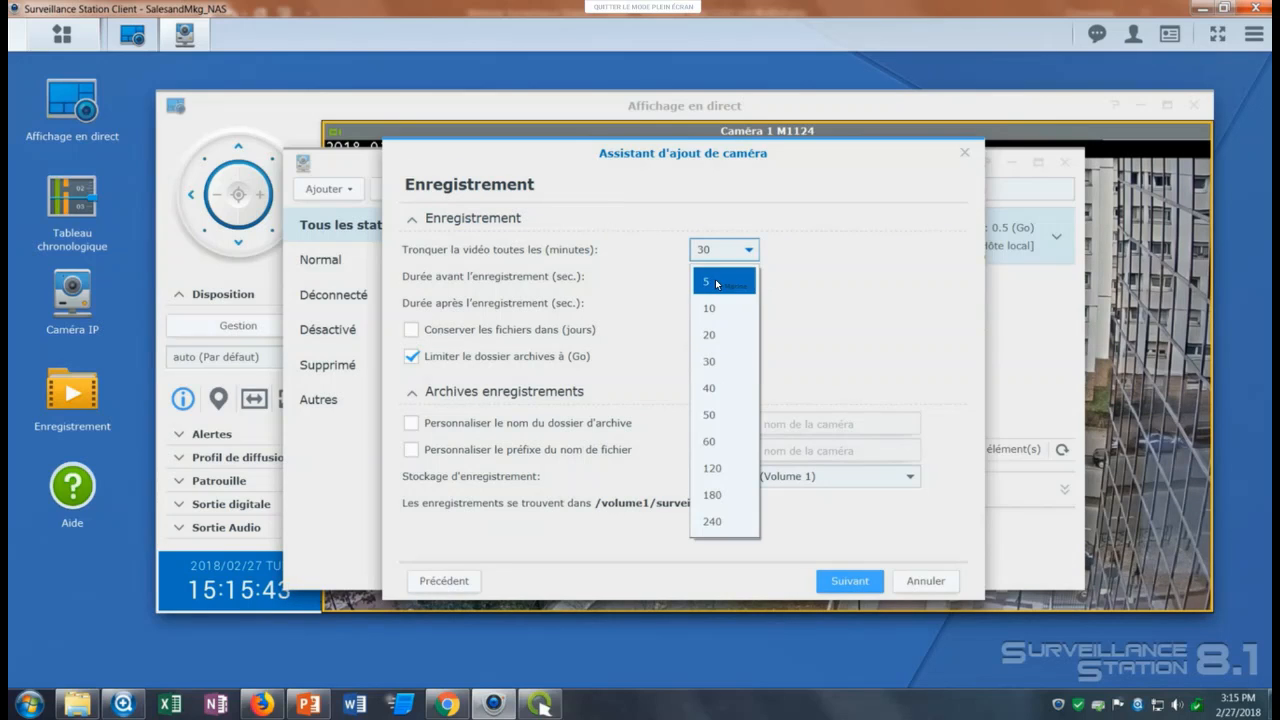
pyautogui.click(717, 283)
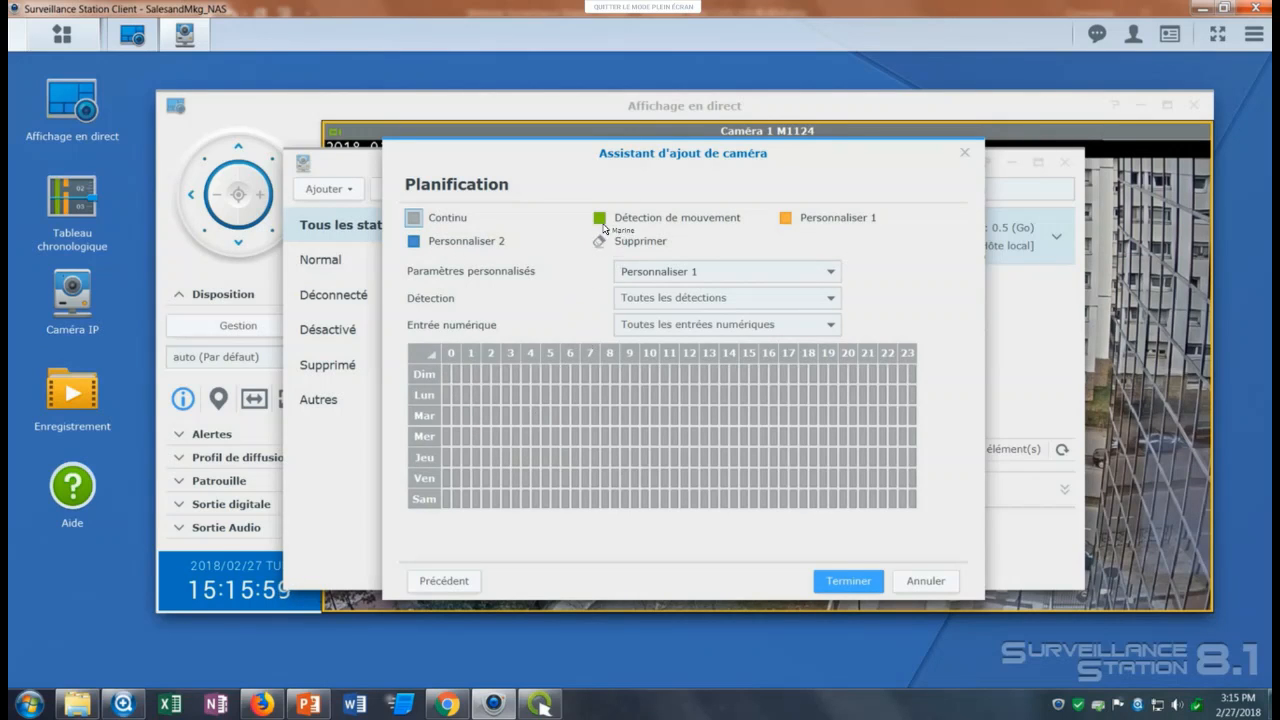
# Assign motion-detection recording to all of Sunday in the recording schedule.
pyautogui.click(599, 217)
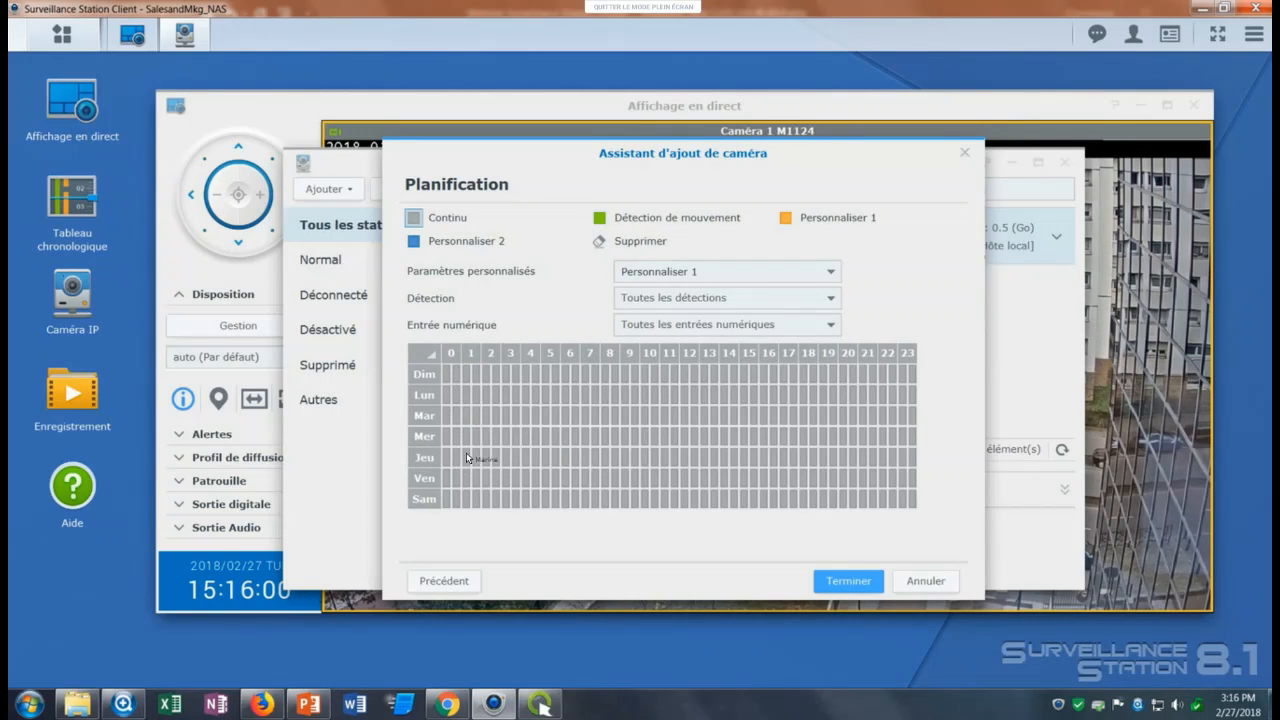
pyautogui.click(600, 219)
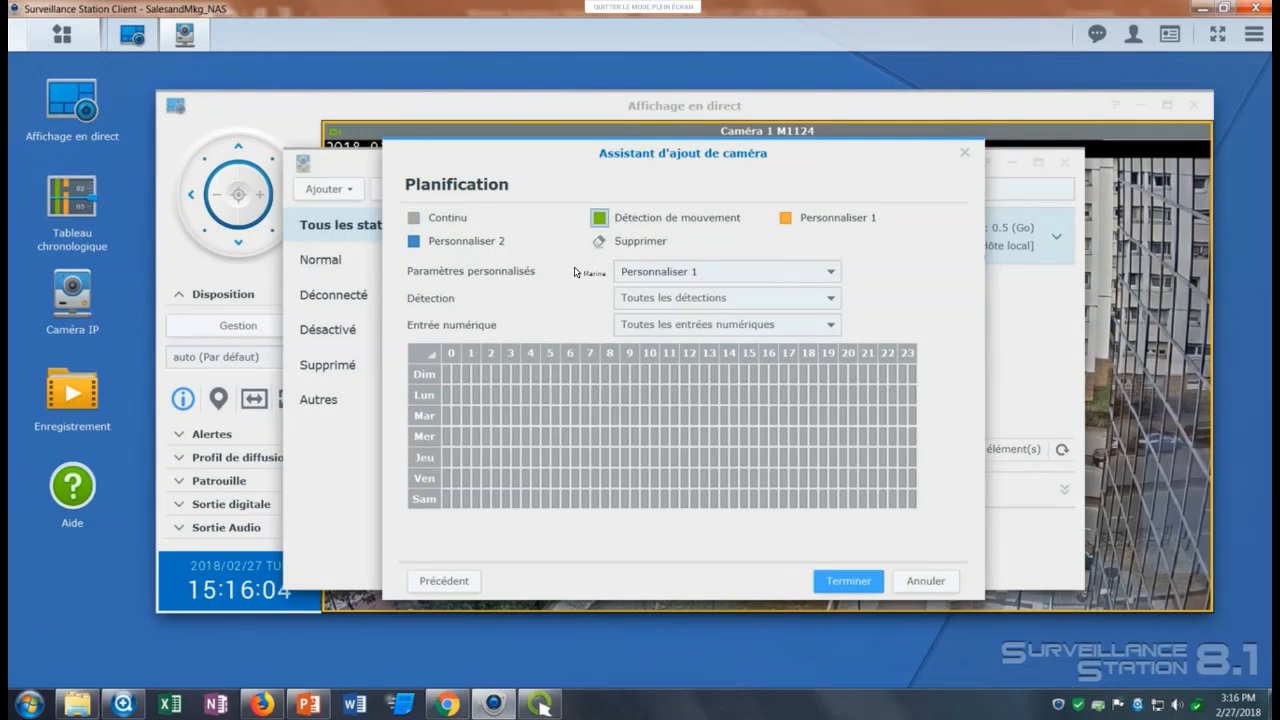
pyautogui.click(430, 373)
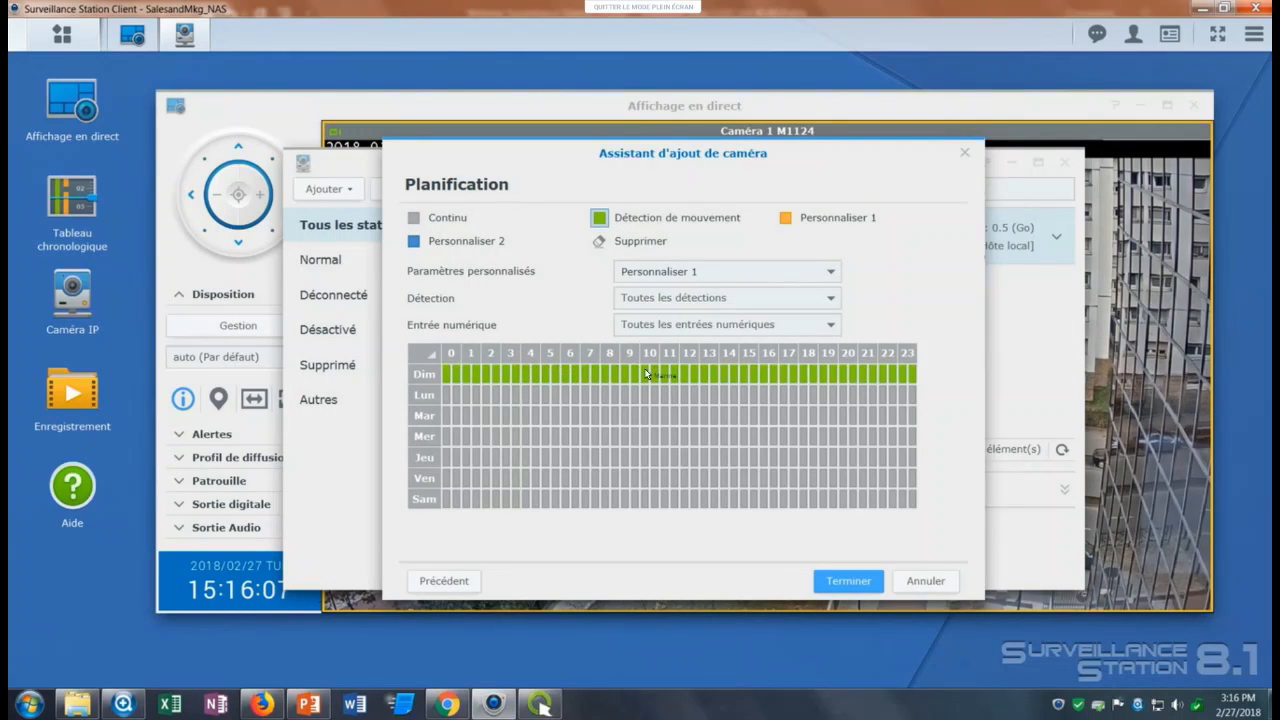
# Clear the whole weekly schedule and assign continuous recording to all of Monday, Tuesday and Friday.
pyautogui.click(607, 246)
pyautogui.click(430, 355)
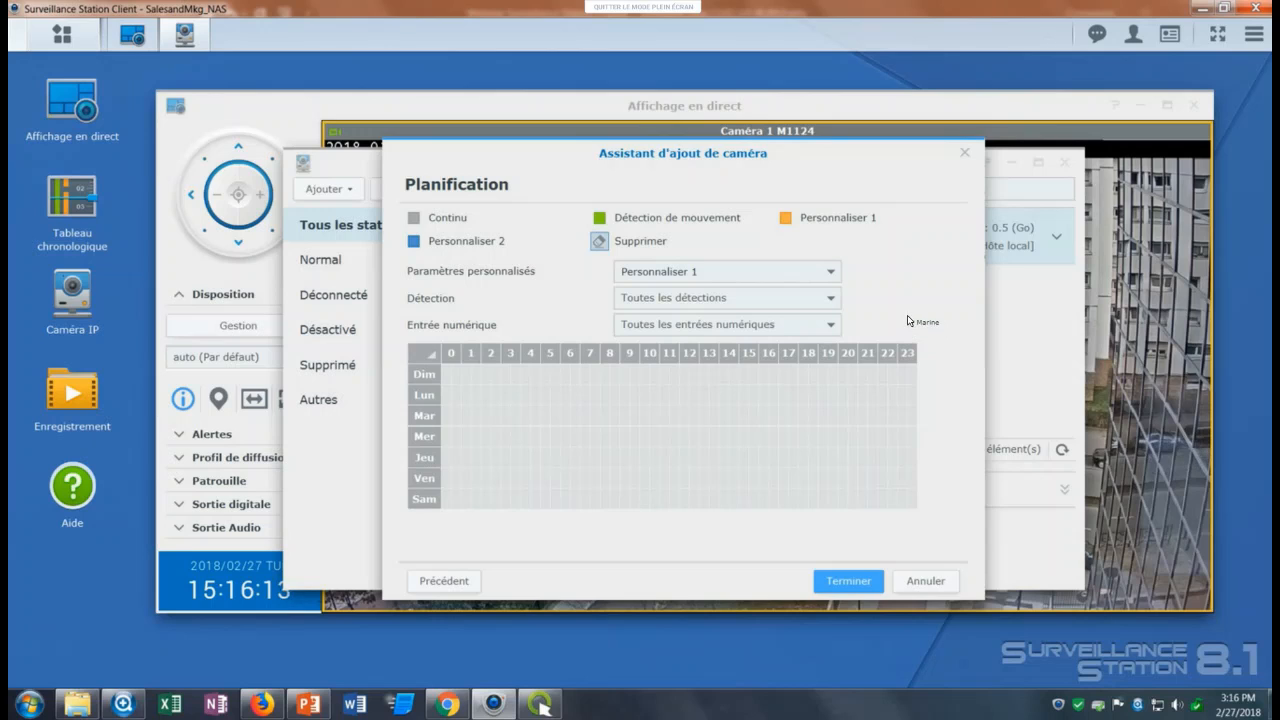
pyautogui.click(414, 217)
pyautogui.click(429, 412)
pyautogui.click(428, 398)
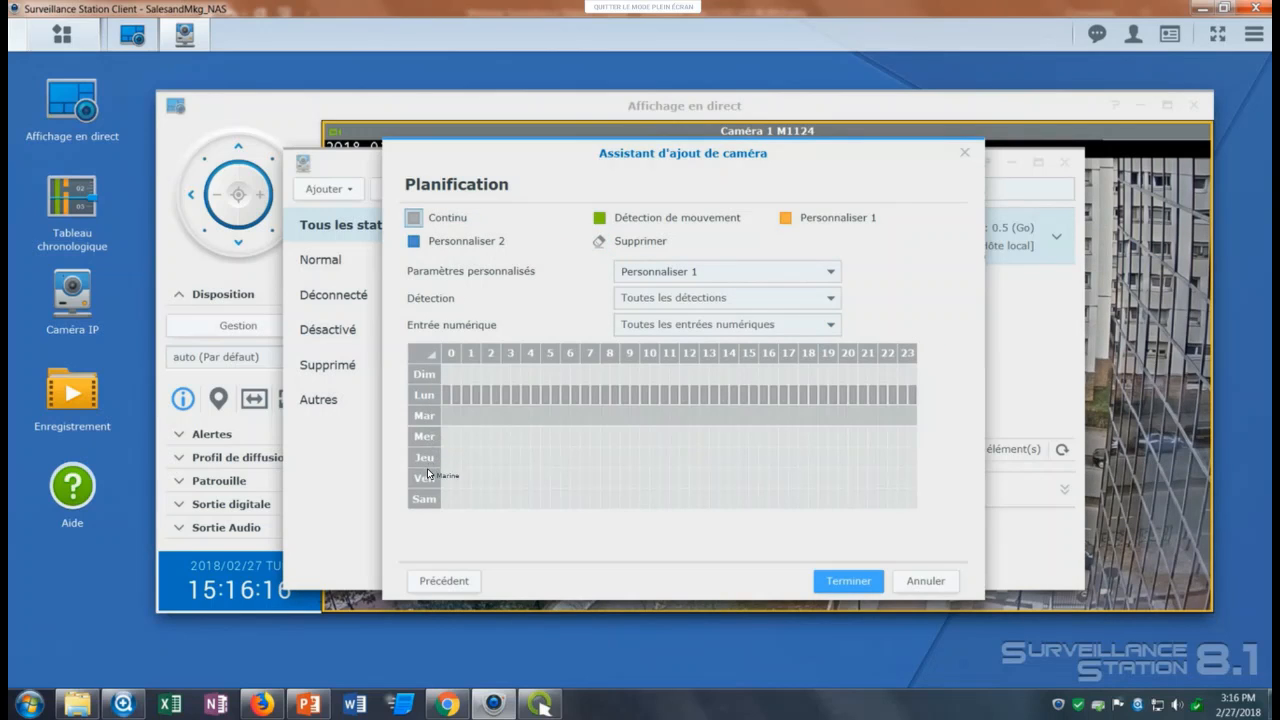
pyautogui.click(428, 476)
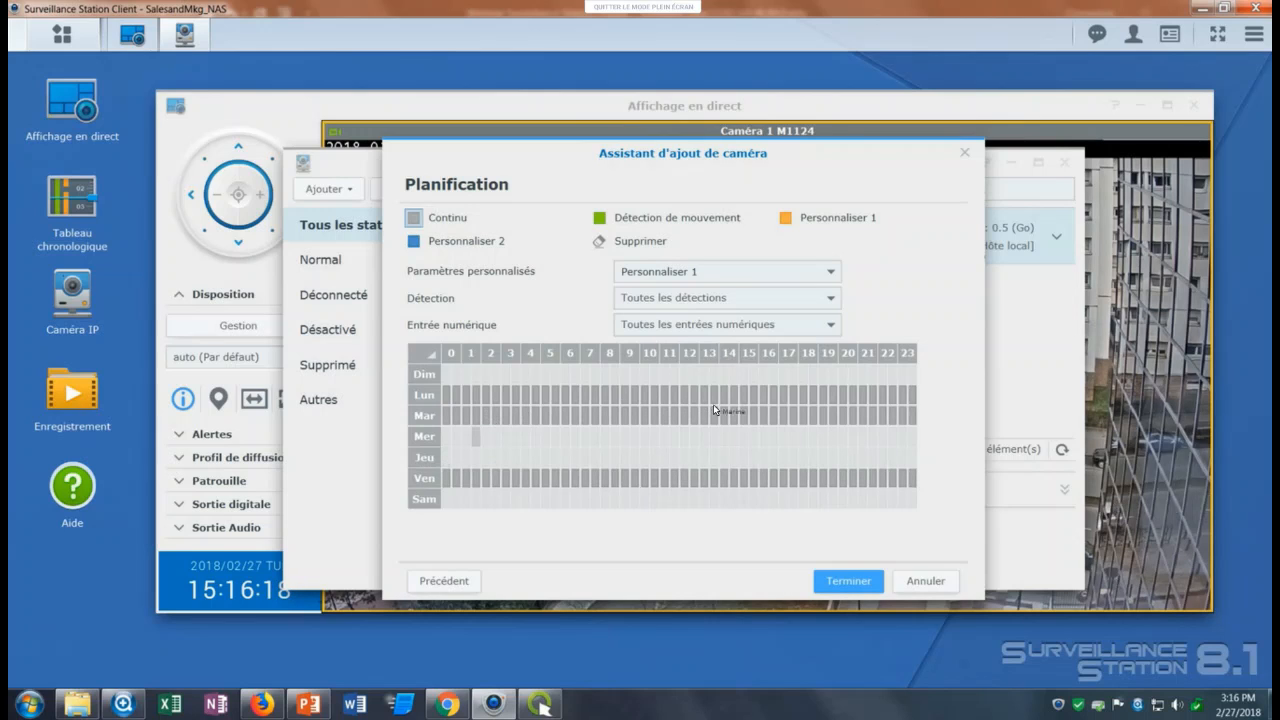
pyautogui.click(598, 241)
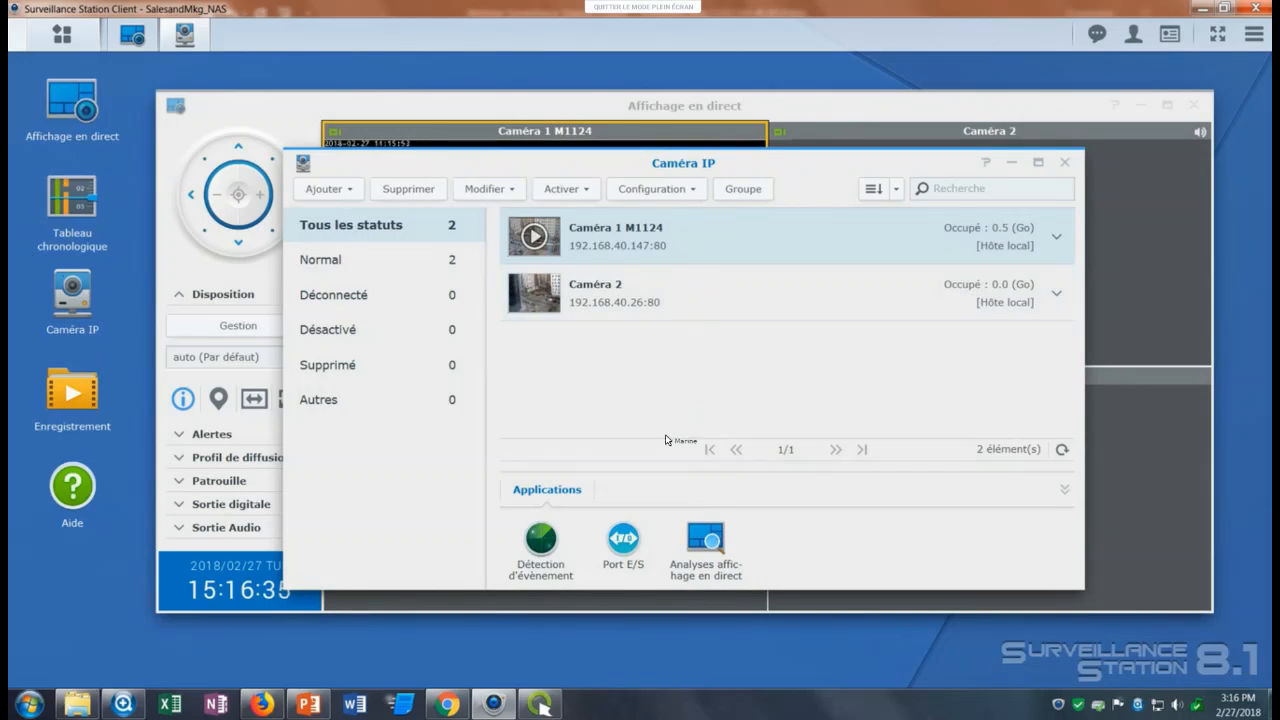
# Select Caméra 2 in the camera list, move that window aside and bring the live view forward.
pyautogui.click(656, 296)
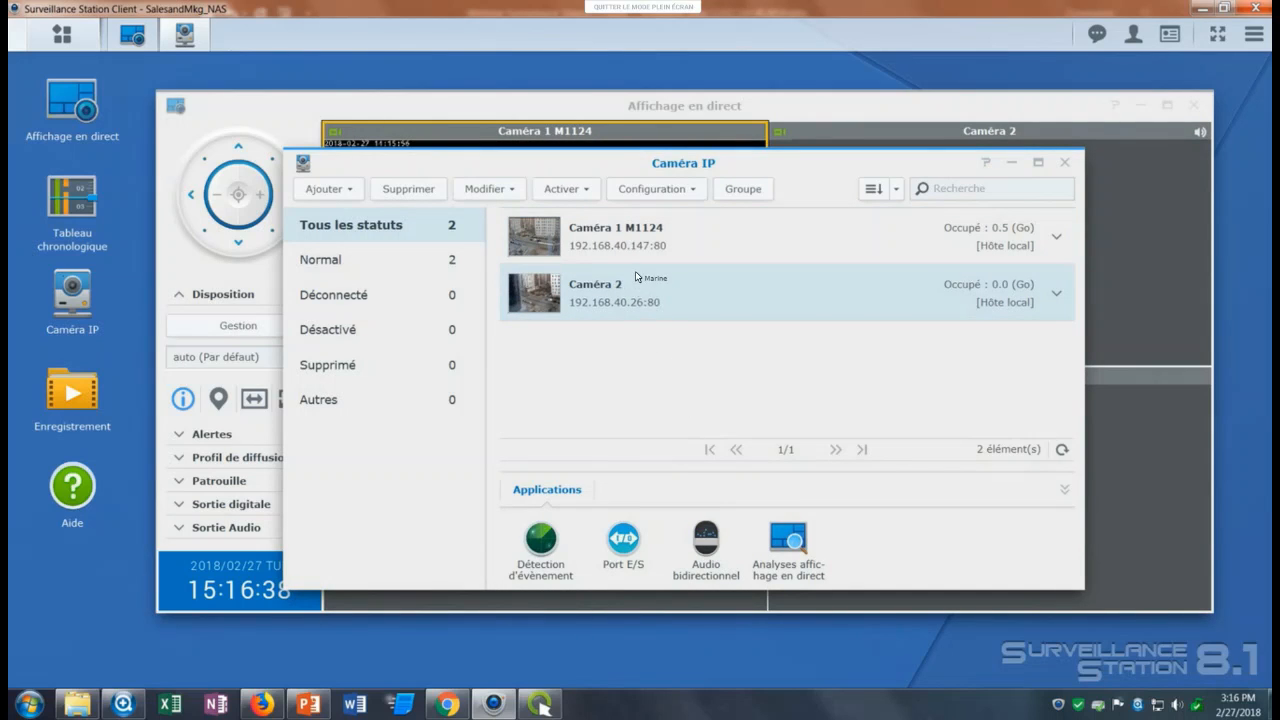
pyautogui.moveTo(716, 163); pyautogui.dragTo(633, 287)
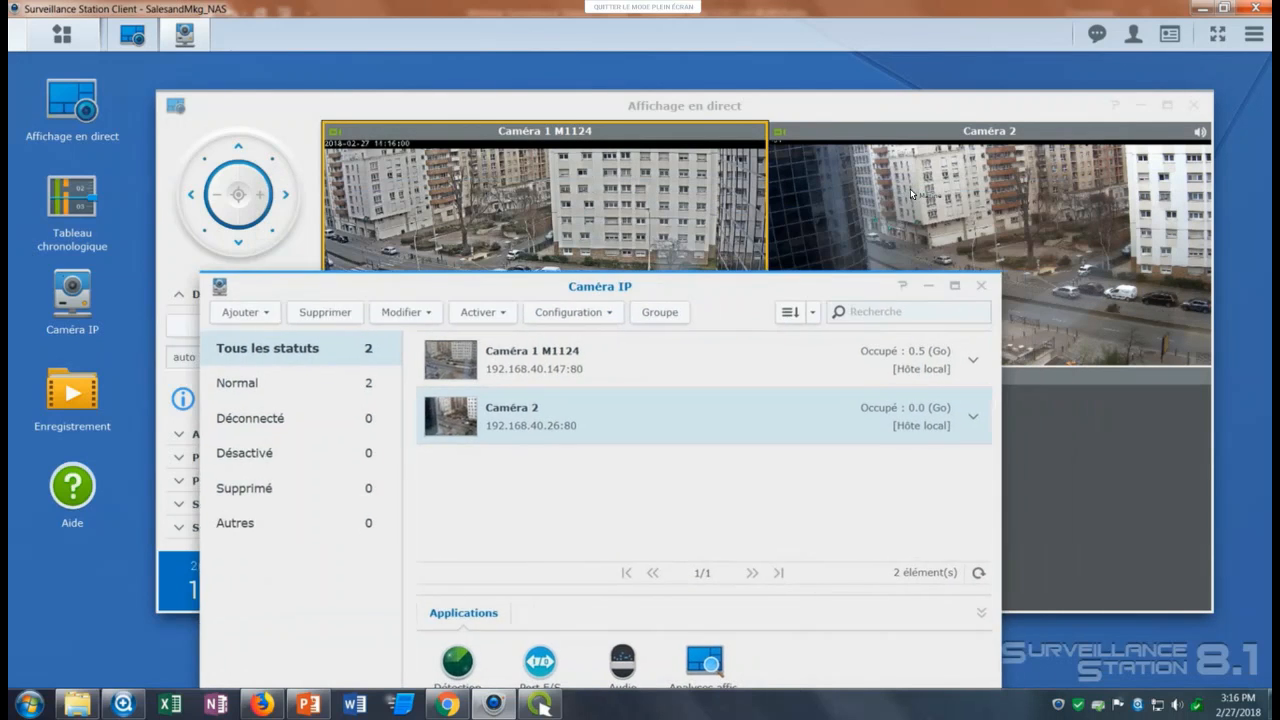
pyautogui.click(910, 188)
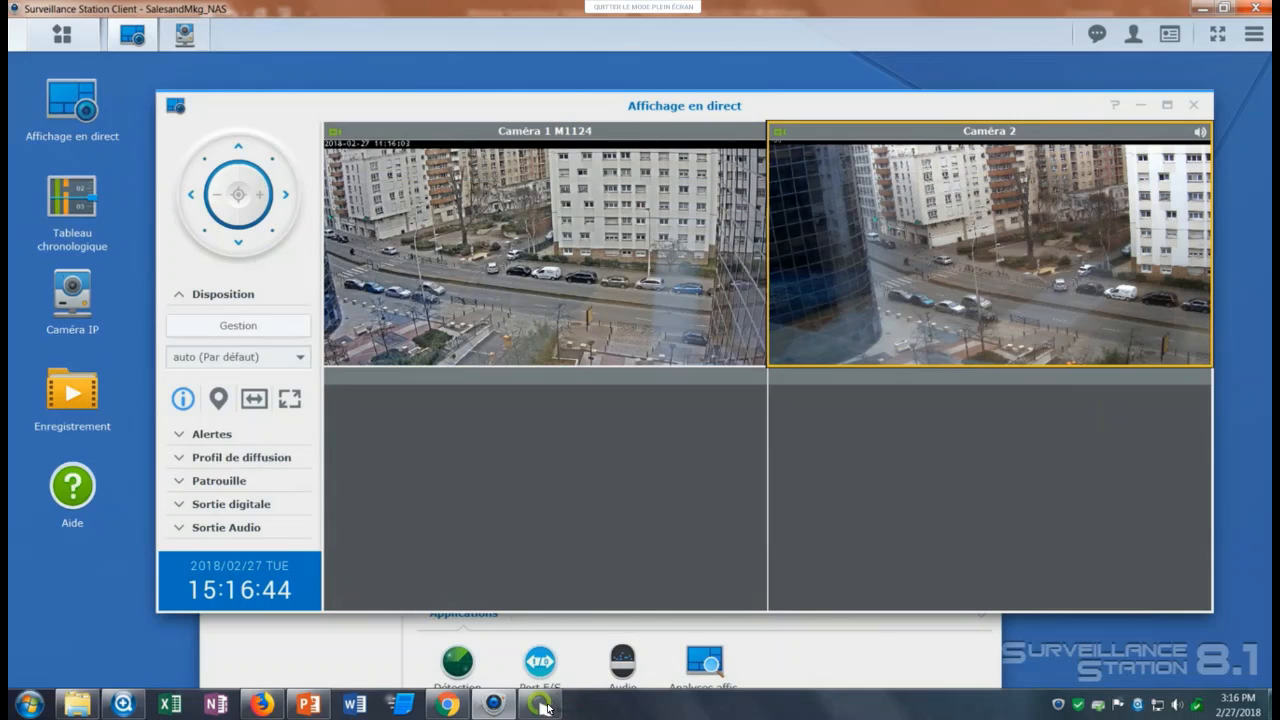
# Switch to the ClickMeeting webinar in the browser, check the participants' chat about the sound and turn the microphone back on.
pyautogui.click(447, 704)
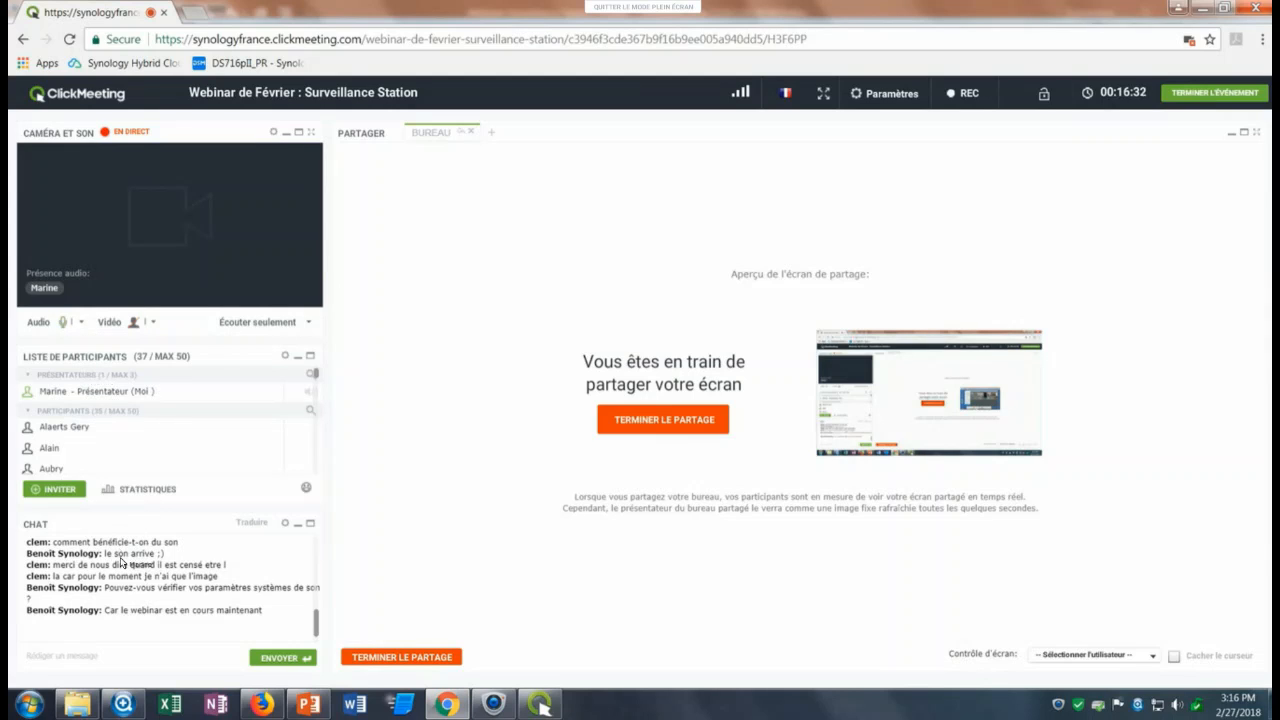
pyautogui.click(134, 655)
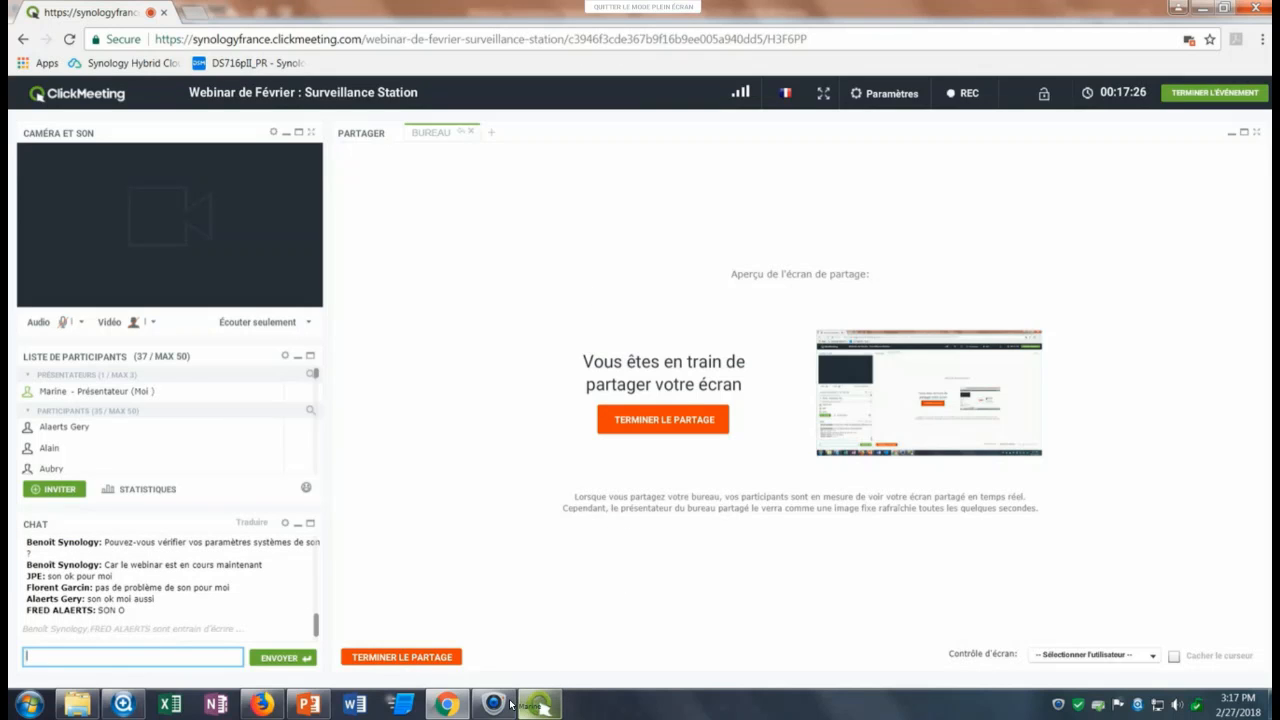
pyautogui.moveTo(510, 707)
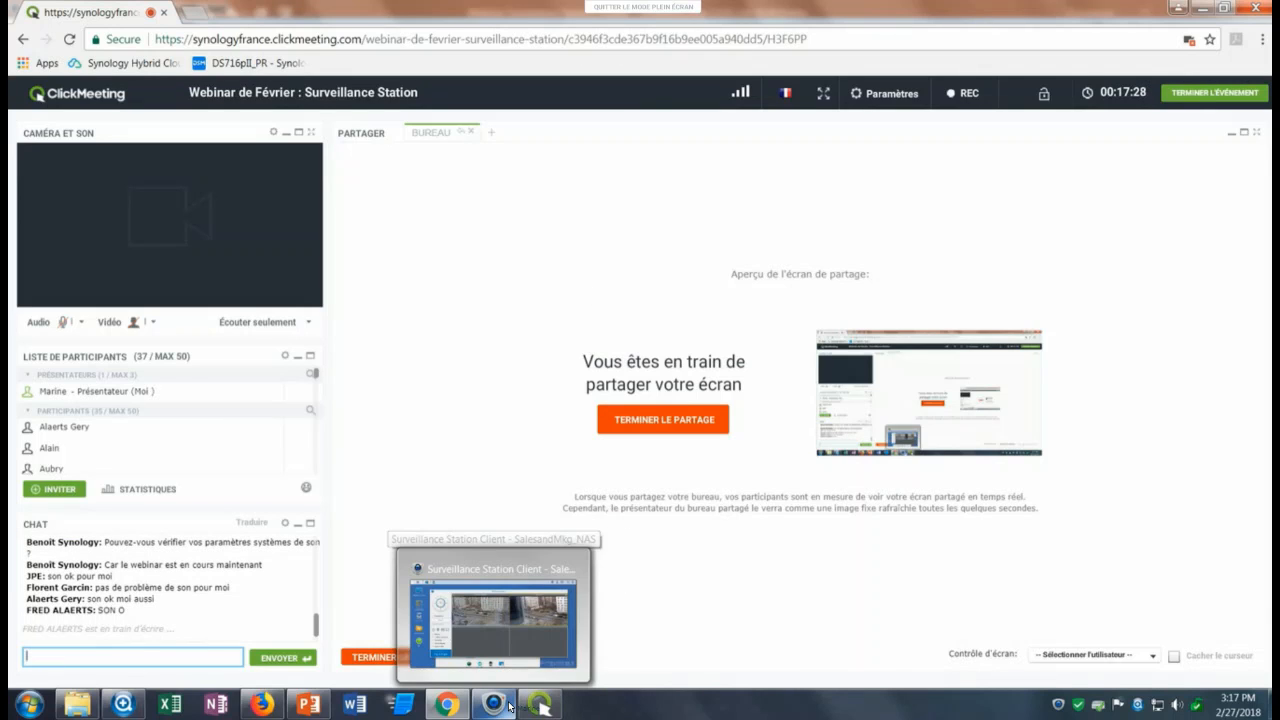
pyautogui.click(63, 322)
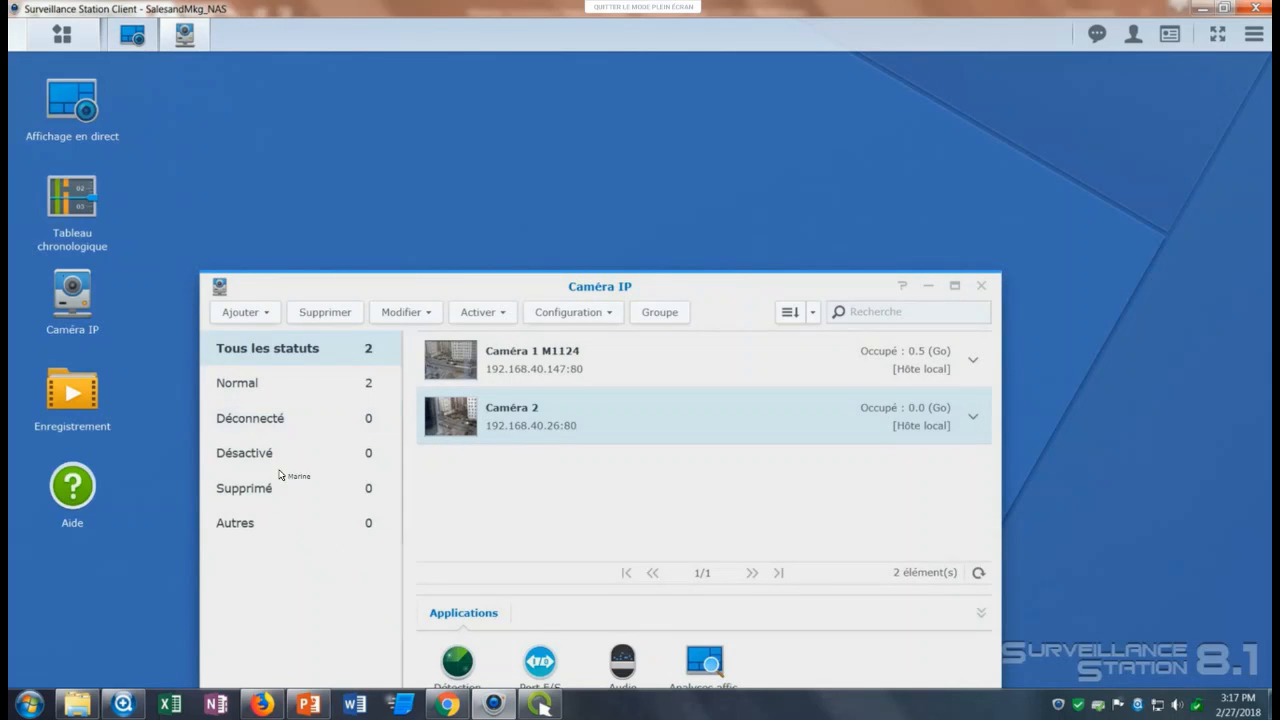
pyautogui.click(447, 704)
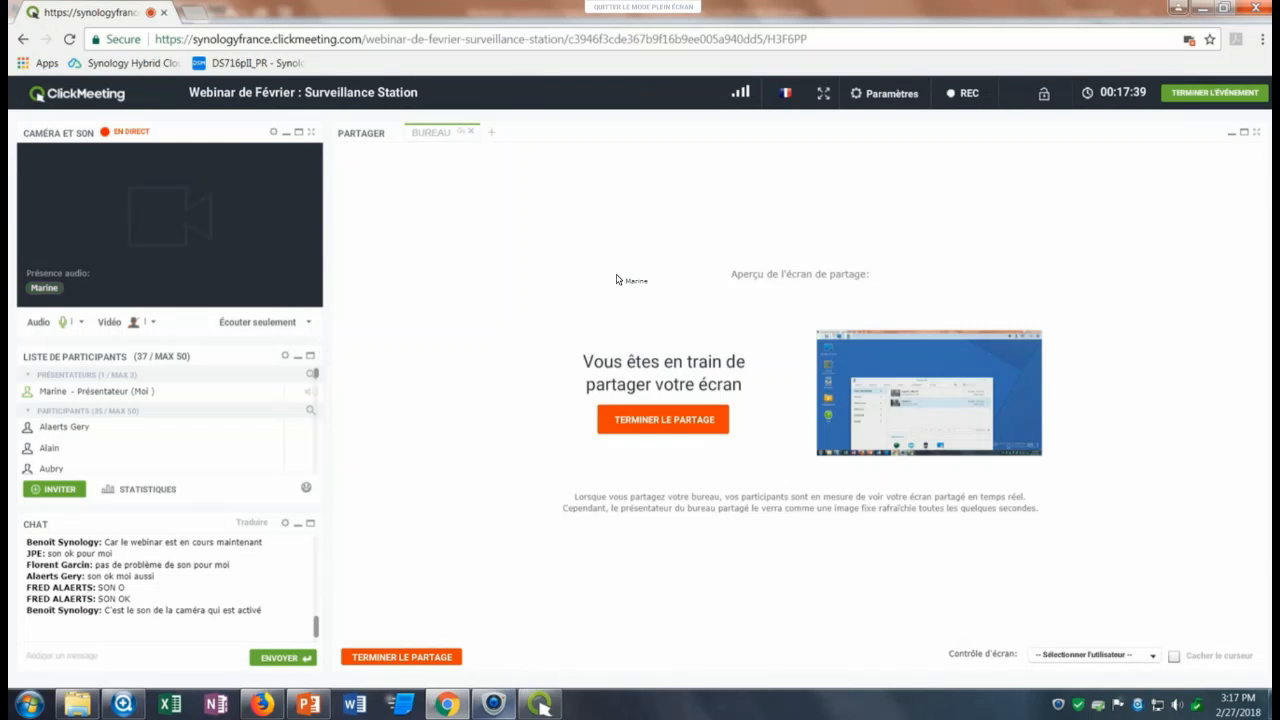
# Switch back to Surveillance Station, bring the live view forward and examine the Caméra 2 feed beside Caméra 1 M1124.
pyautogui.click(493, 704)
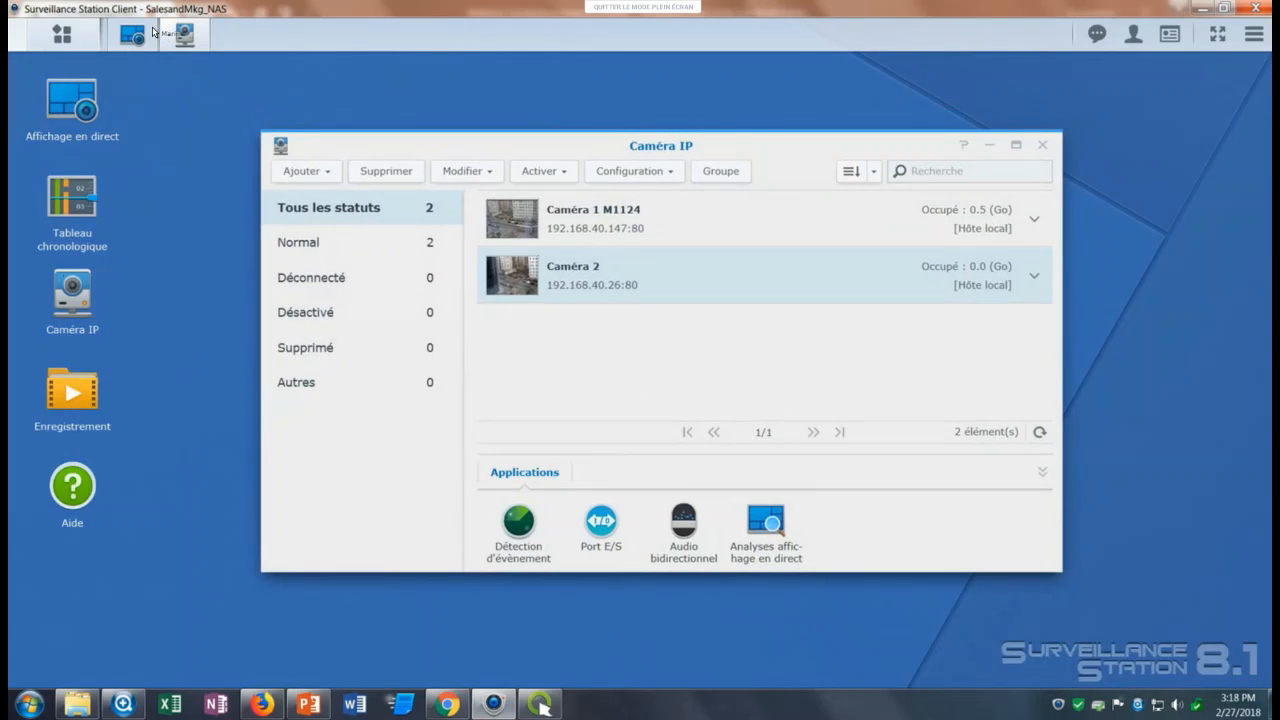
pyautogui.click(131, 34)
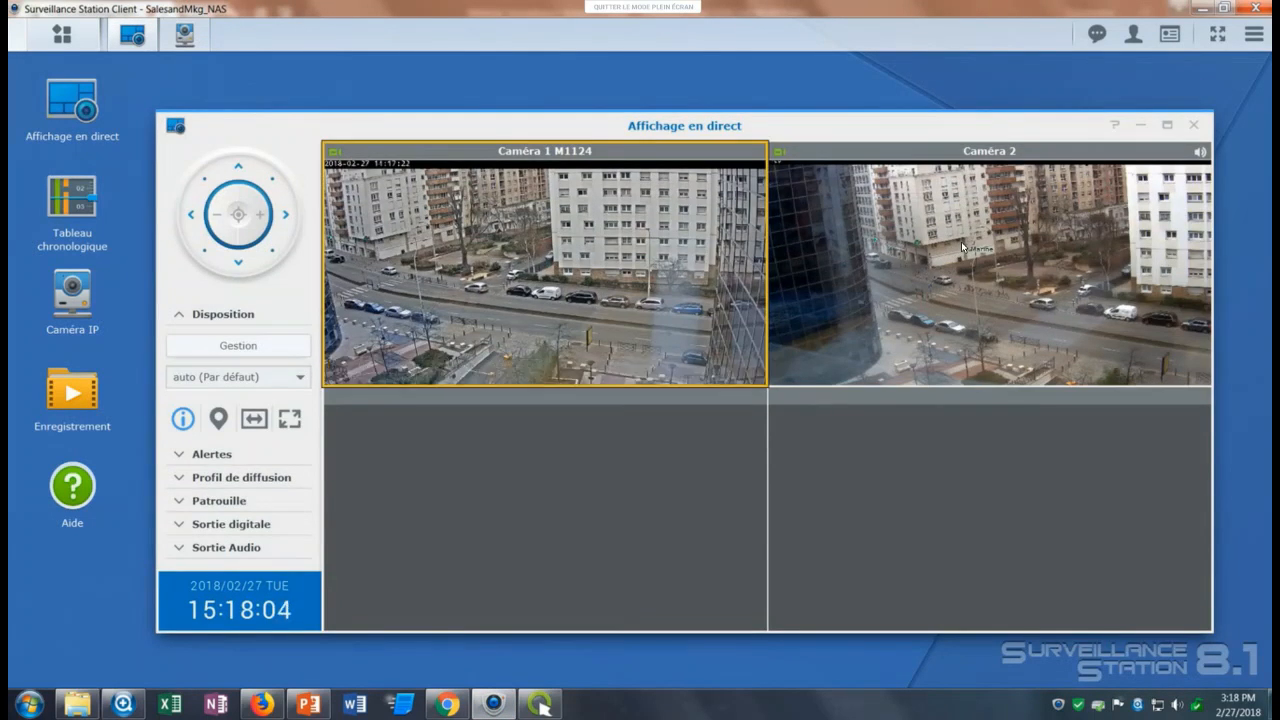
pyautogui.moveTo(961, 241)
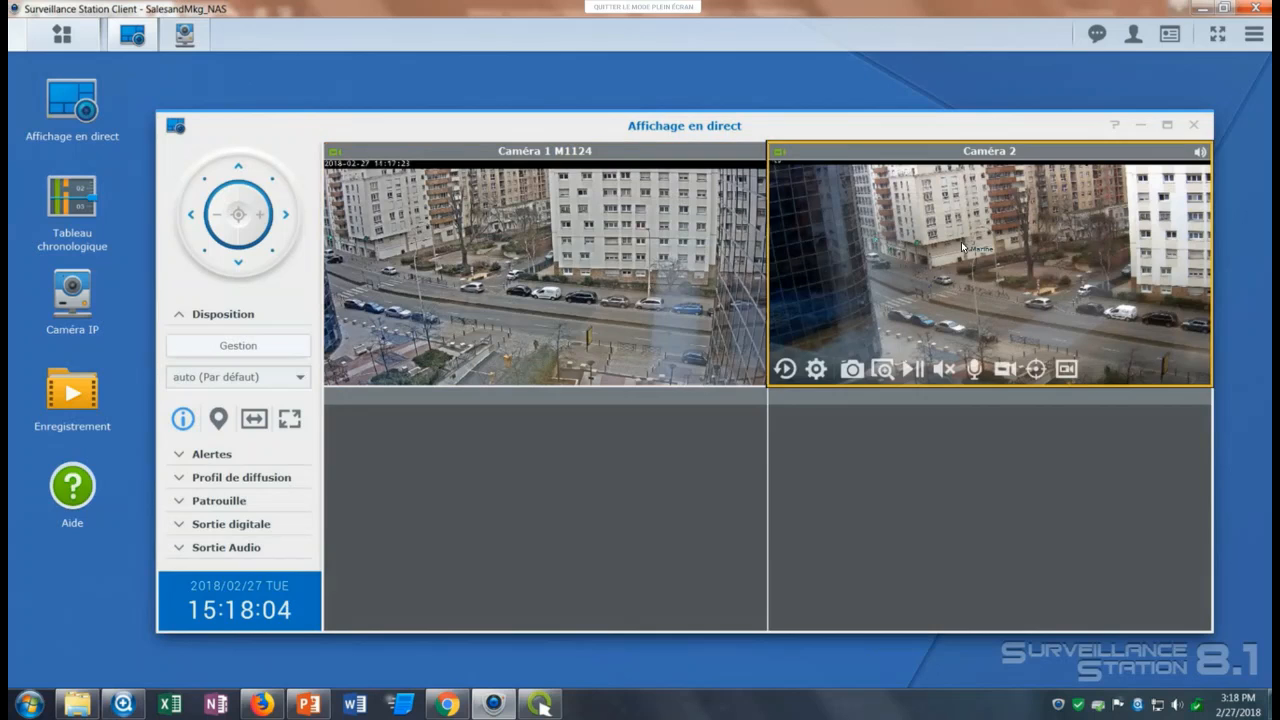
pyautogui.click(735, 333)
pyautogui.click(868, 503)
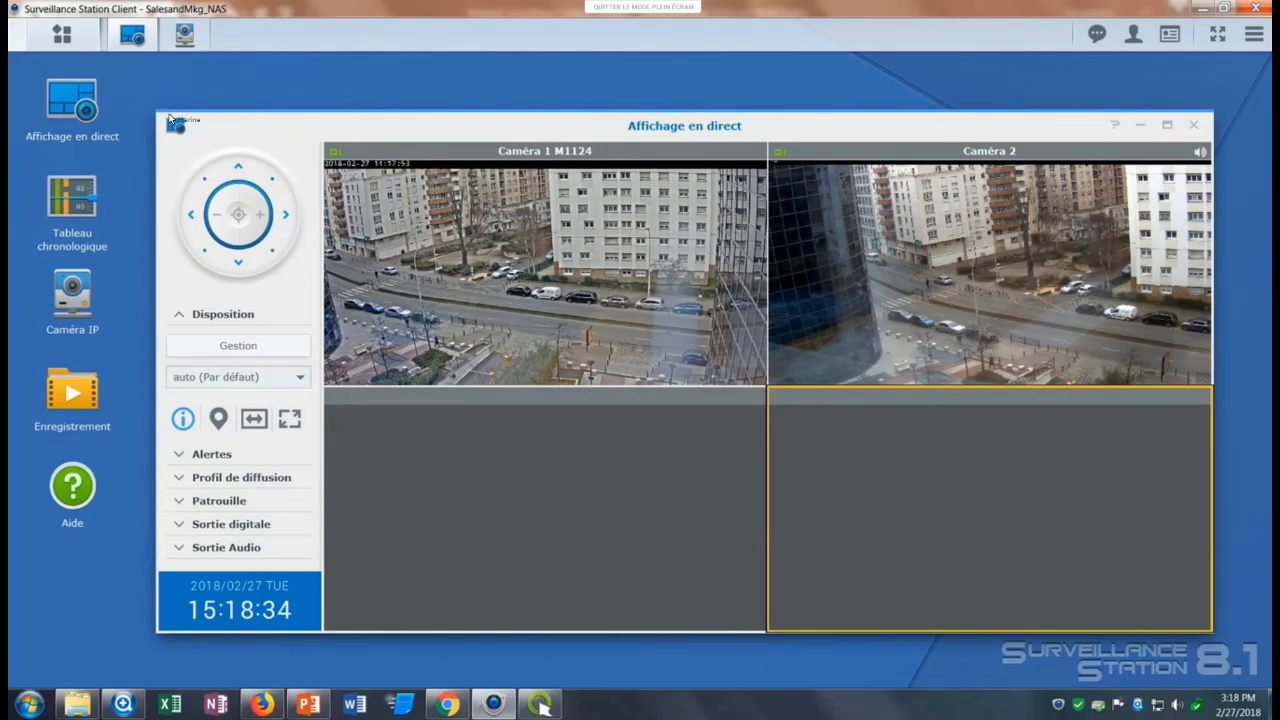
# Open the E-Map application and view the City map with its camera location.
pyautogui.click(62, 35)
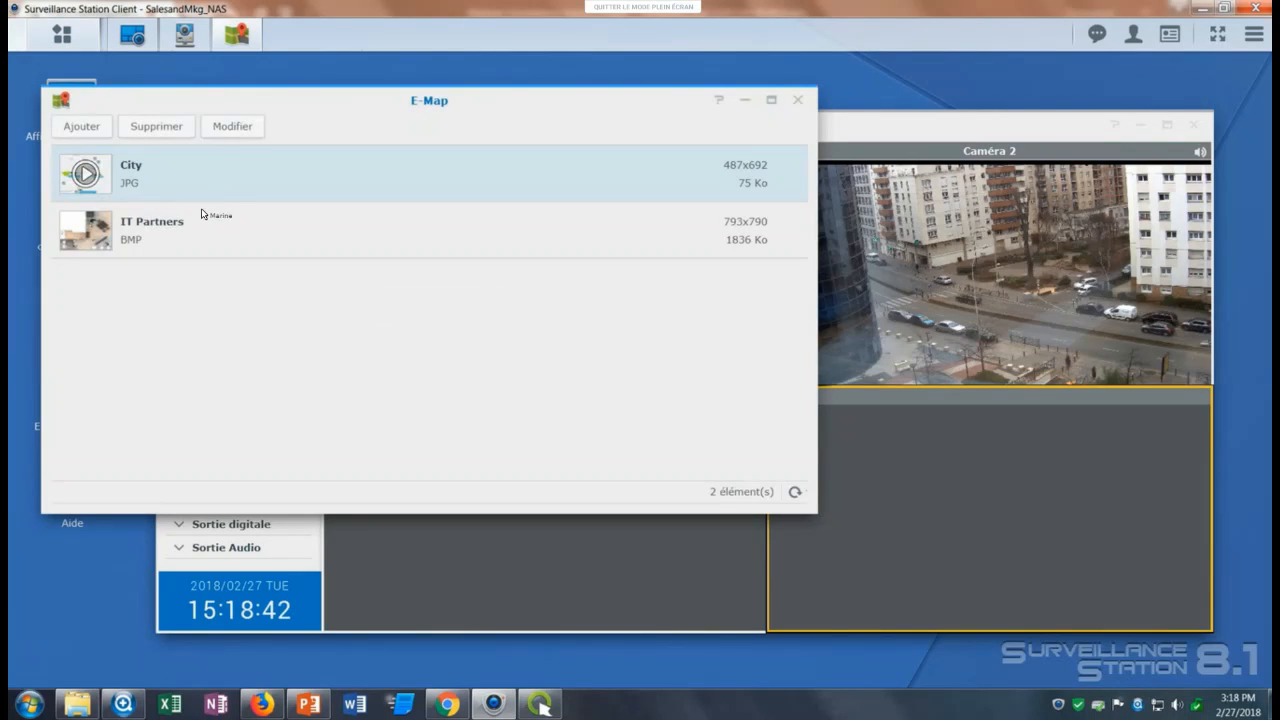
pyautogui.click(214, 216)
pyautogui.click(166, 182)
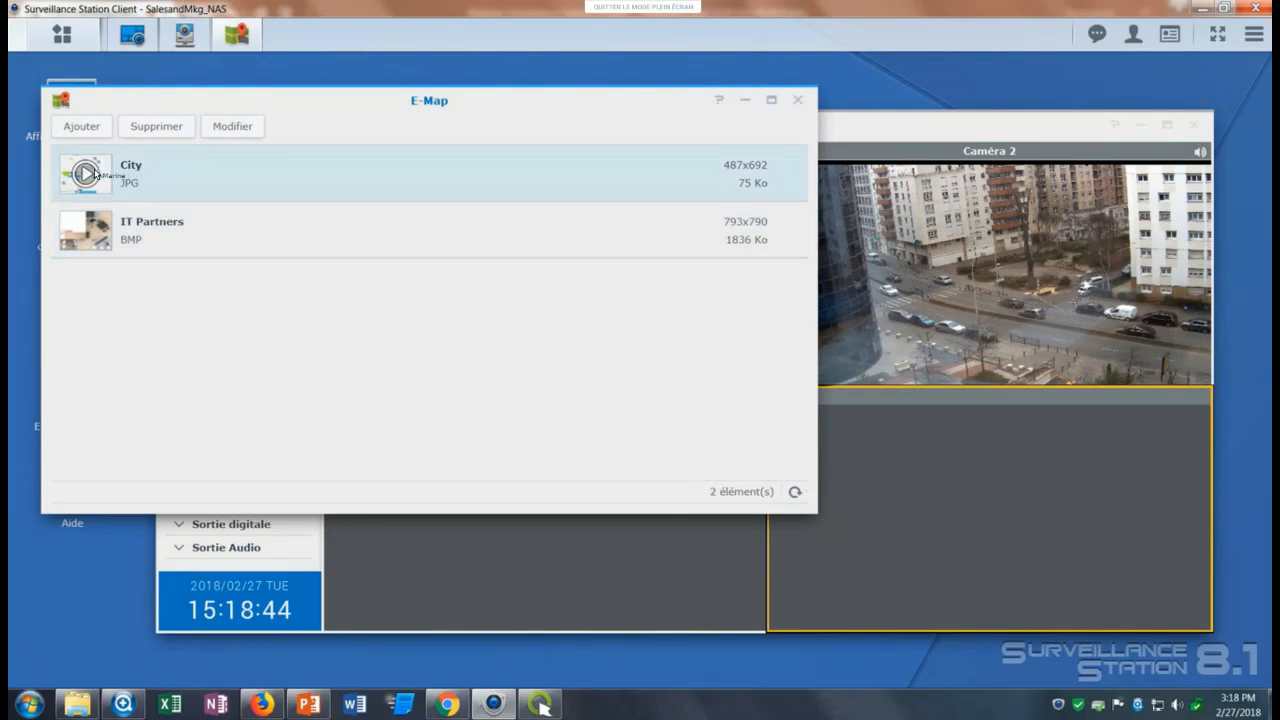
pyautogui.doubleClick(370, 185)
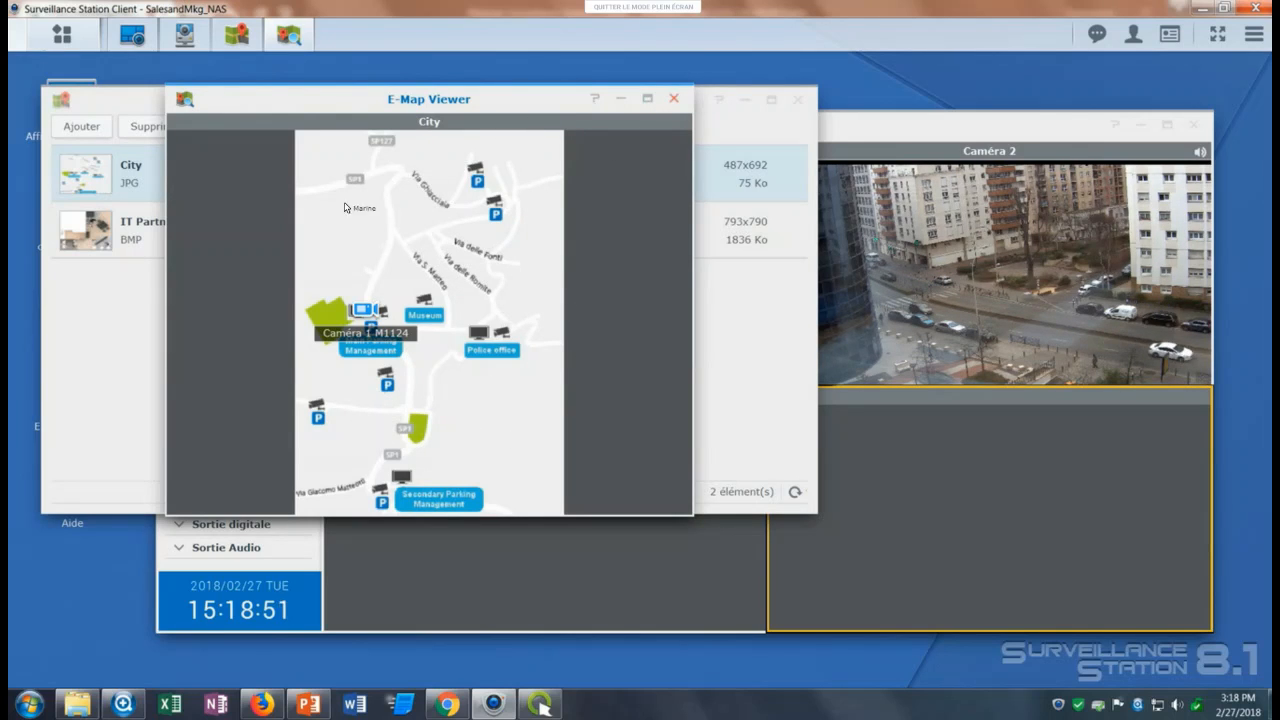
pyautogui.click(673, 98)
# View the IT Partners map, close the viewer and open that map for editing.
pyautogui.doubleClick(99, 230)
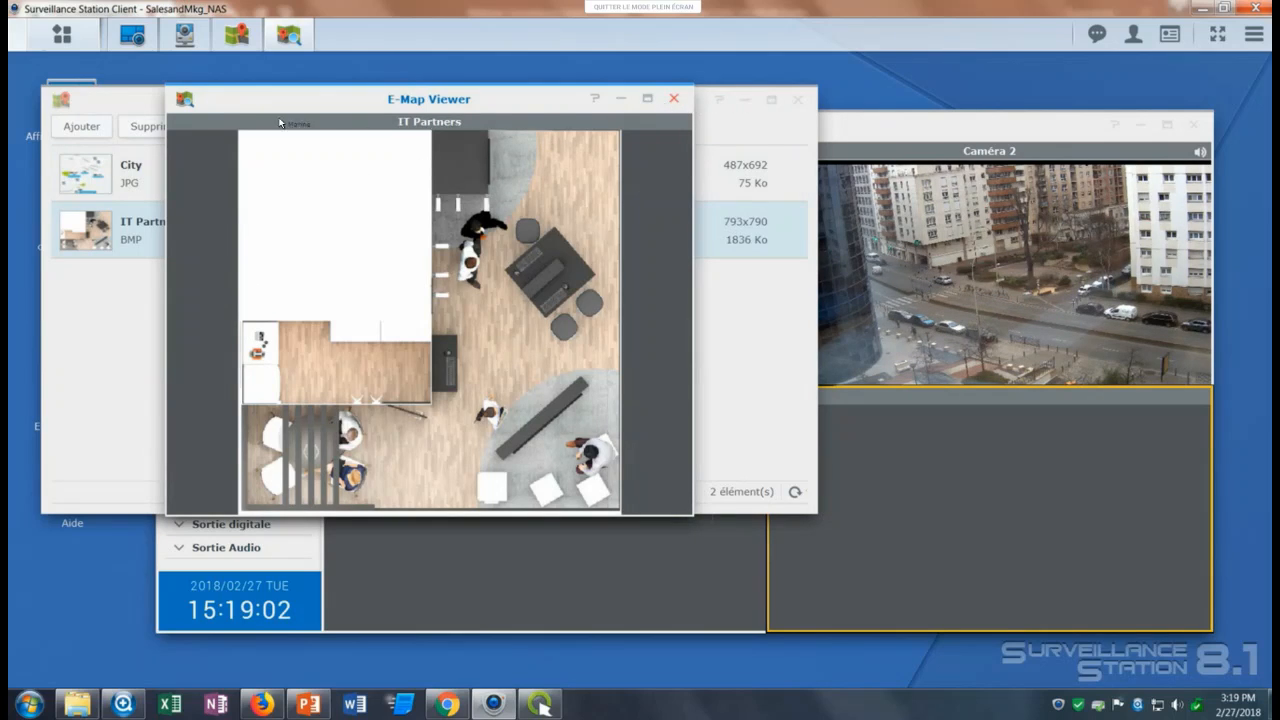
pyautogui.click(674, 98)
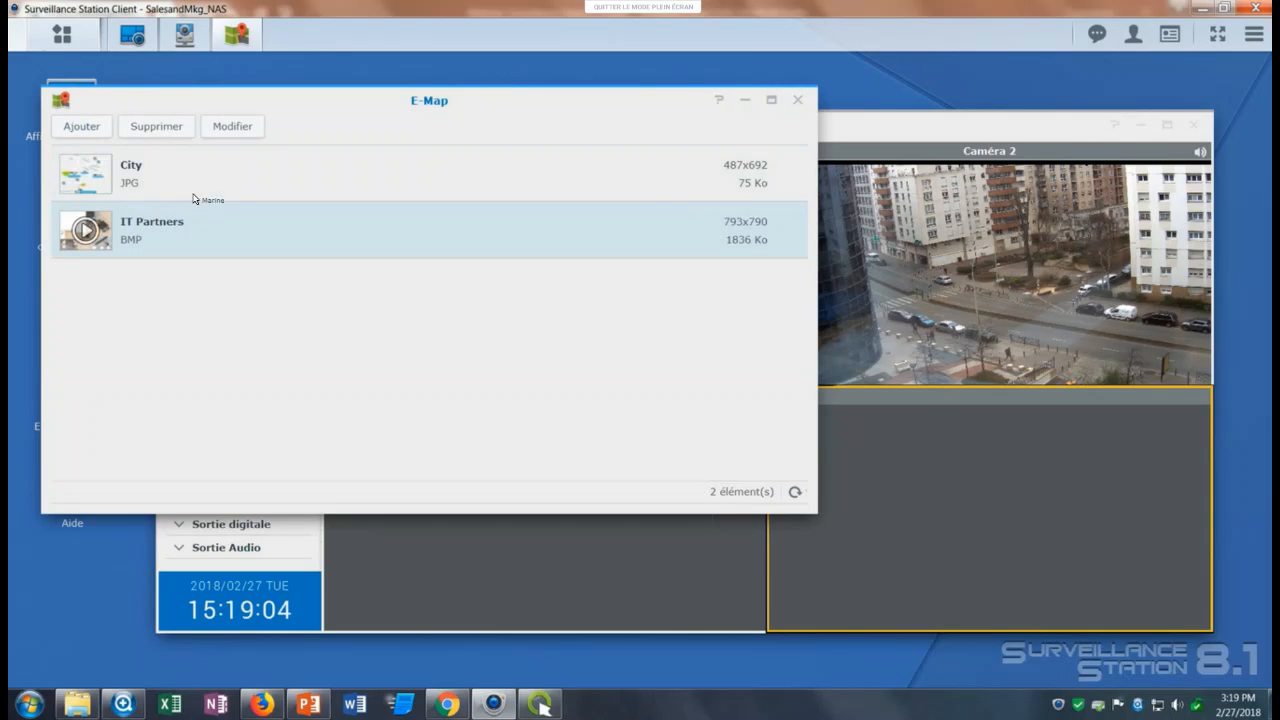
pyautogui.click(236, 131)
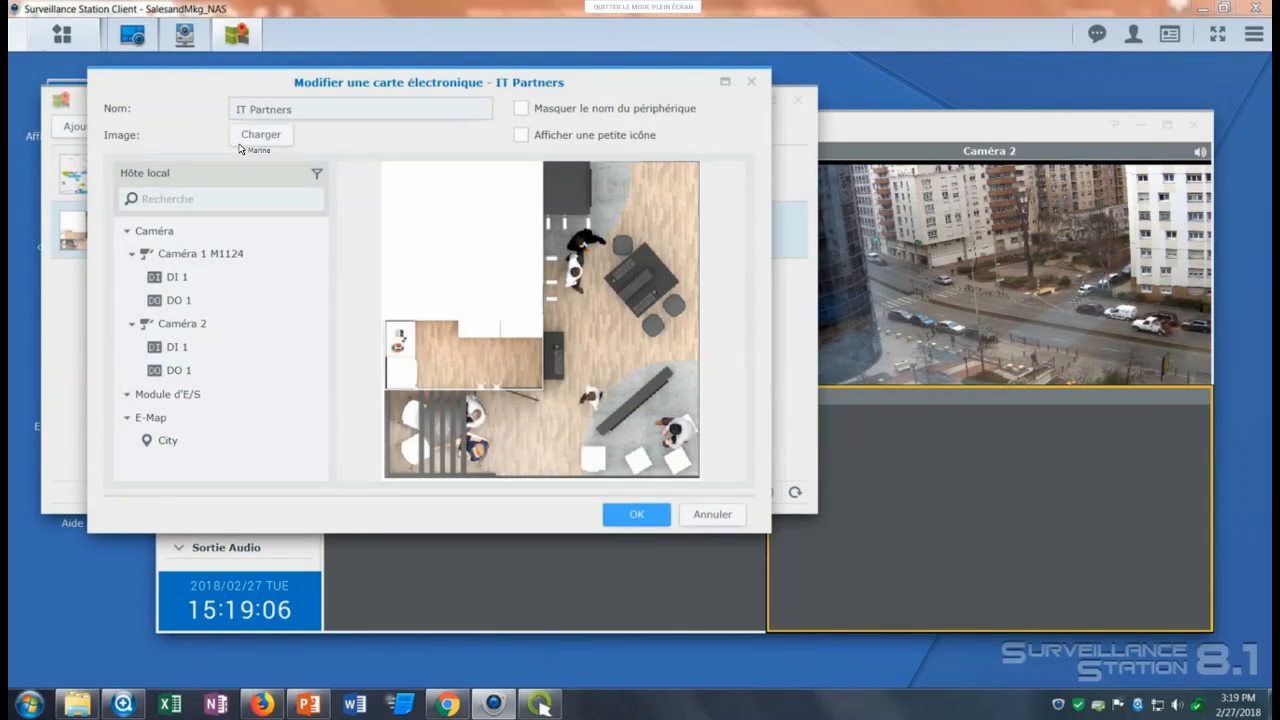
pyautogui.click(241, 143)
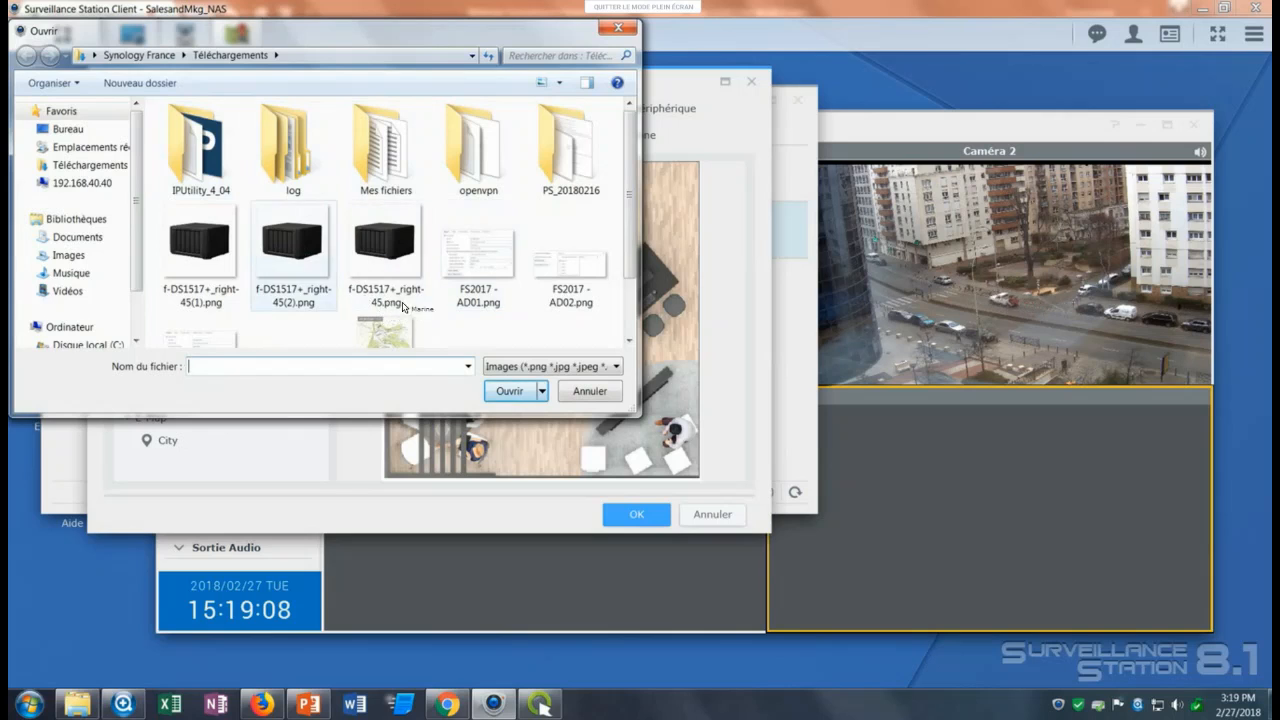
pyautogui.click(385, 332)
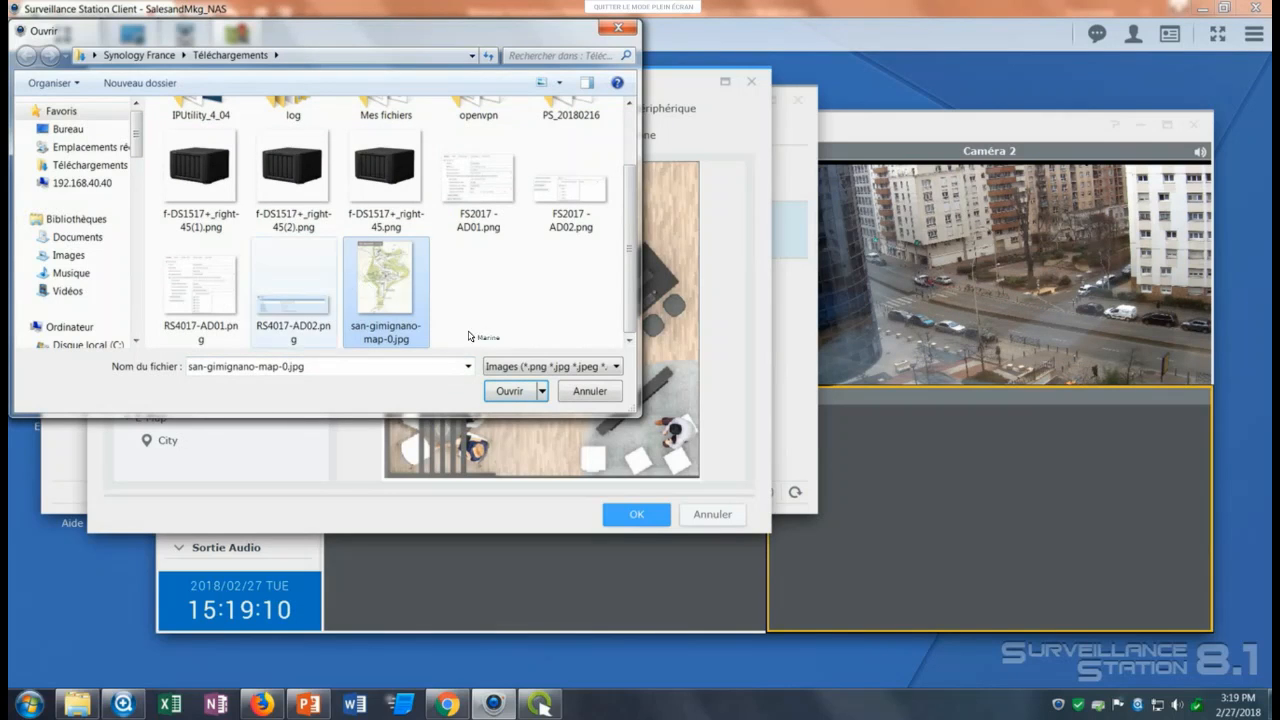
pyautogui.press('Left')
pyautogui.press('Left')
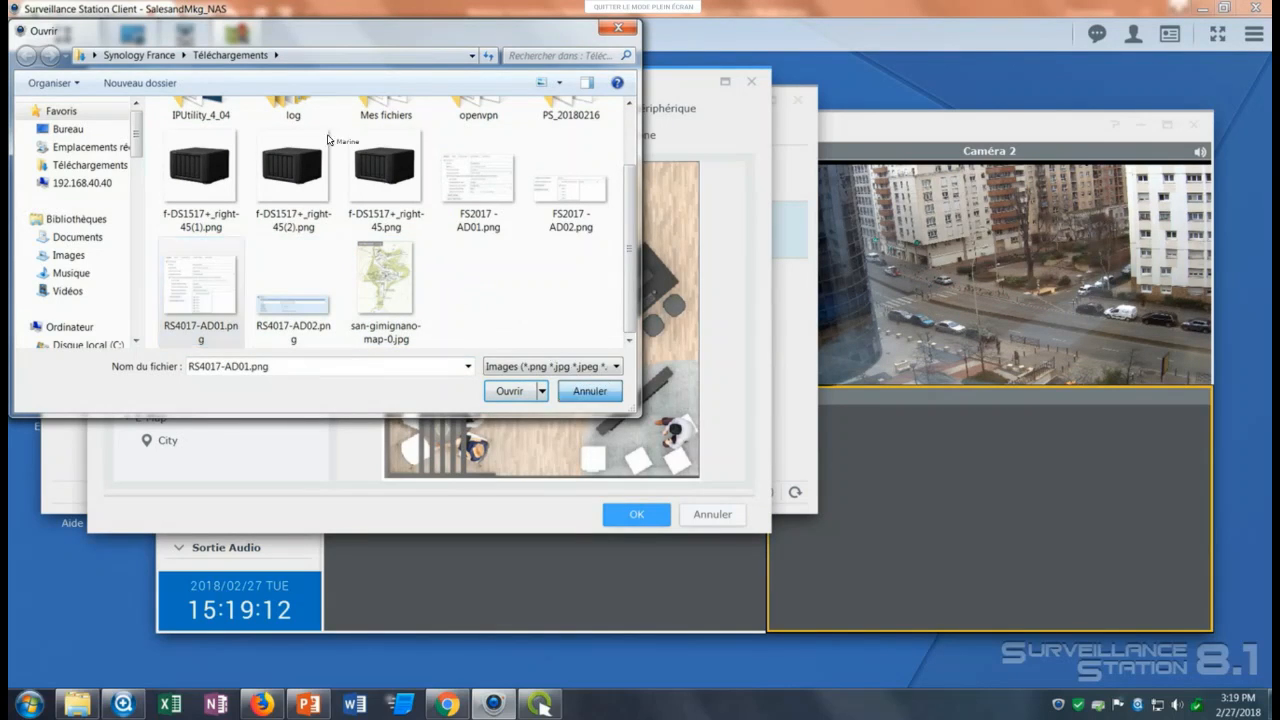
pyautogui.click(590, 391)
pyautogui.click(309, 117)
# Place Caméra 1 M1124 and Caméra 2 on the IT Partners floor plan, angle Caméra 2 diagonally and save the map.
pyautogui.moveTo(184, 256); pyautogui.dragTo(544, 299)
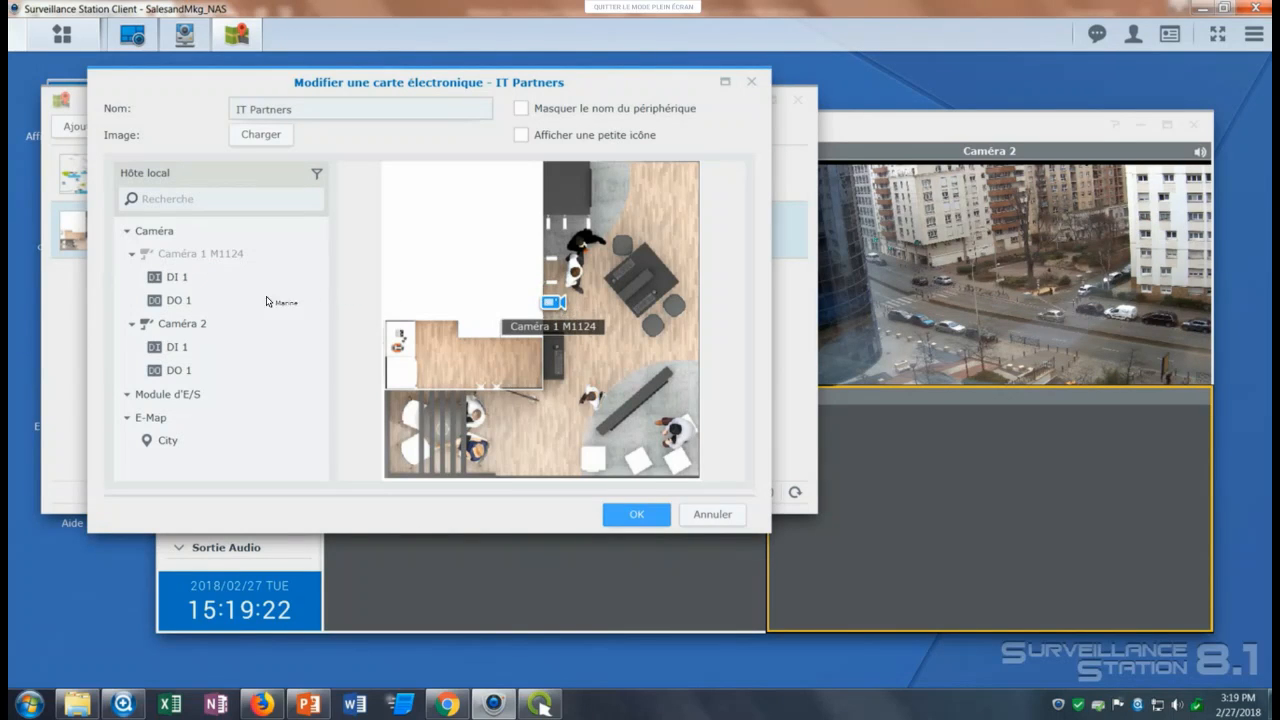
pyautogui.moveTo(575, 245); pyautogui.dragTo(585, 218)
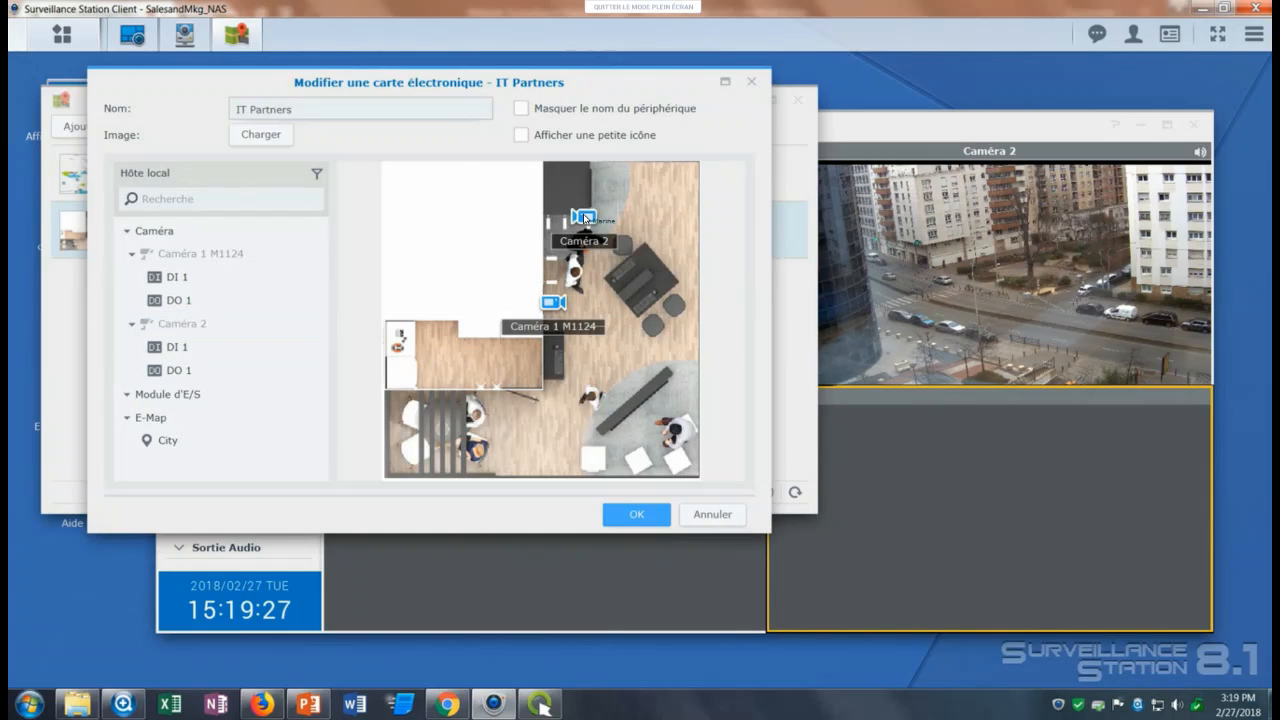
pyautogui.click(586, 215)
pyautogui.moveTo(587, 219); pyautogui.dragTo(590, 231)
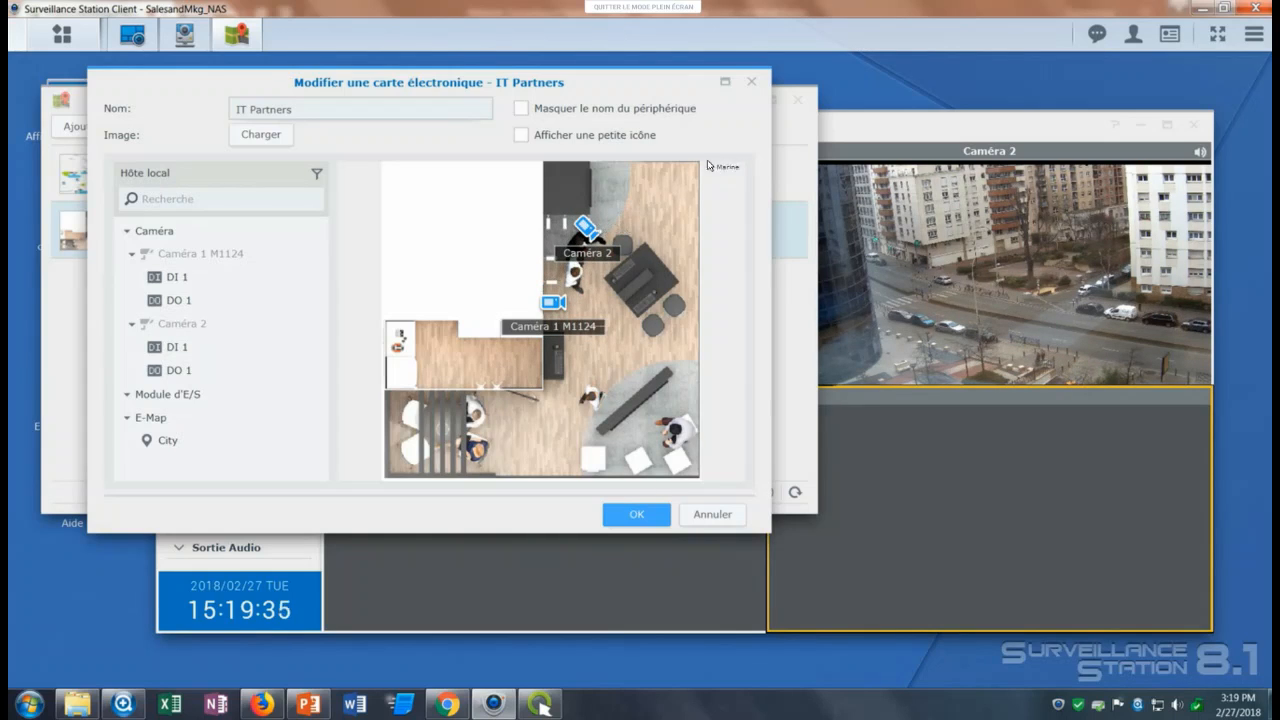
pyautogui.click(660, 516)
pyautogui.click(797, 104)
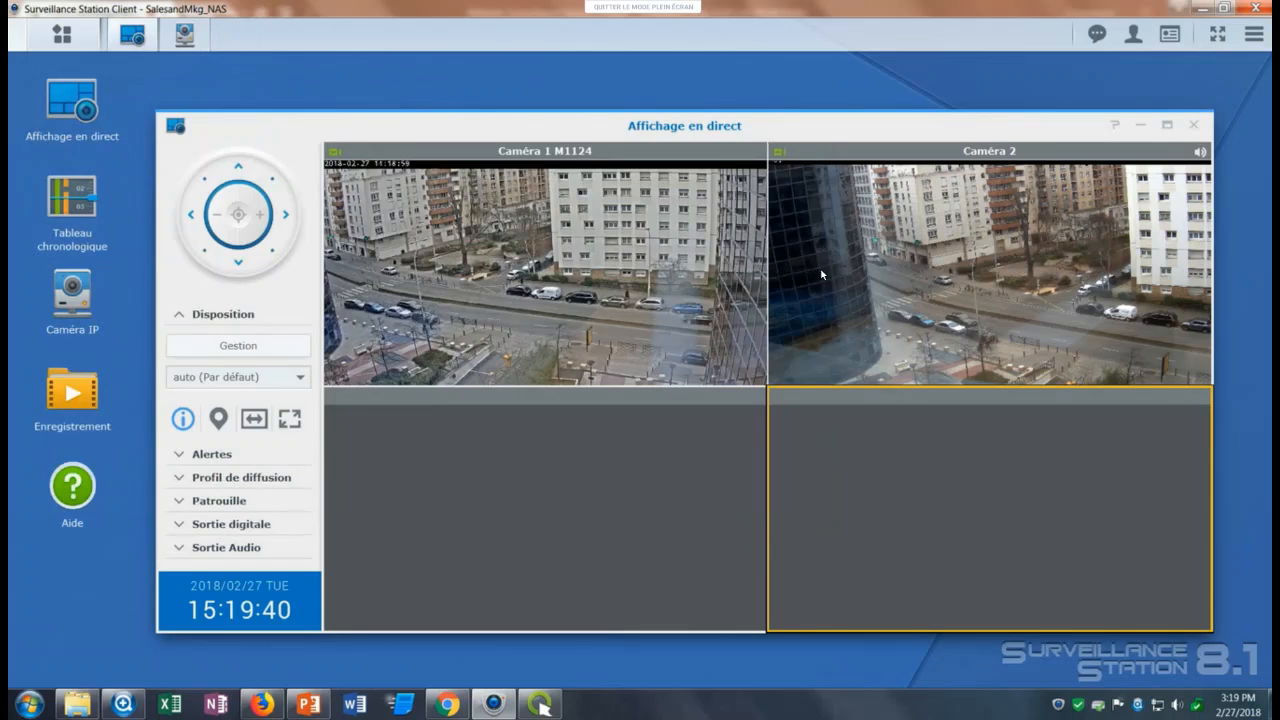
# Open the live view layout management and show the Affichage 1 layout.
pyautogui.click(849, 281)
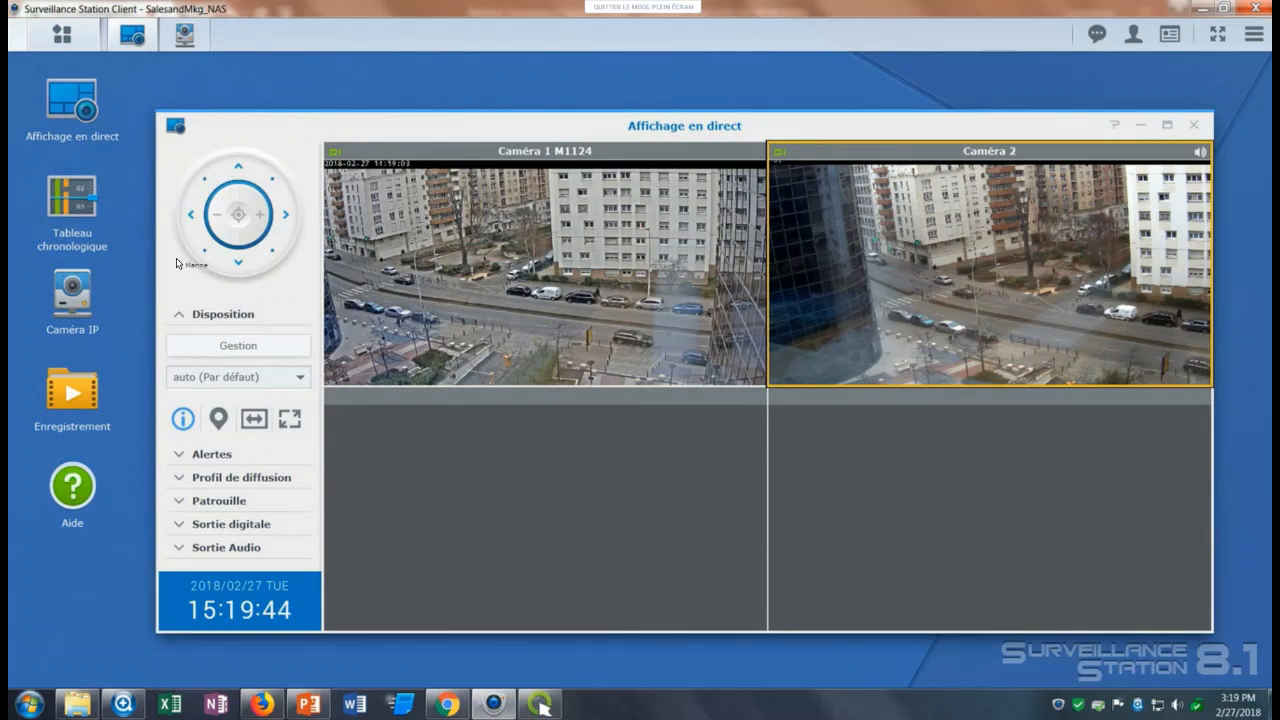
pyautogui.click(240, 347)
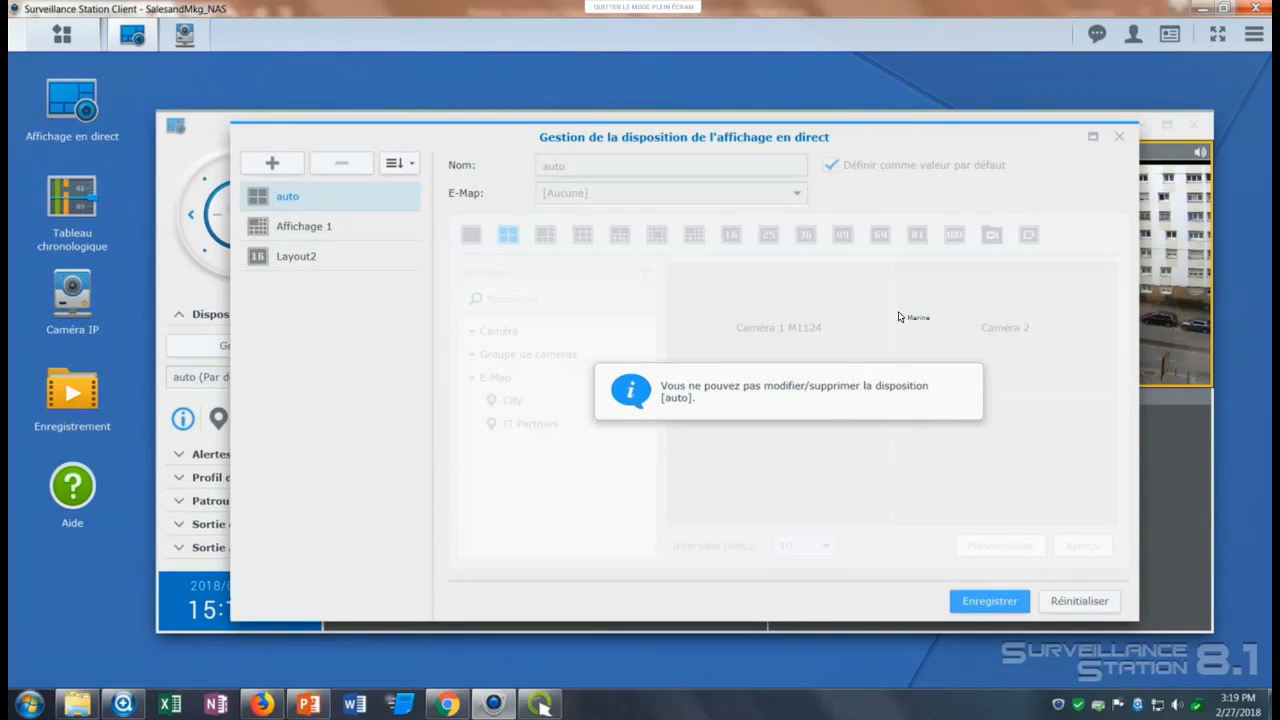
pyautogui.click(320, 228)
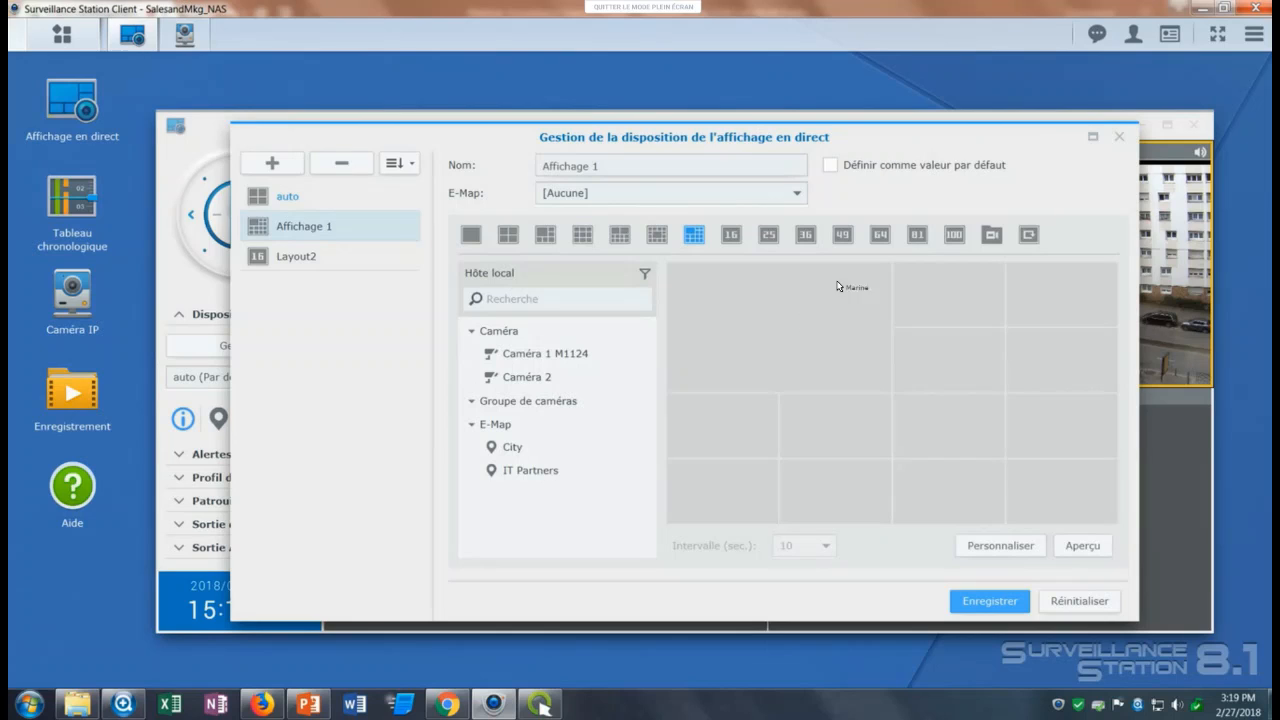
# Try the 36-cell and 100-cell grids on the Affichage 1 layout and discard the changes.
pyautogui.click(806, 235)
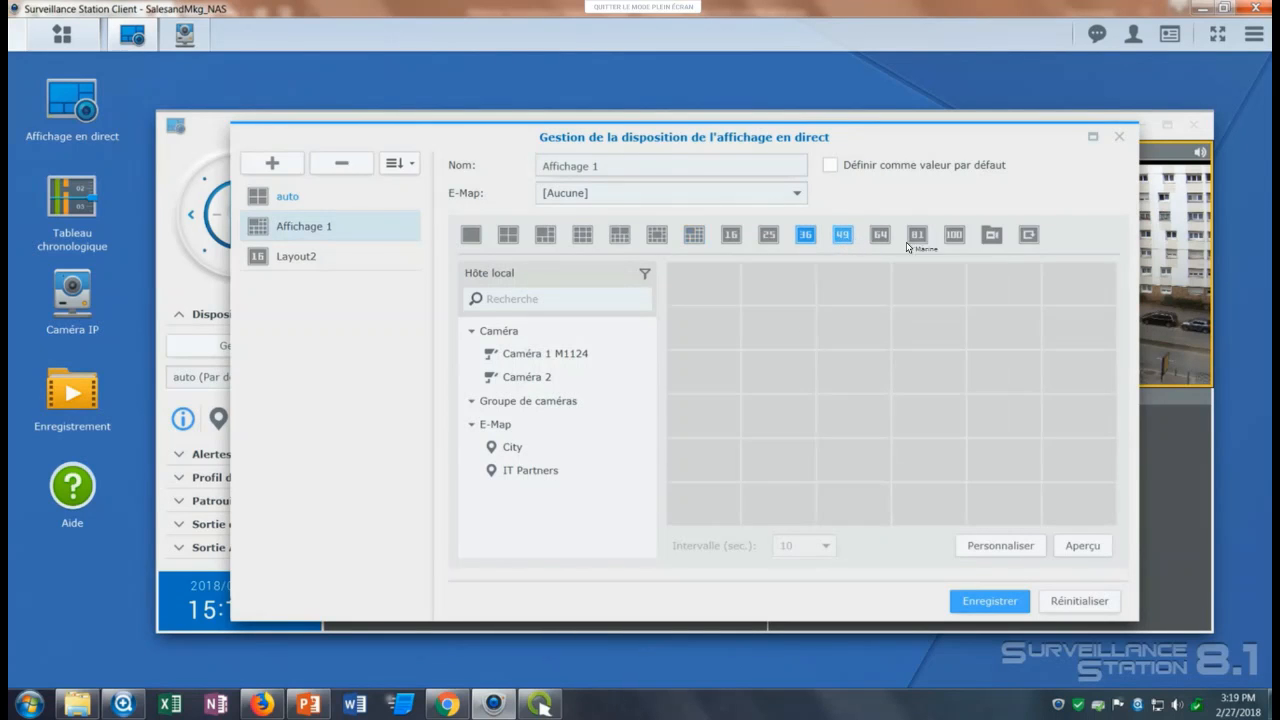
pyautogui.click(954, 235)
pyautogui.click(335, 260)
pyautogui.press('Return')
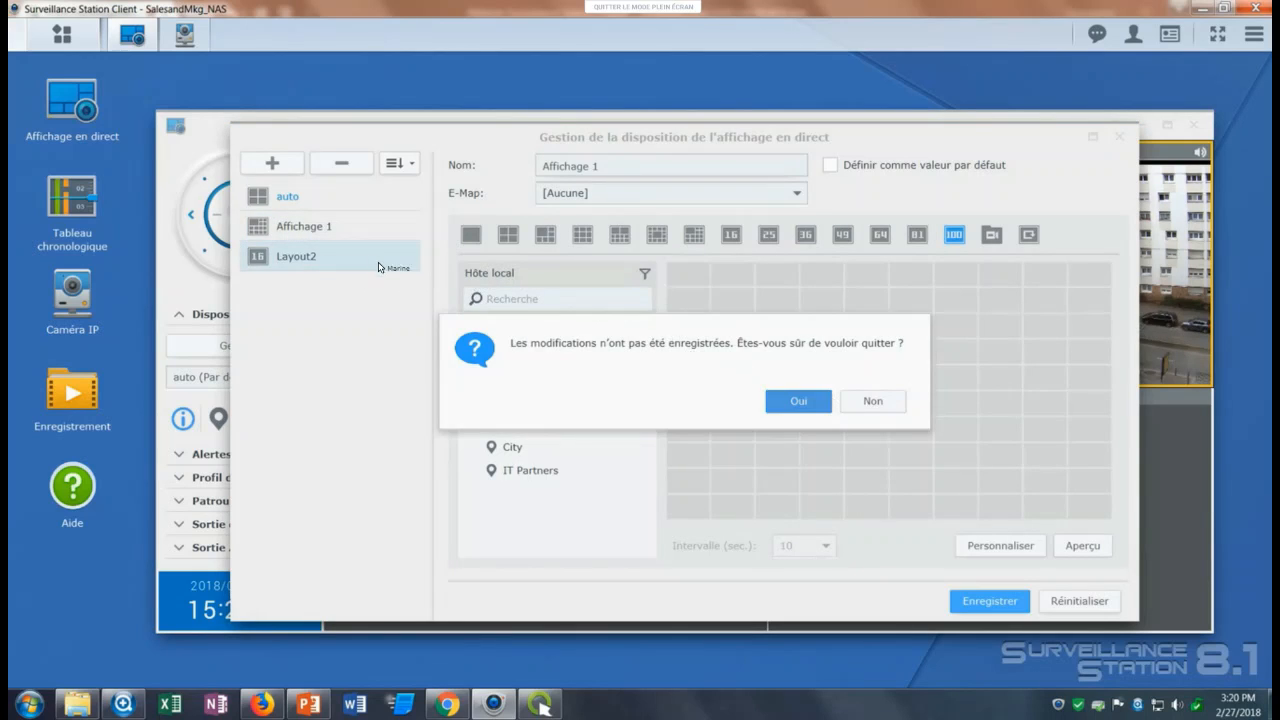
pyautogui.click(336, 230)
# Select Layout2 and try customizing the arrangement of its cells.
pyautogui.click(337, 258)
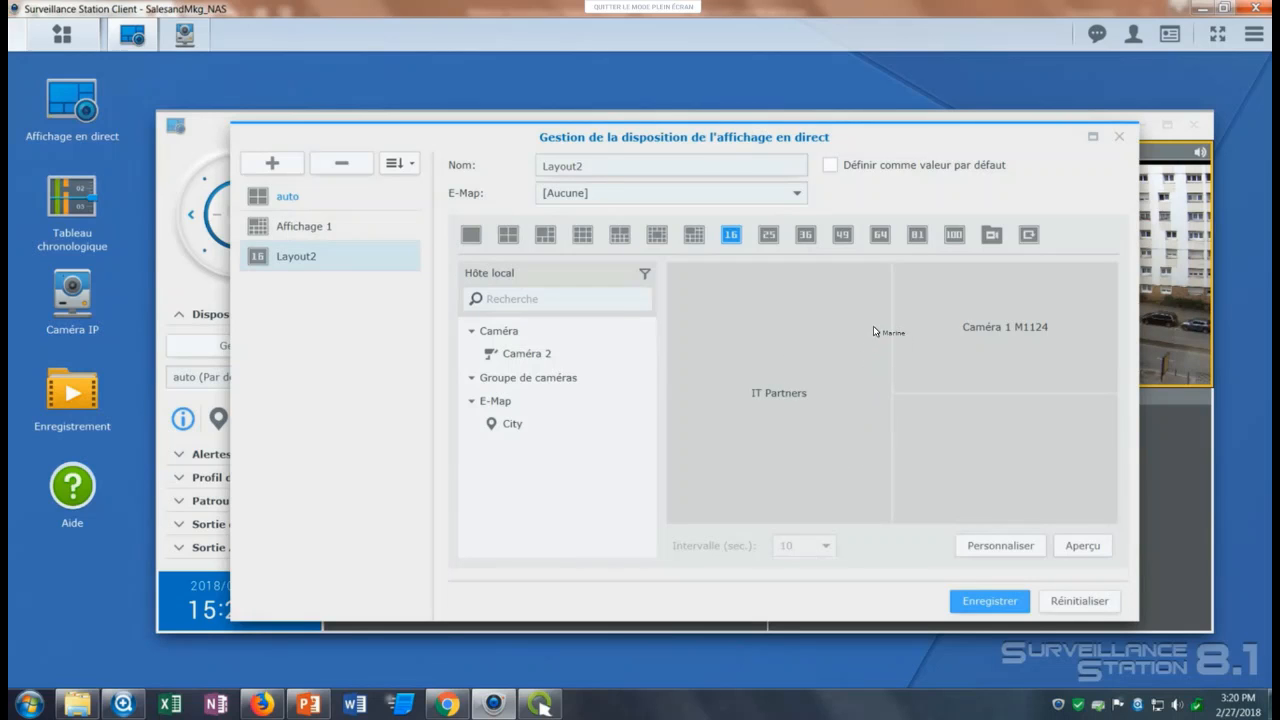
pyautogui.click(981, 546)
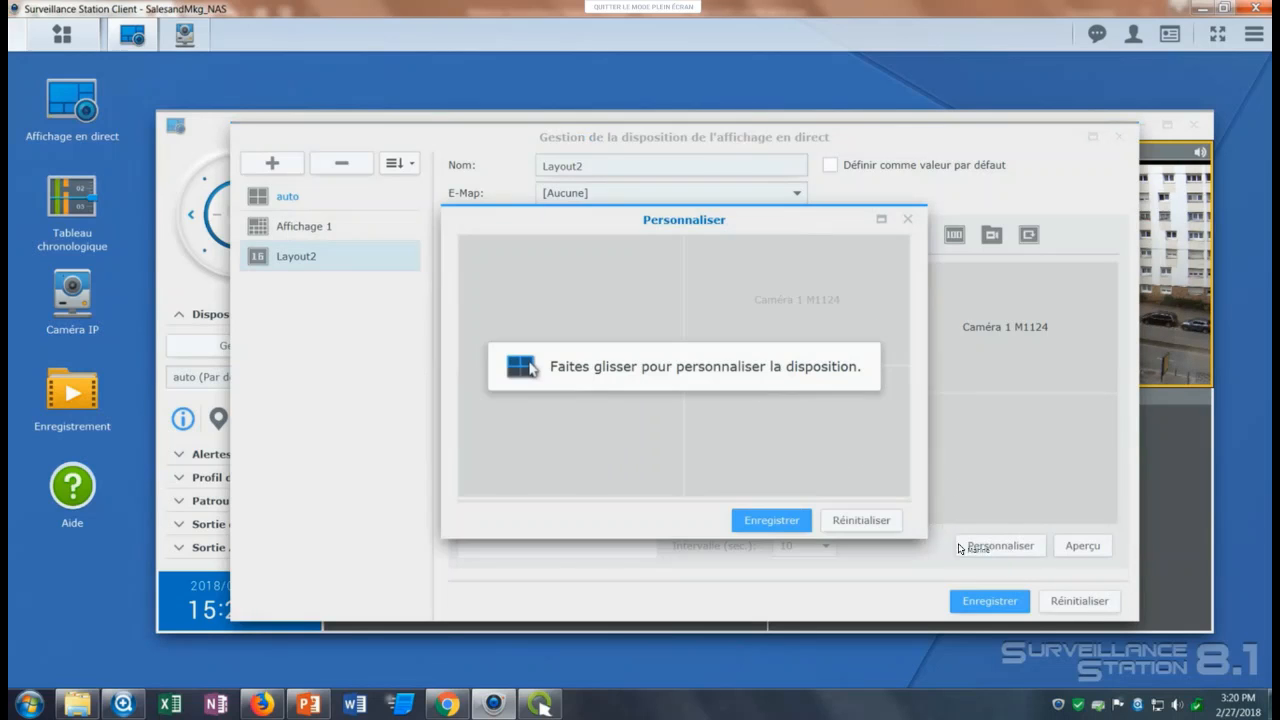
pyautogui.moveTo(483, 246); pyautogui.dragTo(591, 423)
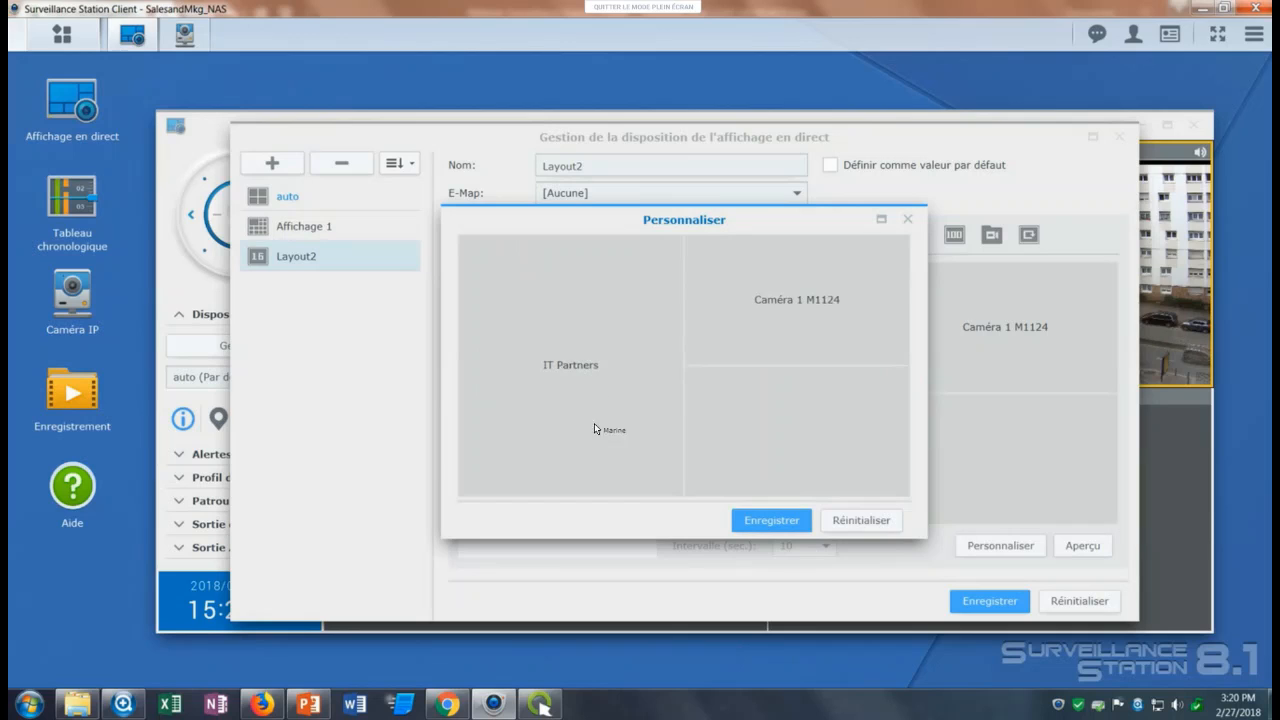
pyautogui.moveTo(680, 304); pyautogui.dragTo(747, 304)
pyautogui.moveTo(869, 338); pyautogui.dragTo(842, 273)
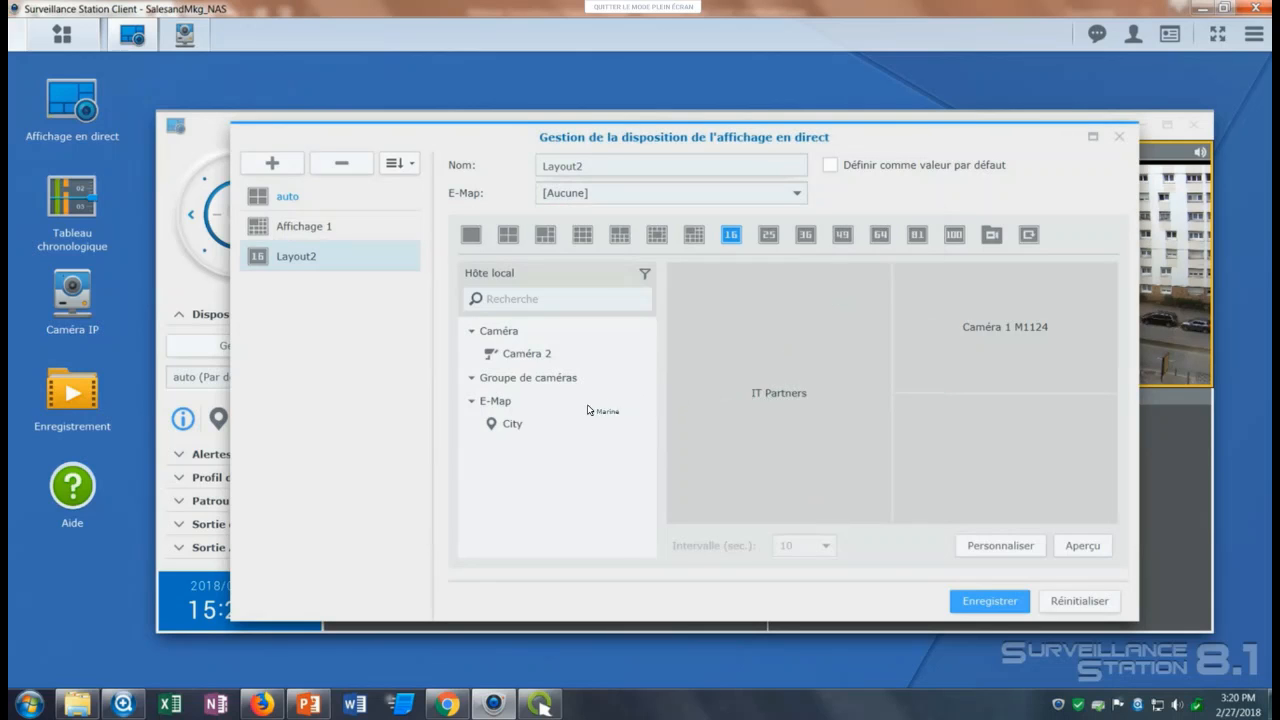
# Add Caméra 2 to the empty cell of Layout2, save the layout and set it as the default live view.
pyautogui.moveTo(803, 392)
pyautogui.mouseDown()
pyautogui.moveTo(534, 440)
pyautogui.moveTo(872, 384)
pyautogui.moveTo(791, 375)
pyautogui.mouseUp()
pyautogui.moveTo(527, 353); pyautogui.dragTo(1040, 440)
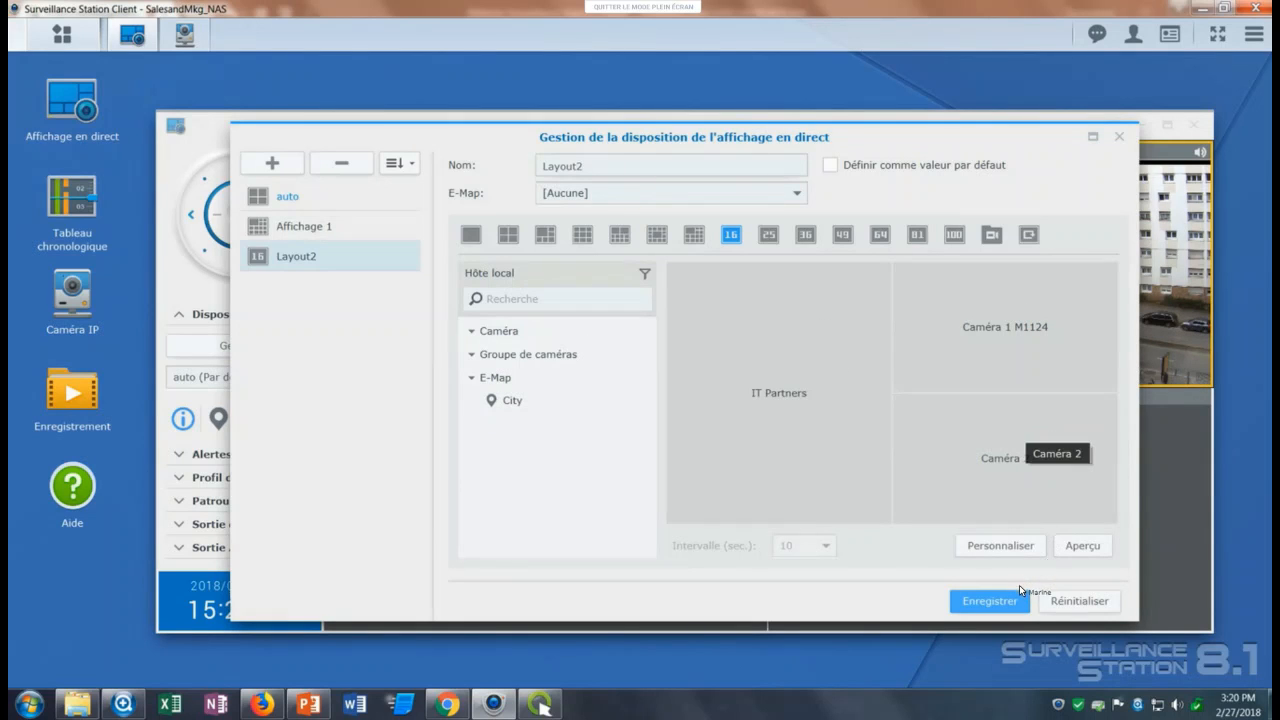
pyautogui.click(1019, 590)
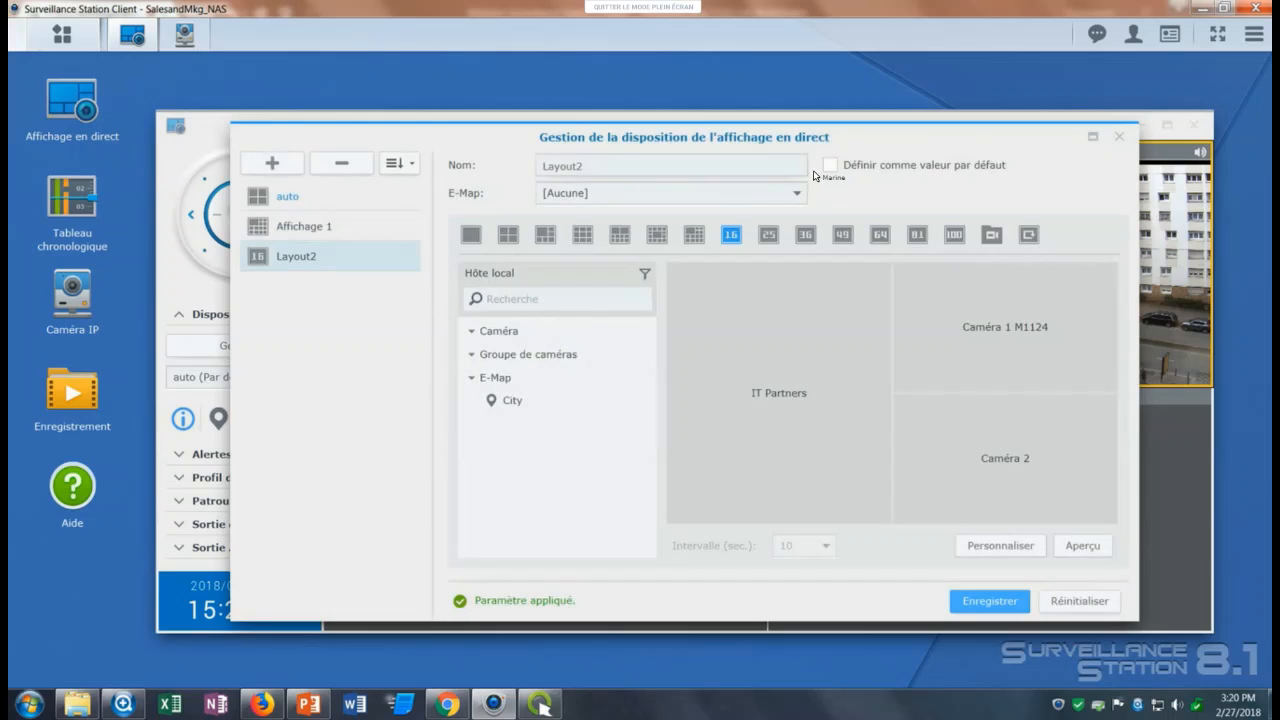
pyautogui.click(830, 168)
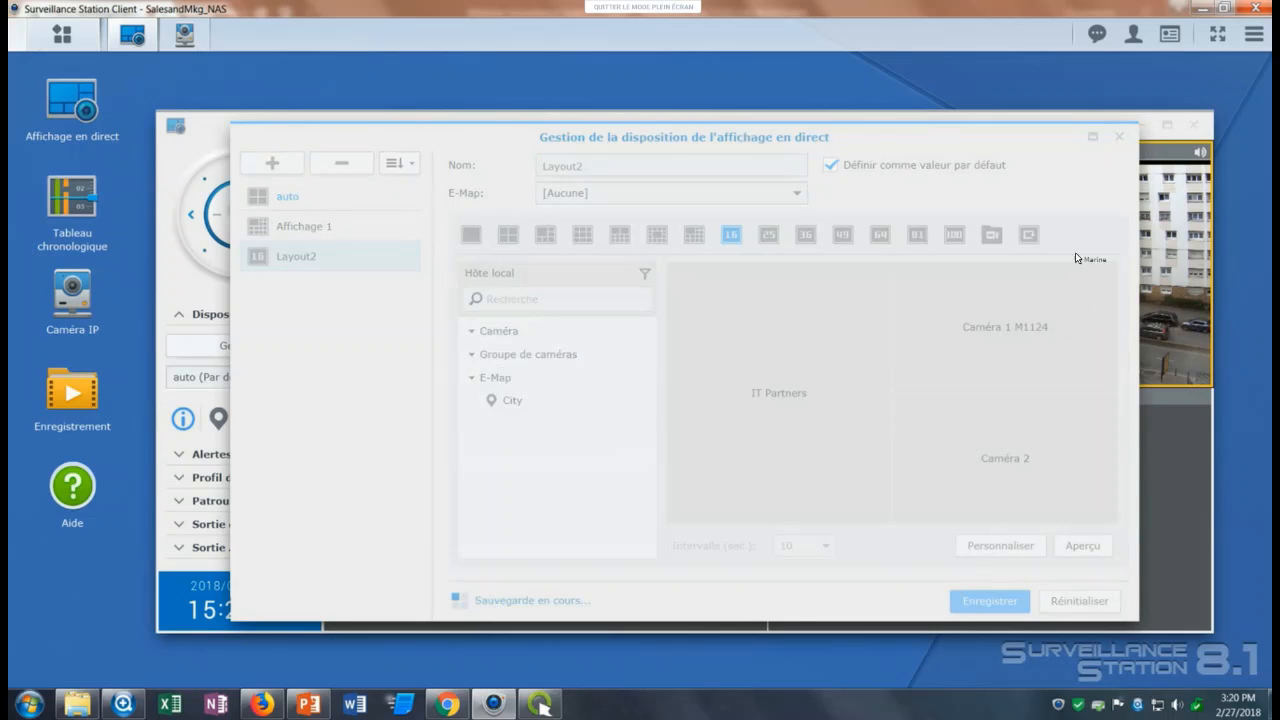
pyautogui.click(1119, 136)
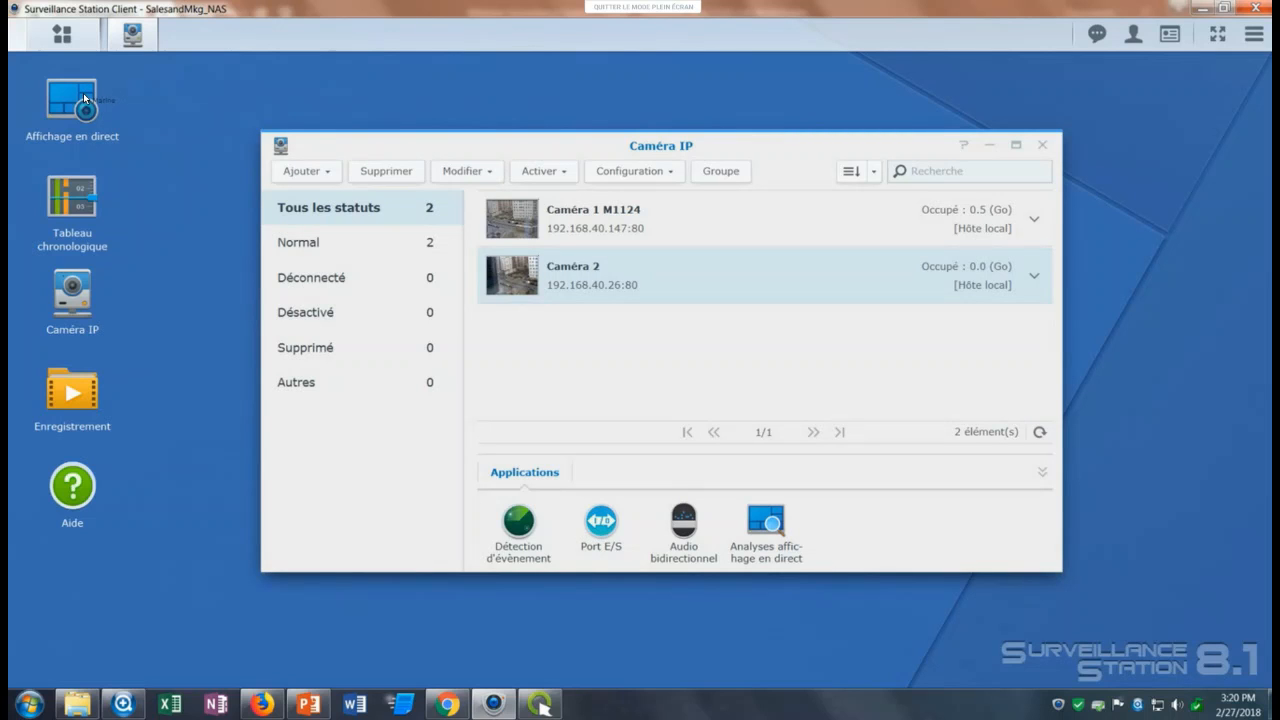
# Open the live view and select Caméra 1 M1124 and Caméra 2 on the IT Partners map and in their video cells.
pyautogui.doubleClick(85, 98)
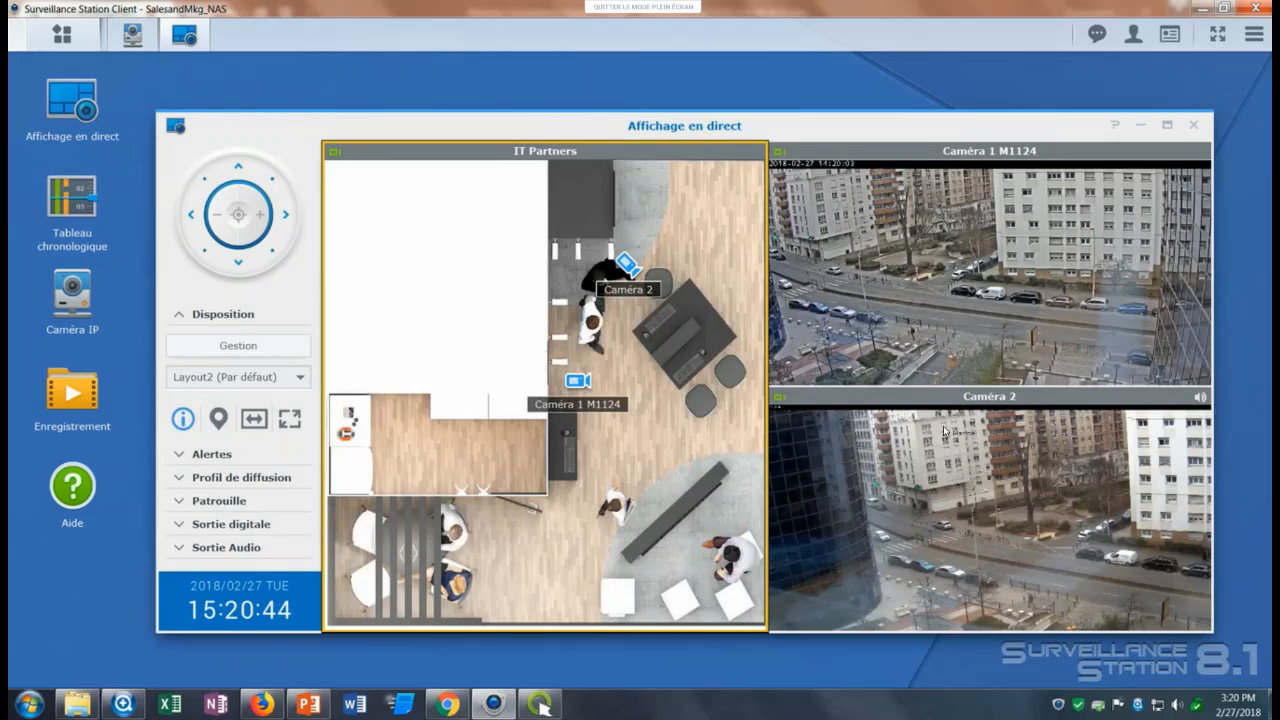
pyautogui.click(578, 381)
pyautogui.click(626, 265)
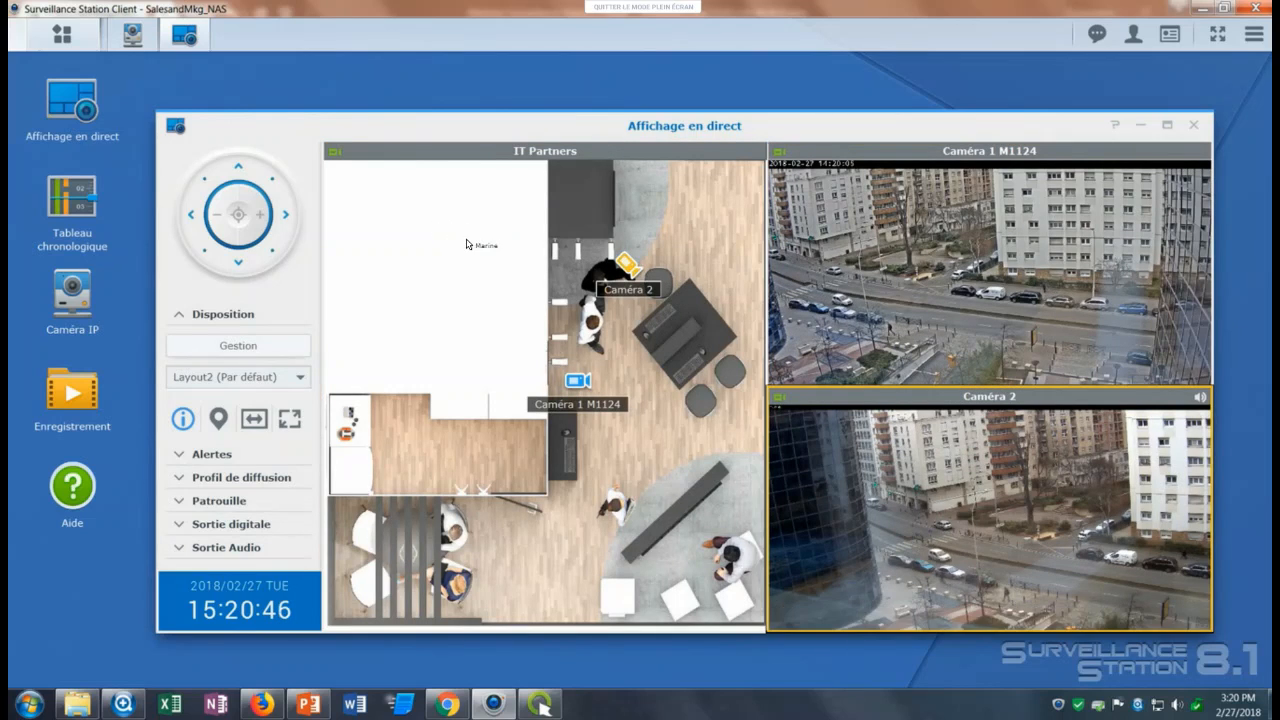
pyautogui.click(500, 280)
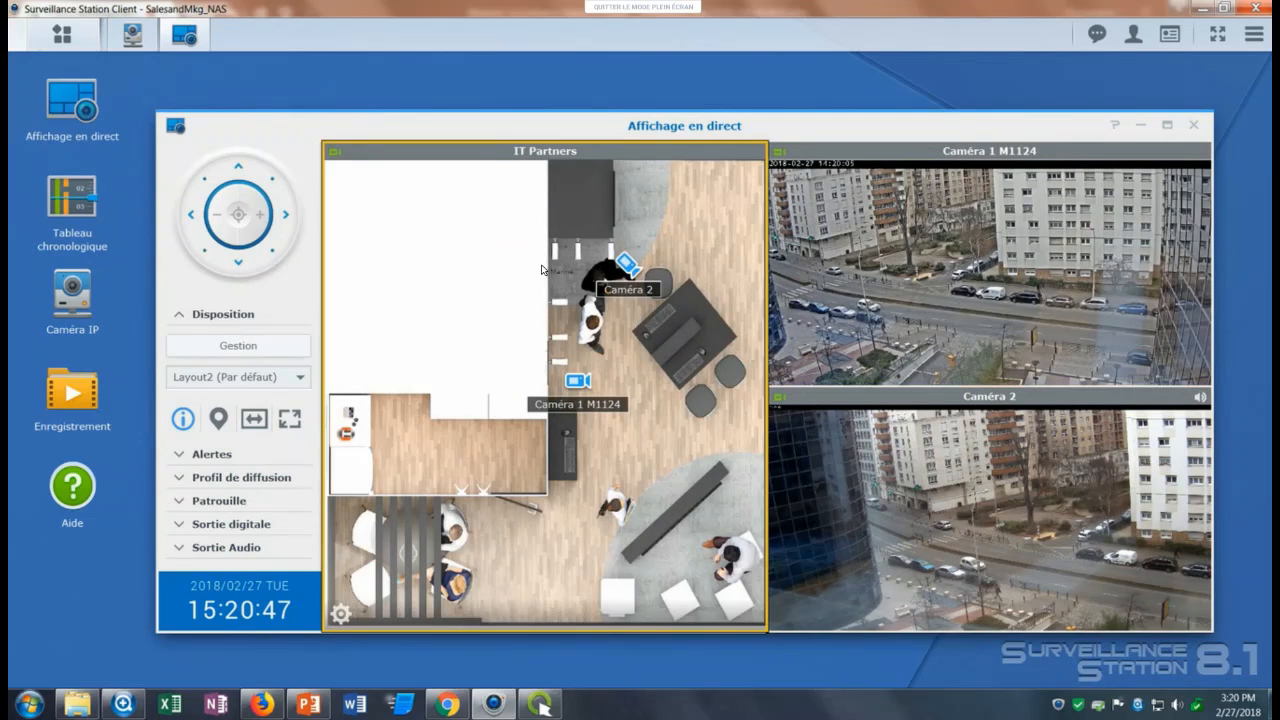
pyautogui.click(575, 381)
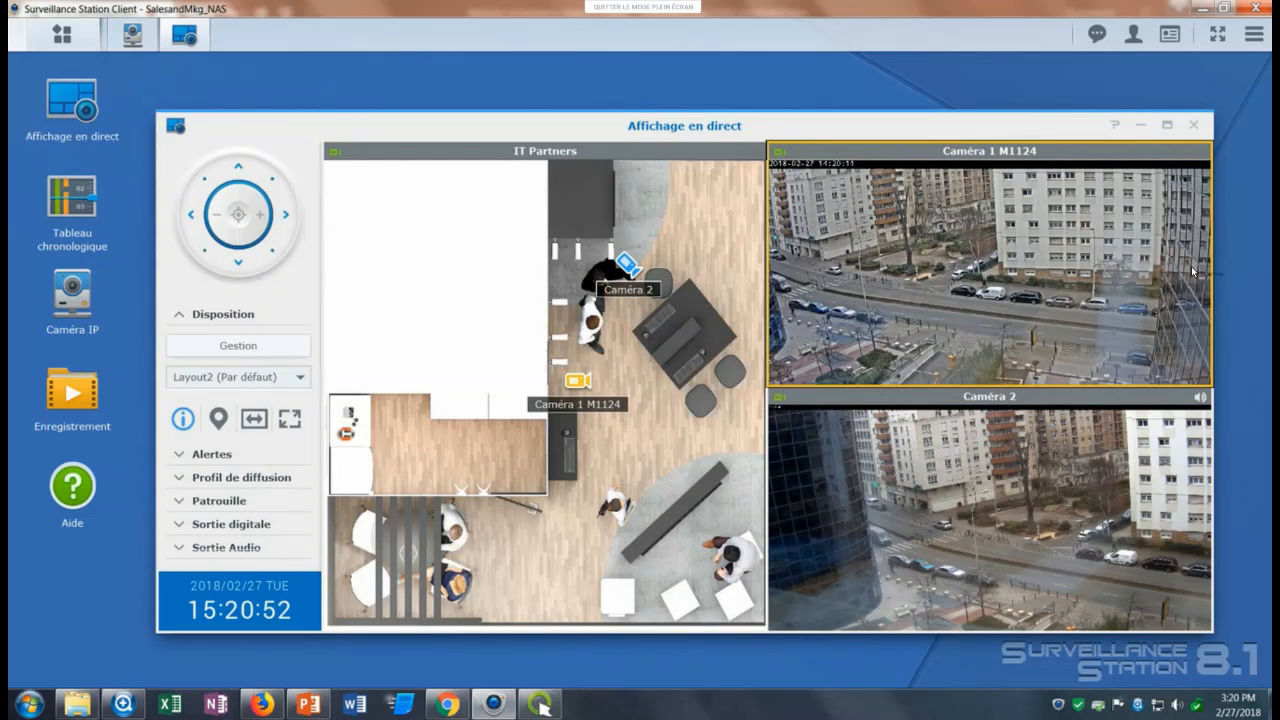
pyautogui.moveTo(795, 290)
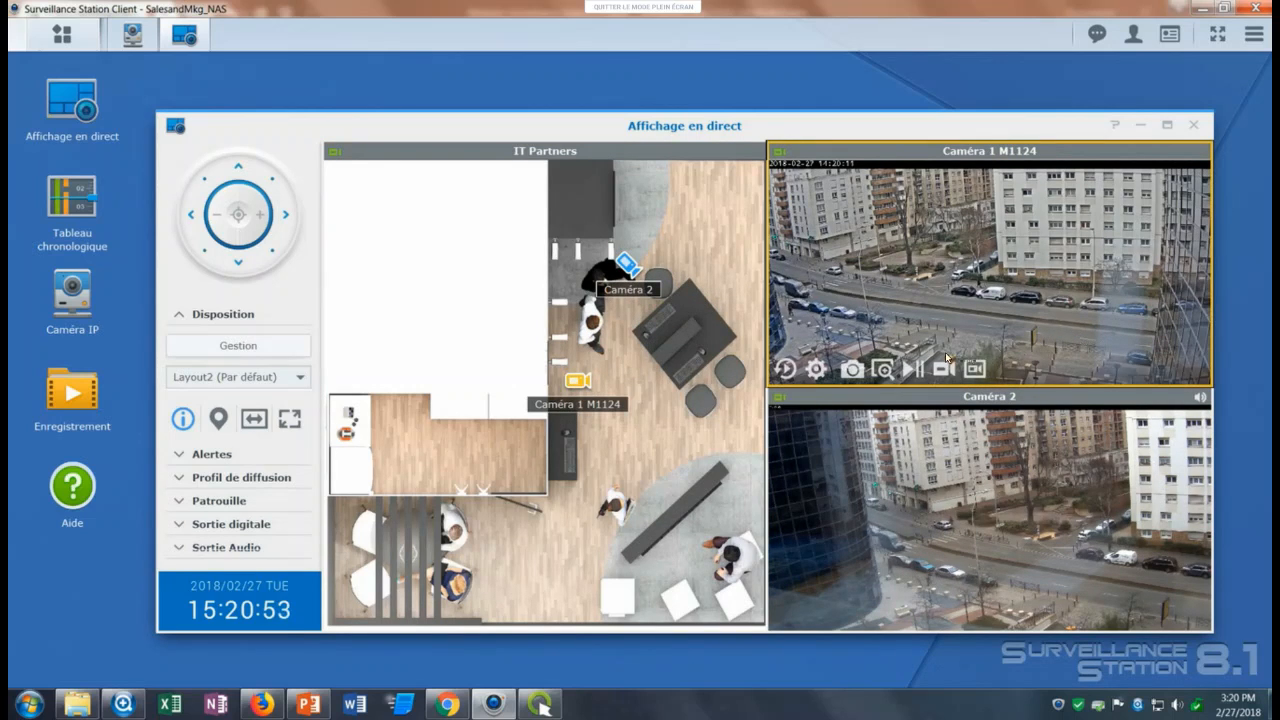
pyautogui.click(885, 490)
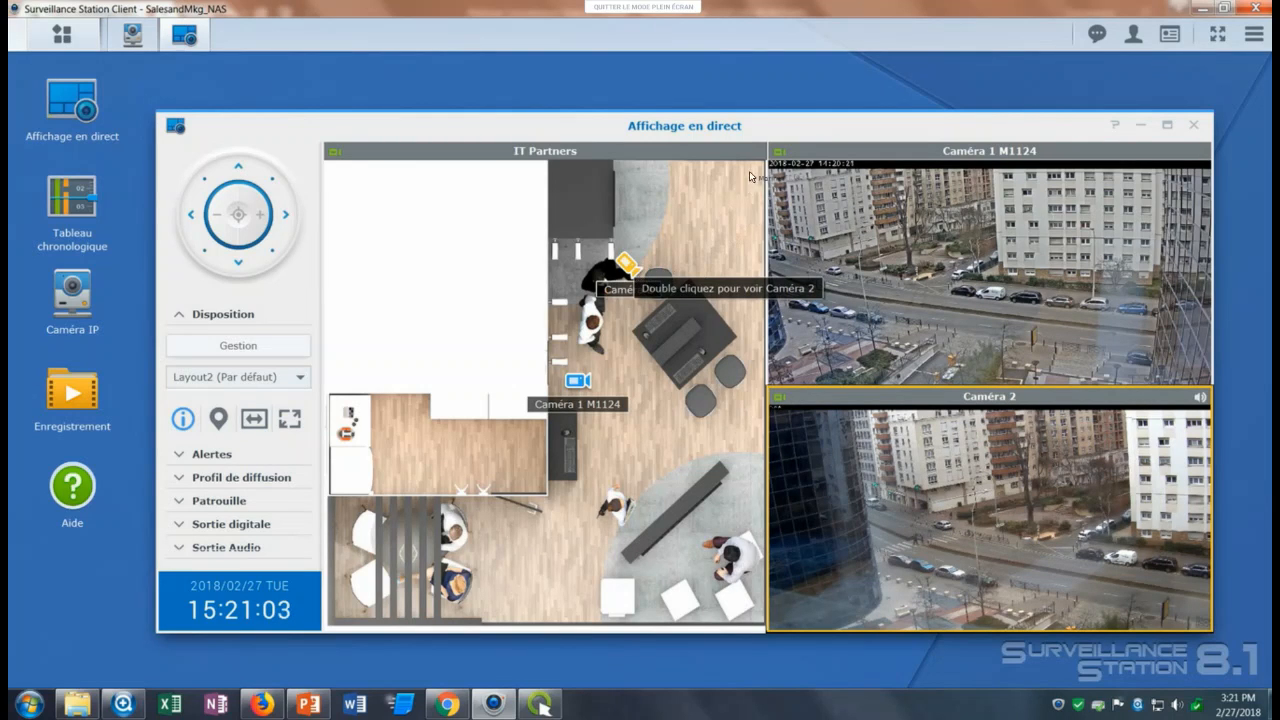
pyautogui.moveTo(770, 134); pyautogui.dragTo(766, 126)
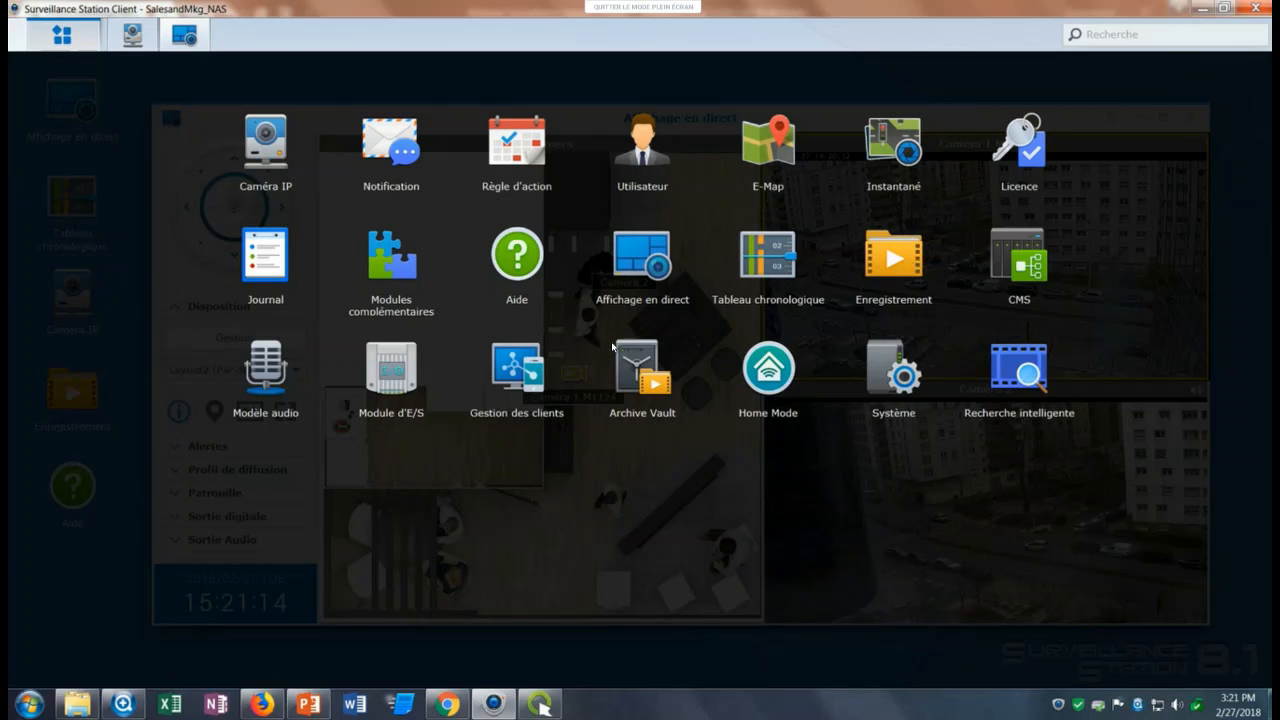
# Open the recordings list and play the Caméra 1 M1124 recording of 2018/02/20 16:03:37, skipping ahead in the clip.
pyautogui.click(893, 260)
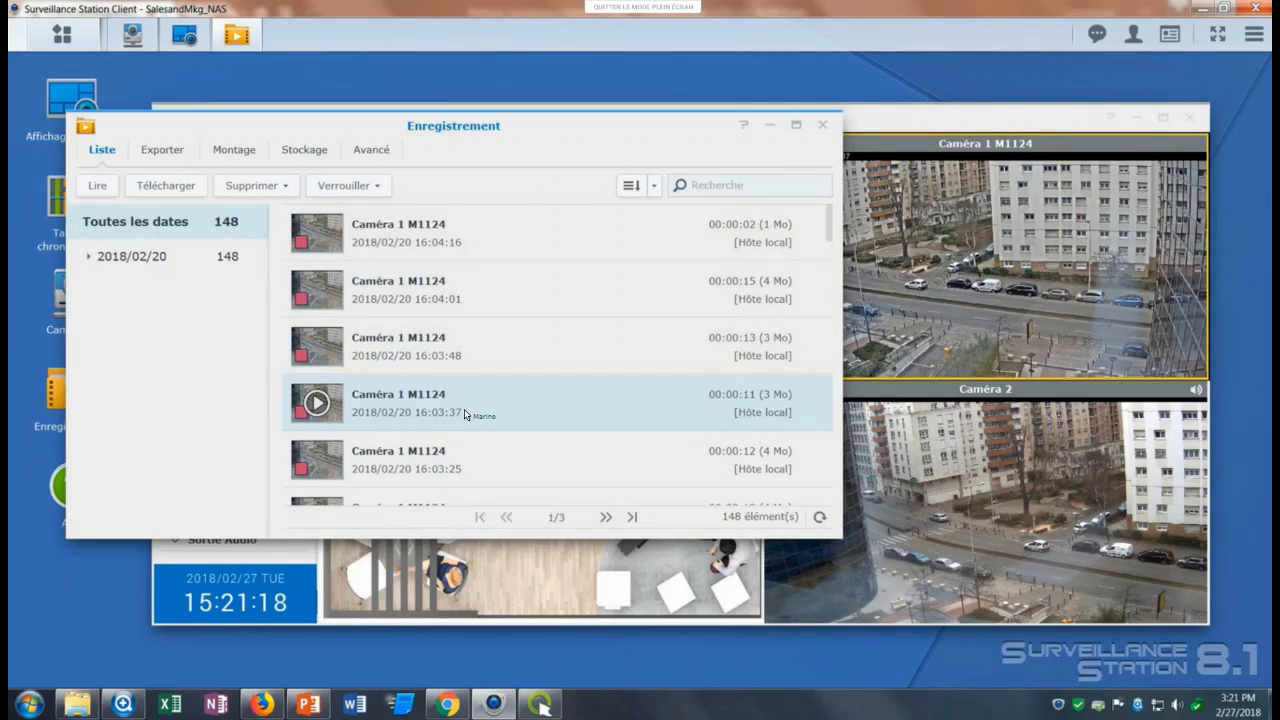
pyautogui.click(316, 402)
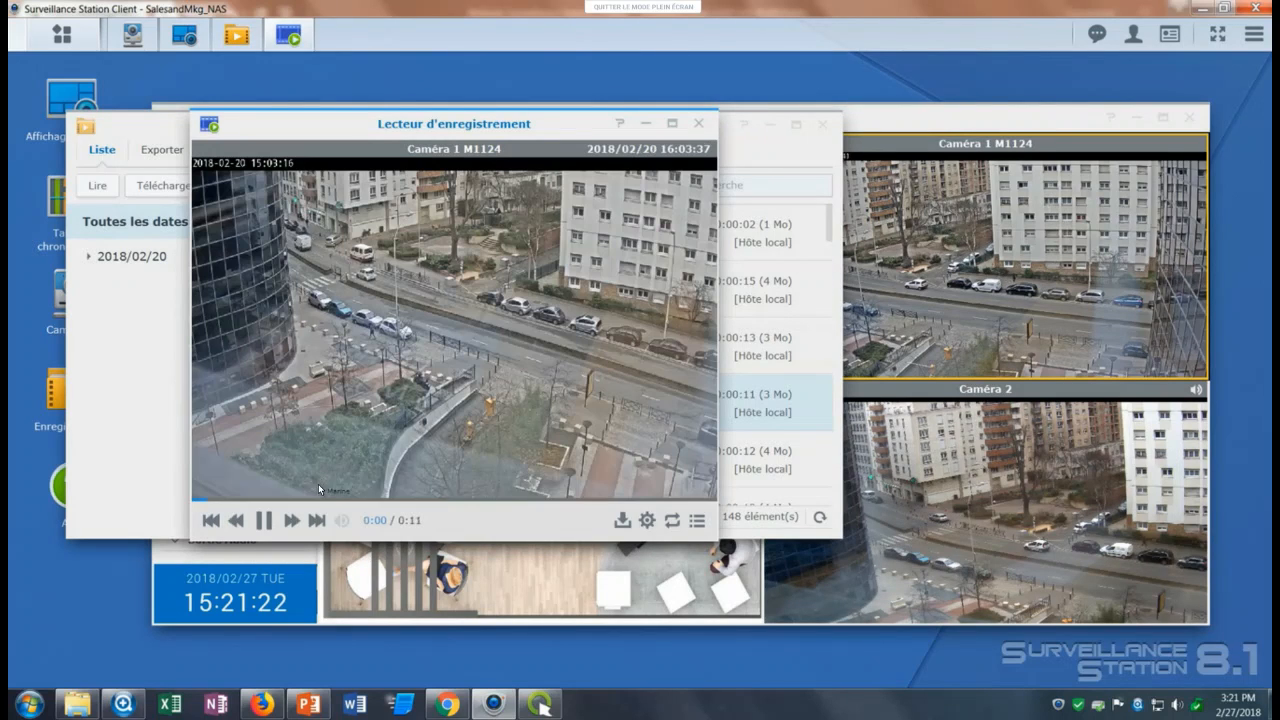
pyautogui.click(530, 499)
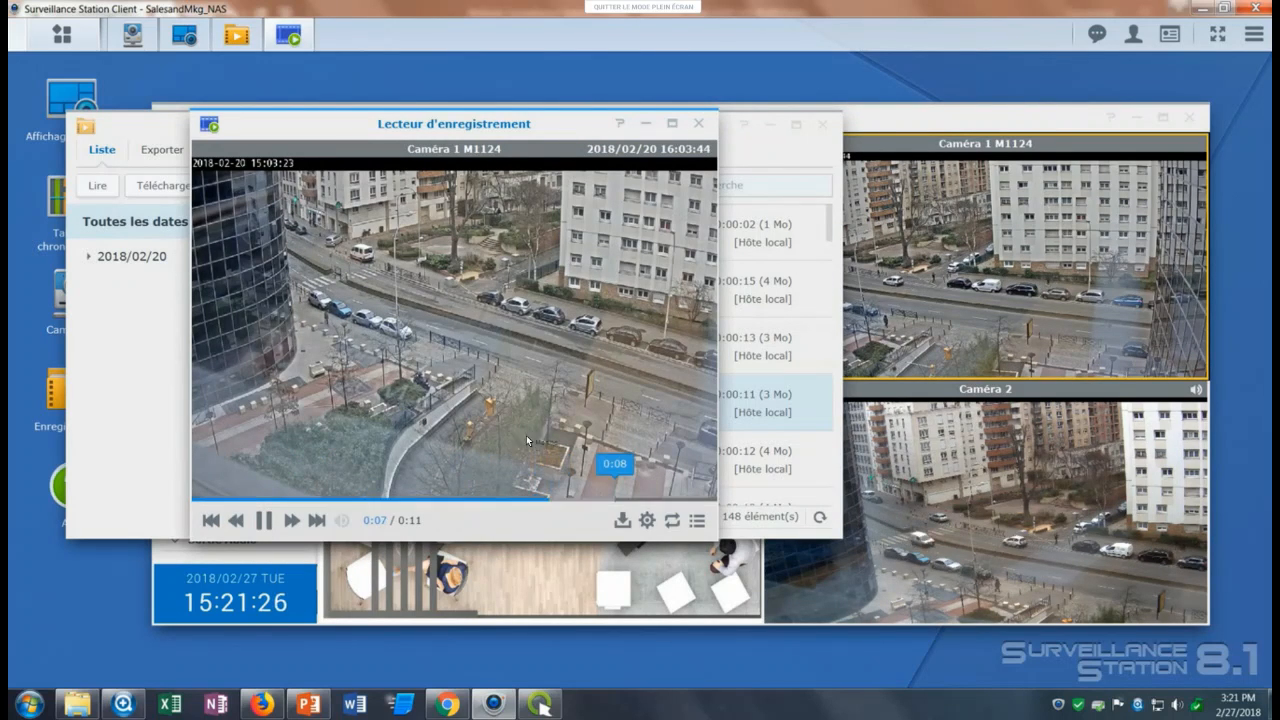
# View the download options for the playing recording, then close them along with the player and the recordings list.
pyautogui.click(621, 520)
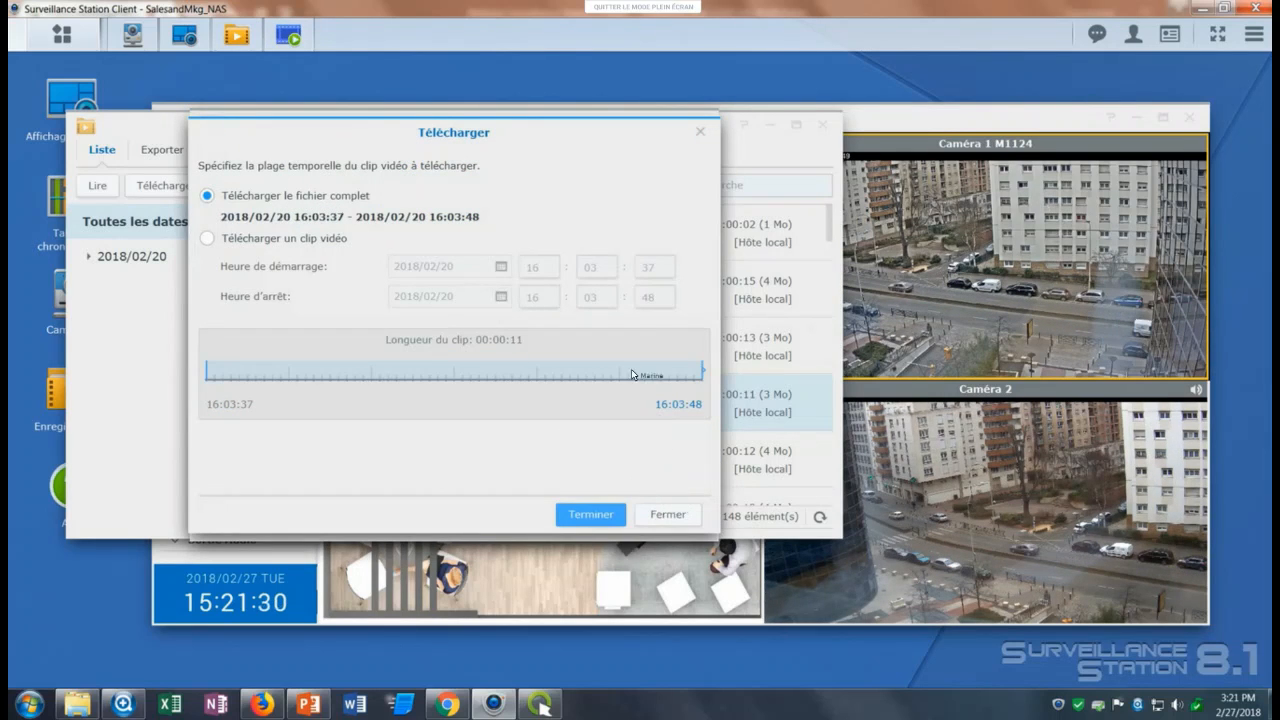
pyautogui.click(700, 131)
pyautogui.click(699, 124)
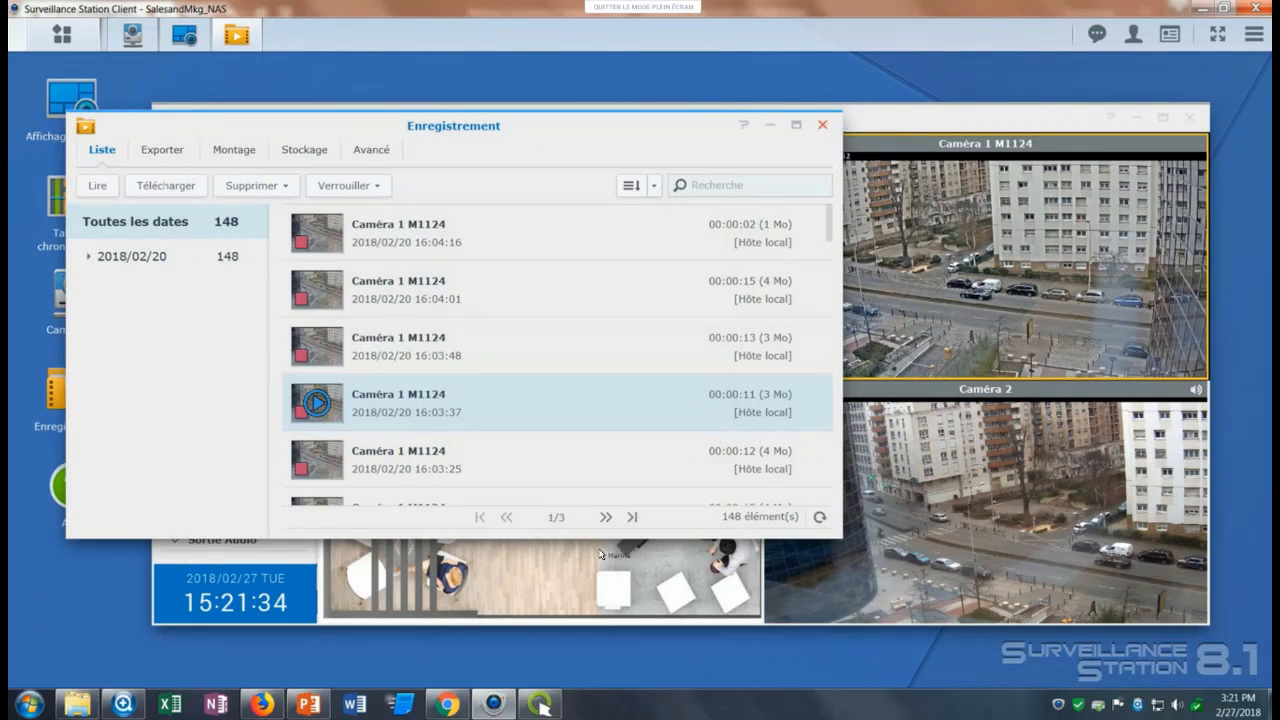
pyautogui.click(821, 124)
# Switch to the PowerPoint presentation, start the slide show from slide 11, Fonctionnalités avancées, and reveal its first item.
pyautogui.hotkey('alt', 'Tab')
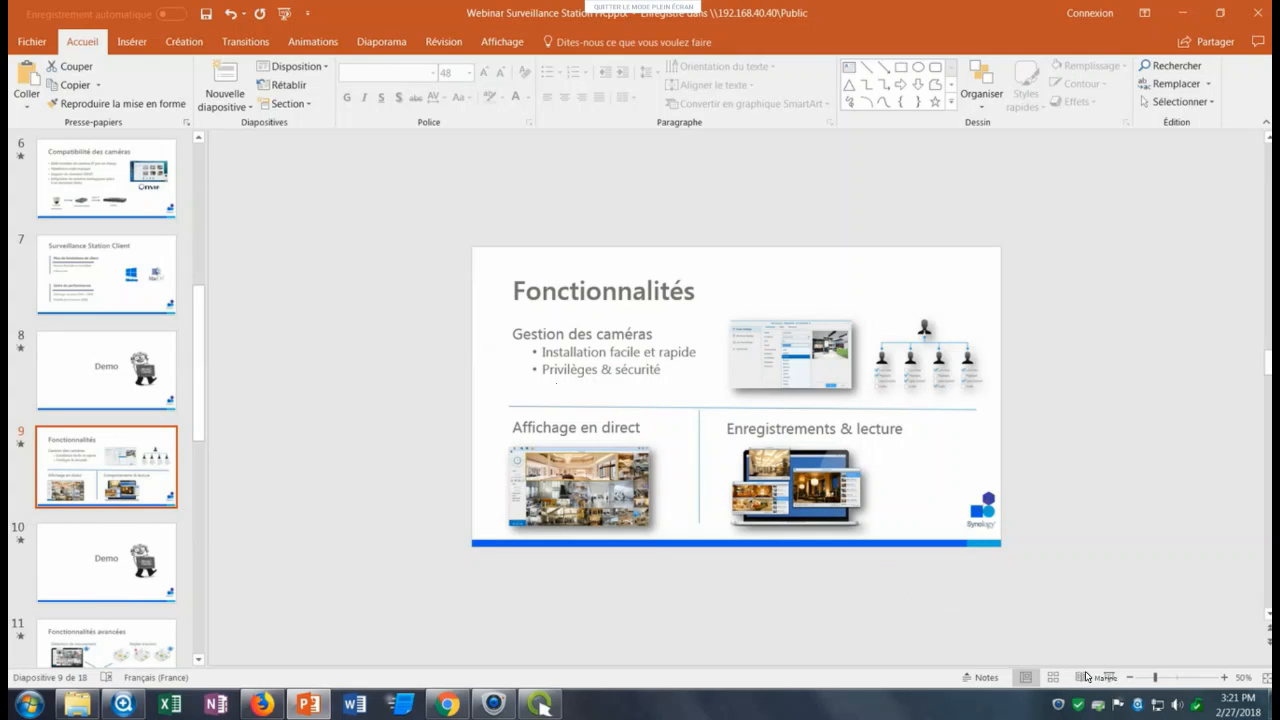
pyautogui.press('Down')
pyautogui.press('Down')
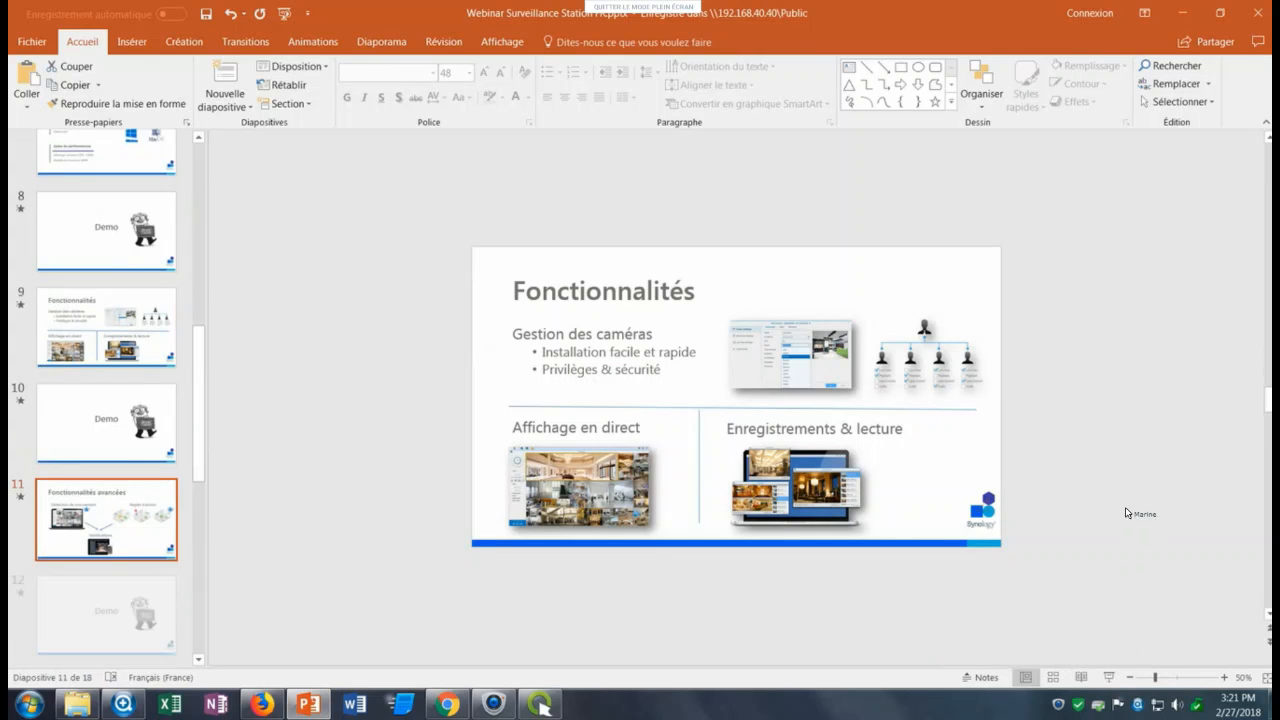
pyautogui.hotkey('shift', 'F5')
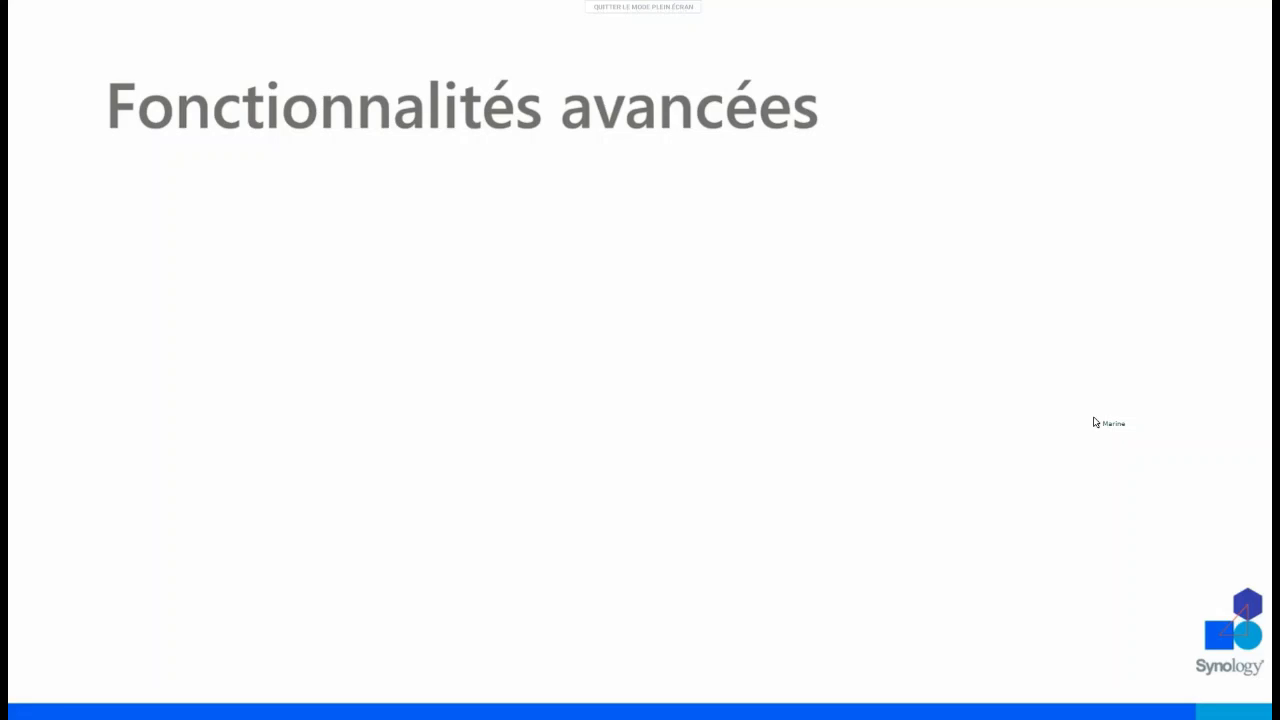
pyautogui.press('Right')
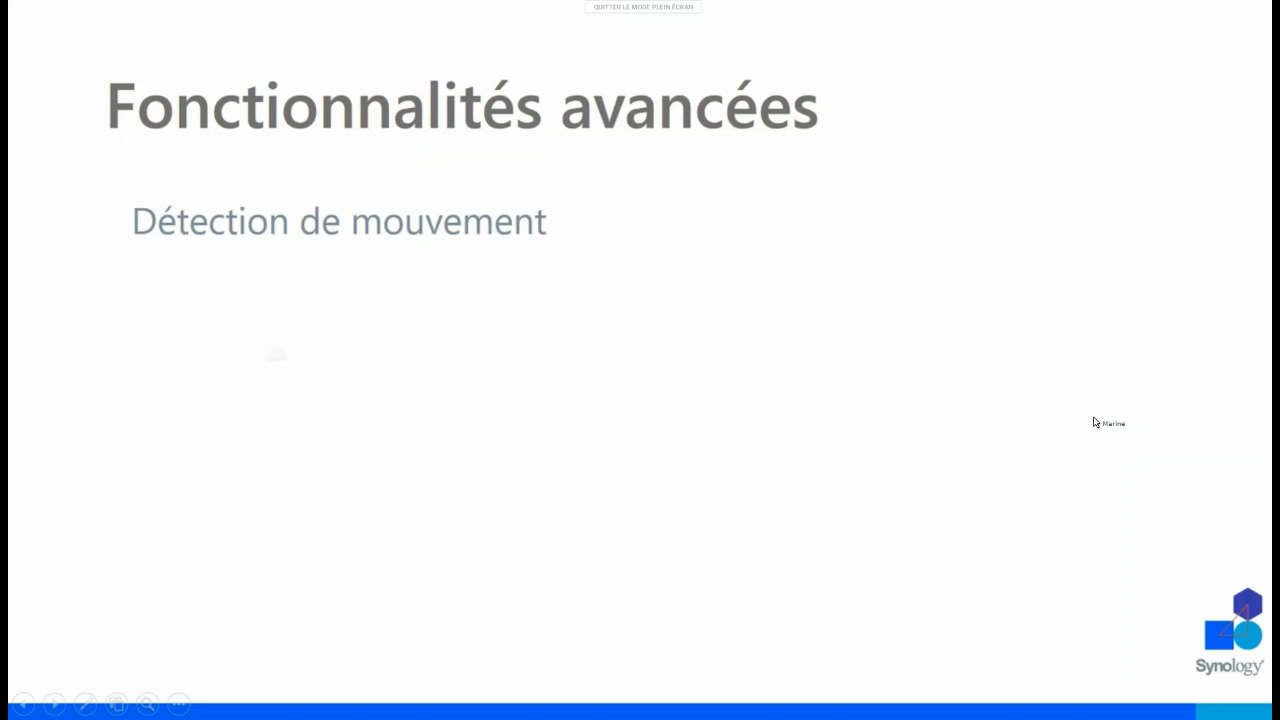
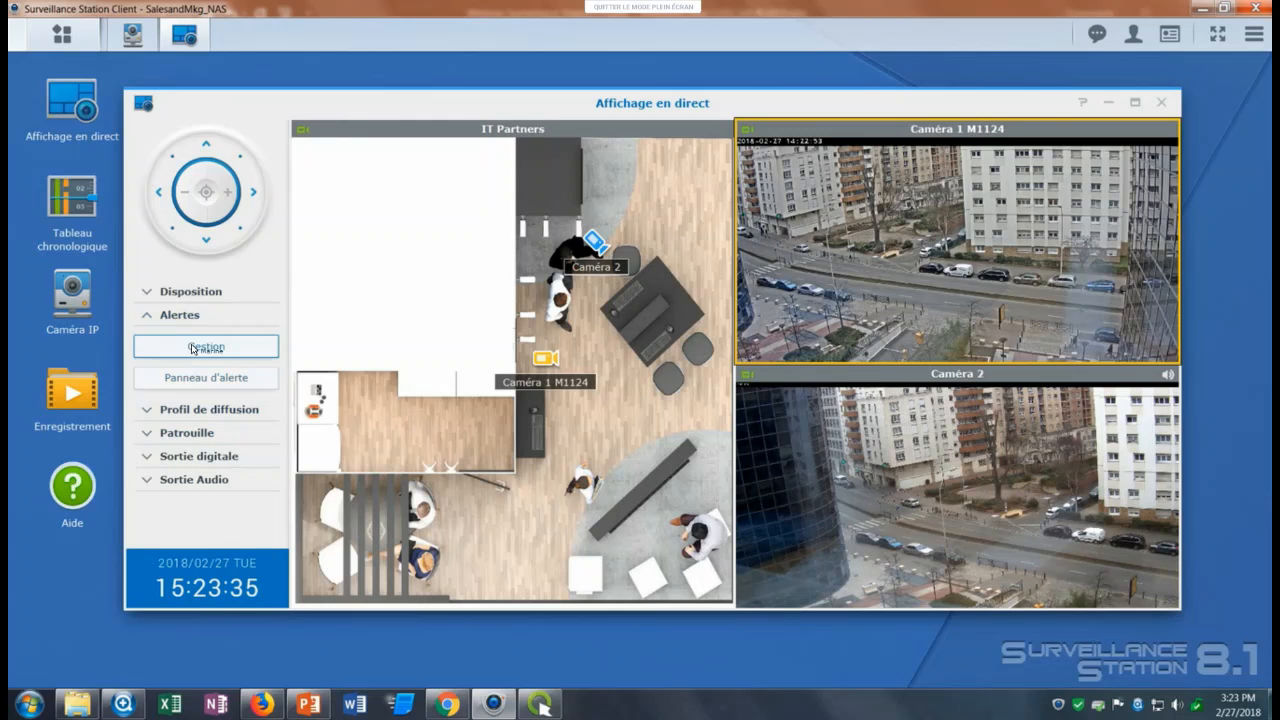
# Enable the Détection de mouvement alert for Caméra 1 M1124 in the Layout2 alert management, save it, and close the dialog.
pyautogui.click(193, 347)
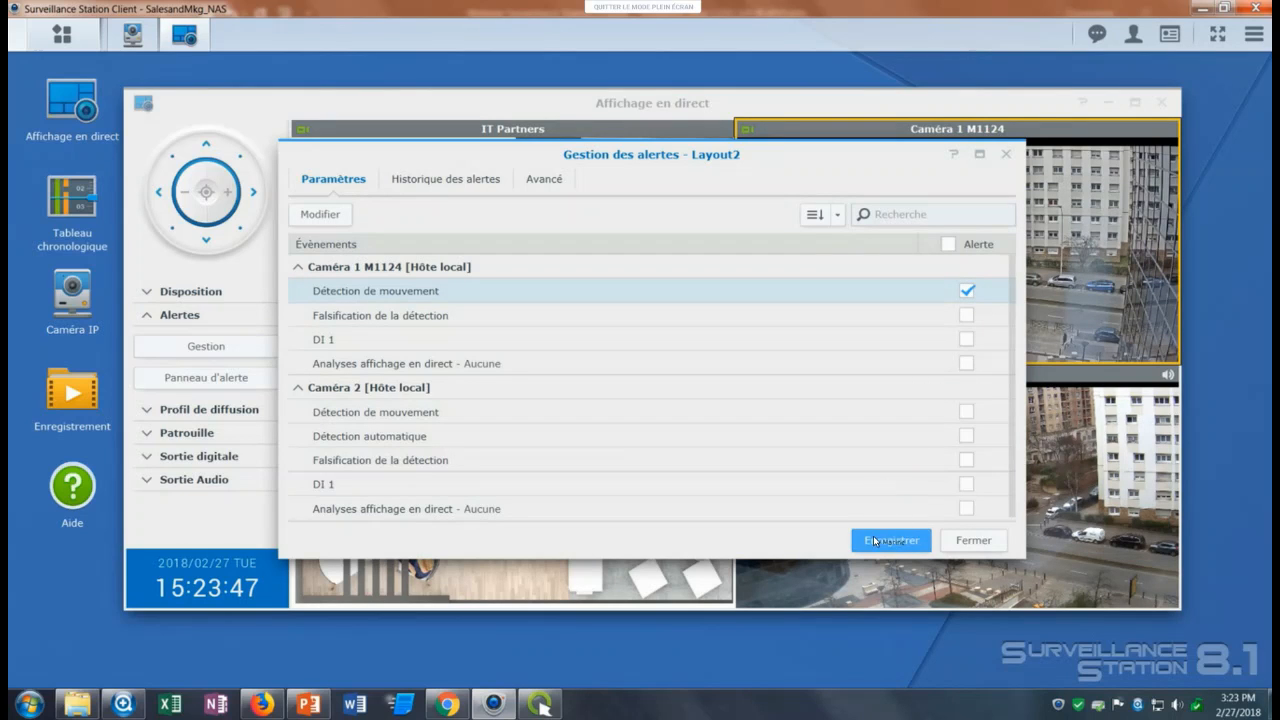
pyautogui.click(876, 541)
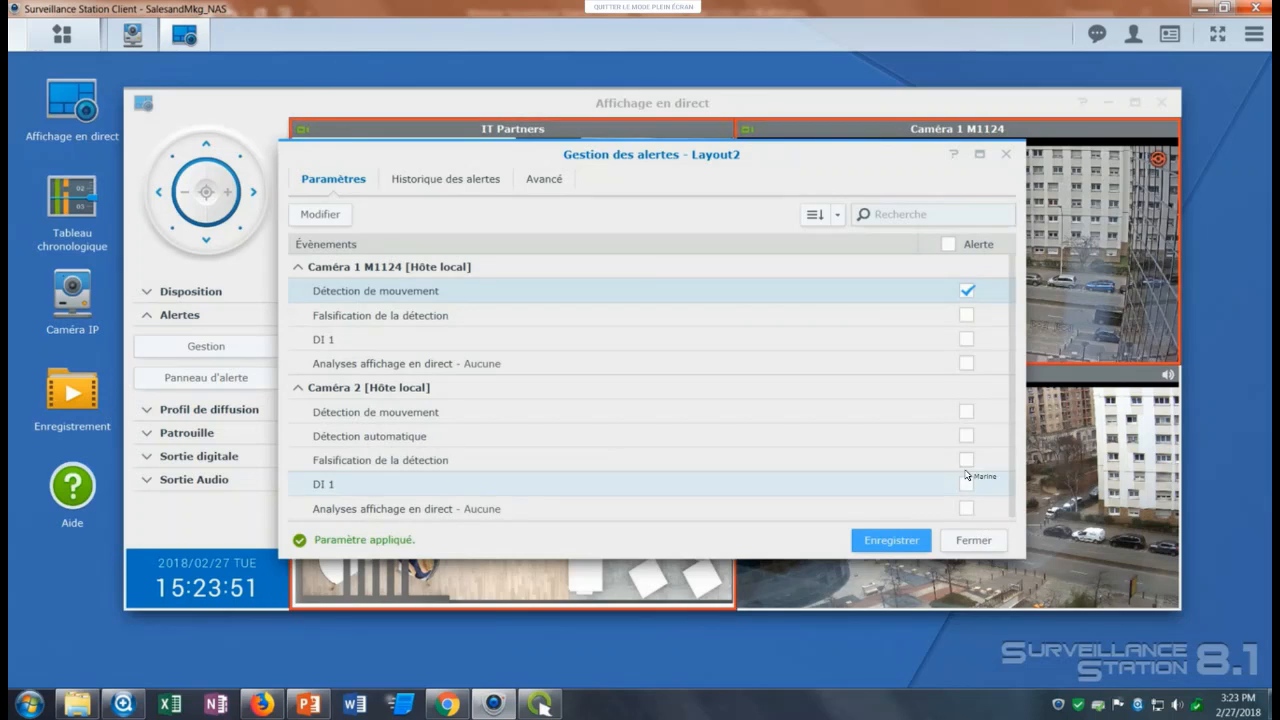
pyautogui.click(973, 540)
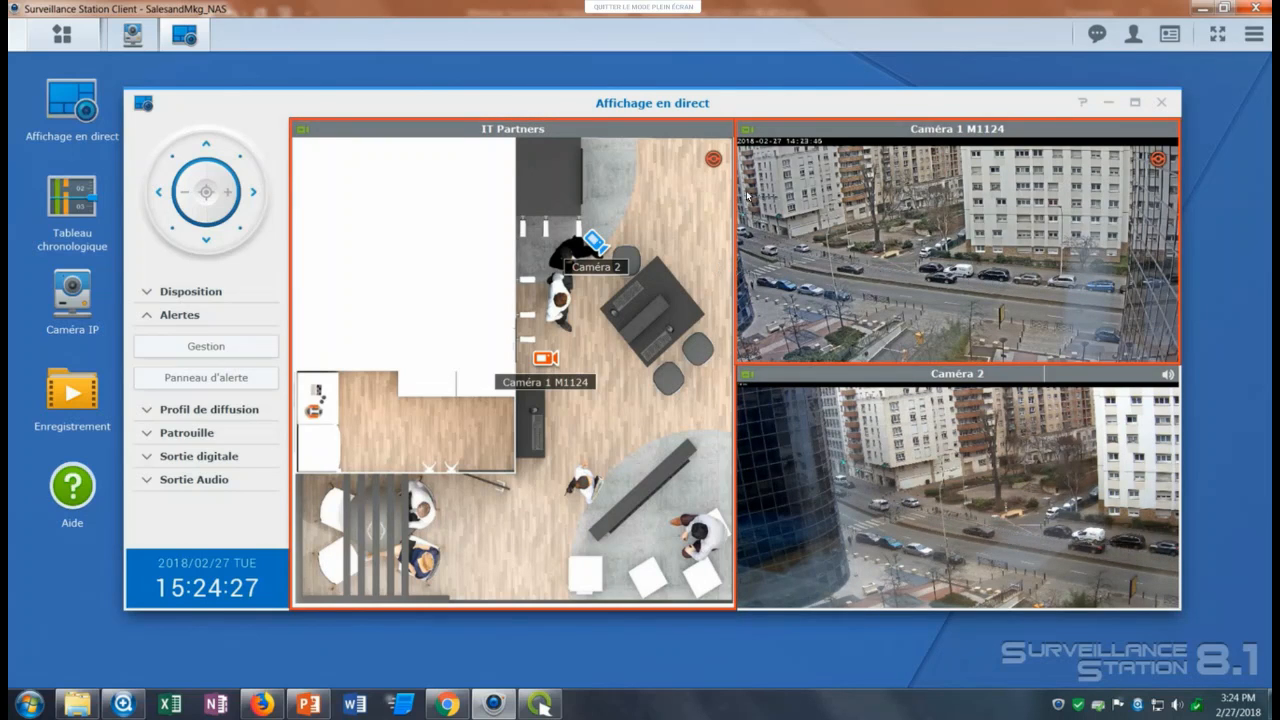
# Acknowledge the motion alert in the Caméra 1 M1124 live view and select the Caméra 2 view.
pyautogui.moveTo(899, 269)
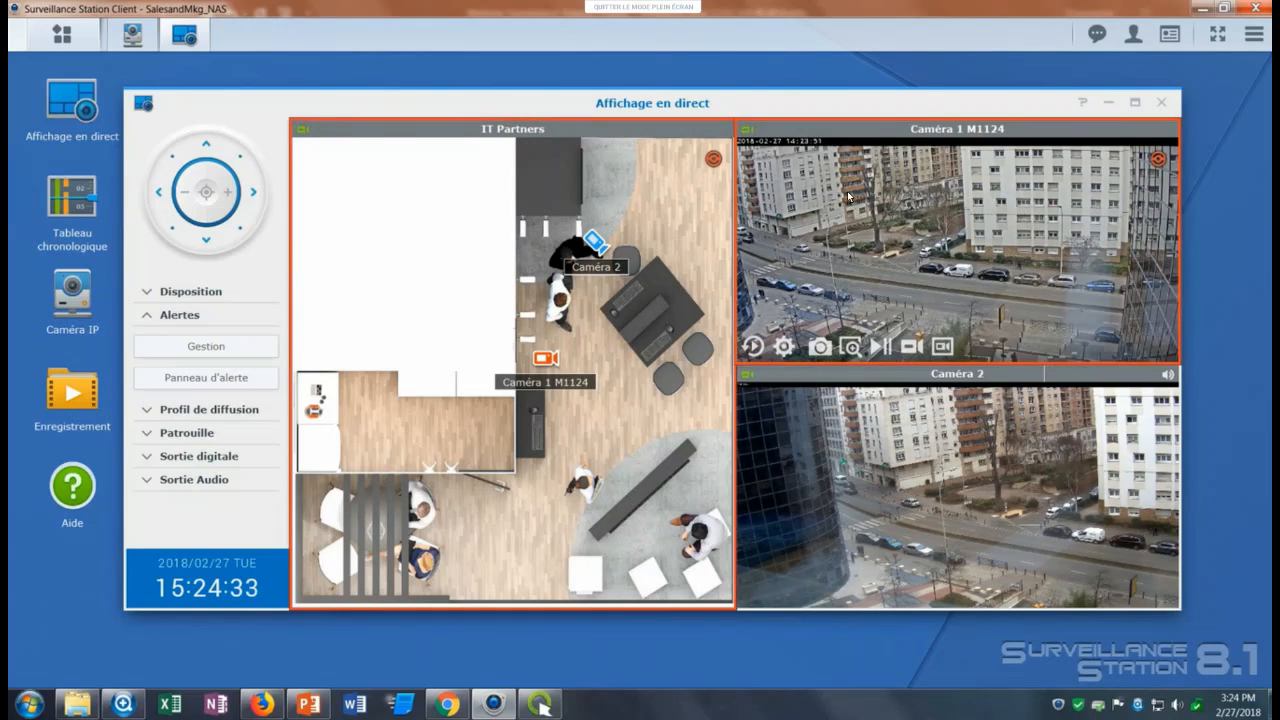
pyautogui.click(865, 322)
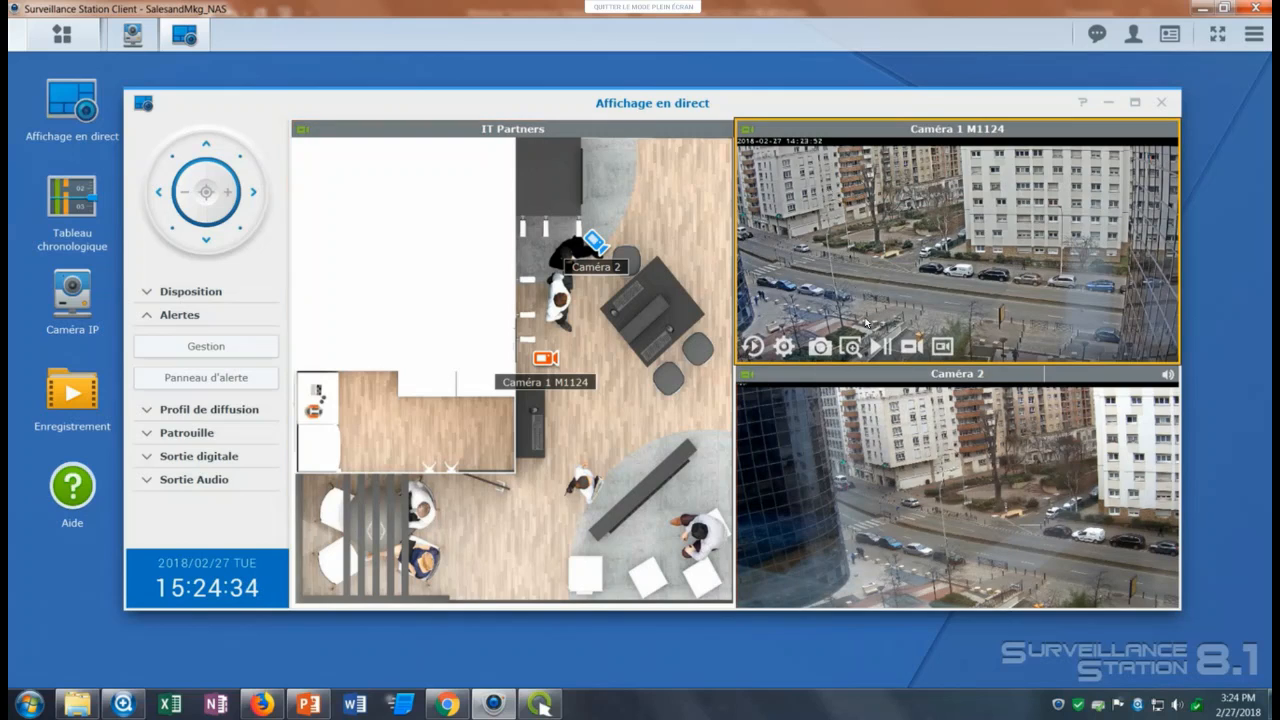
pyautogui.click(935, 382)
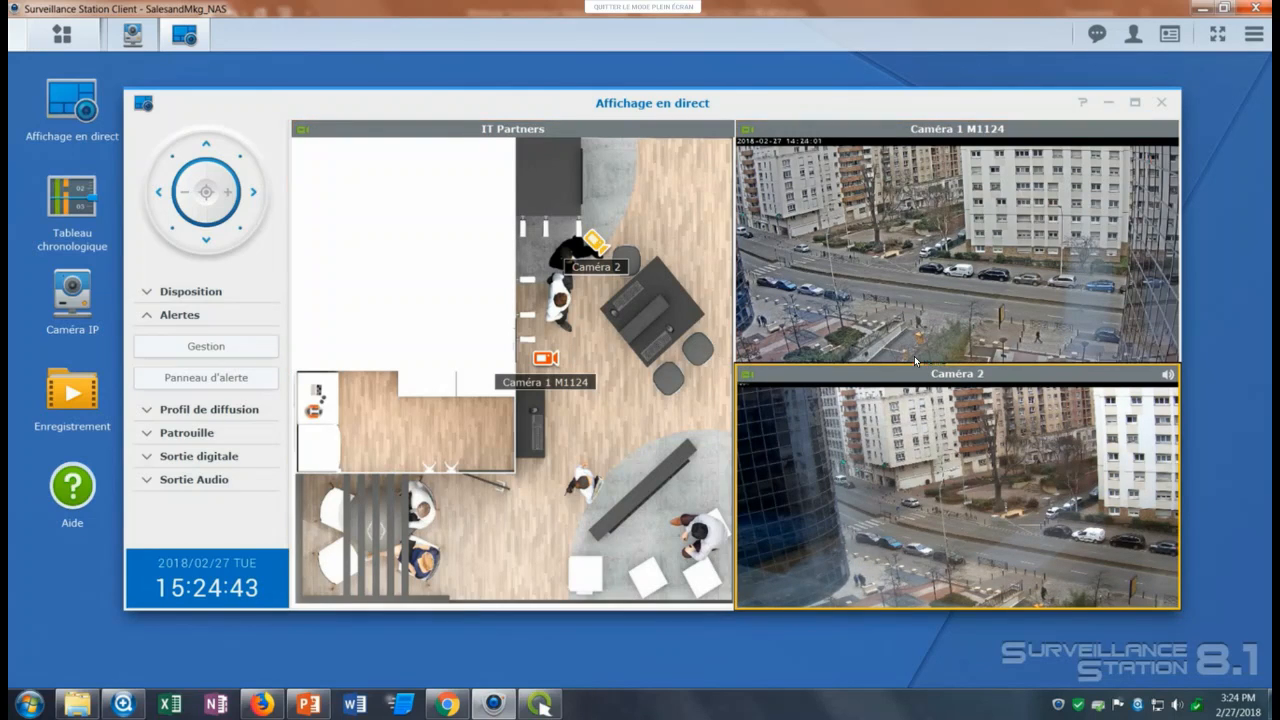
pyautogui.moveTo(1083, 497)
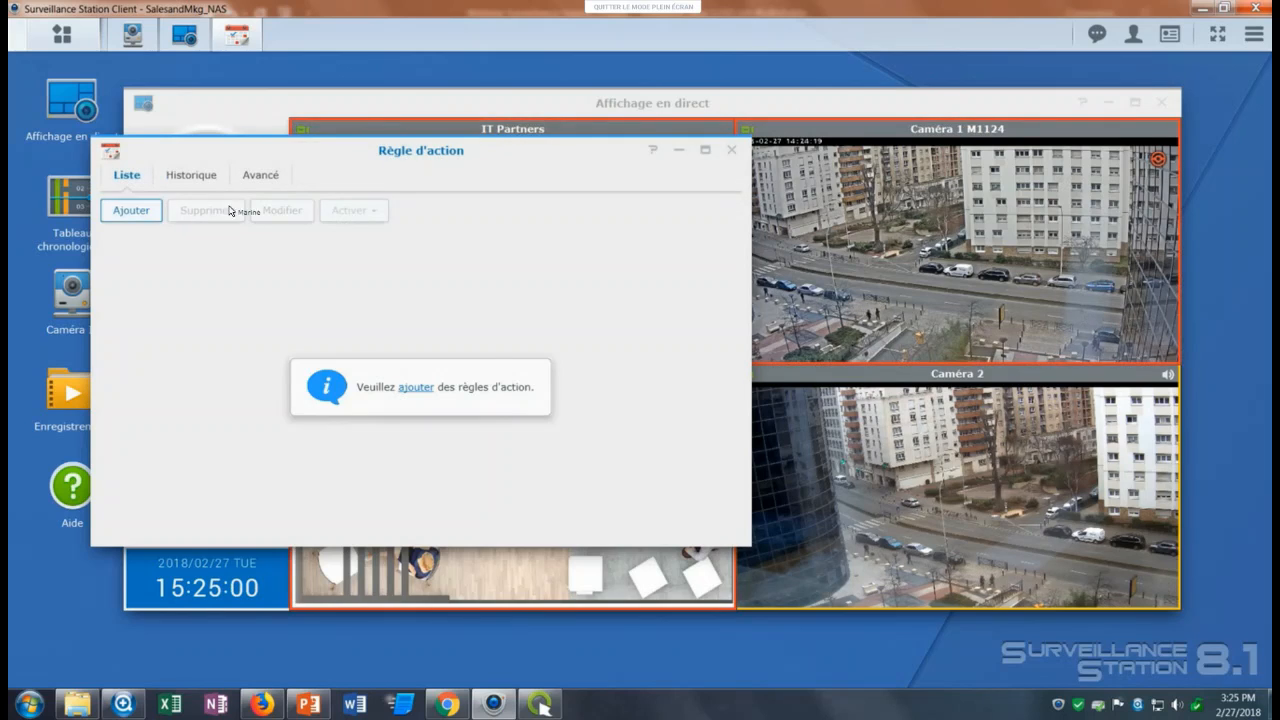
# Start a new action rule named RA1 with rule type Déclenchée and proceed to its event settings.
pyautogui.click(130, 210)
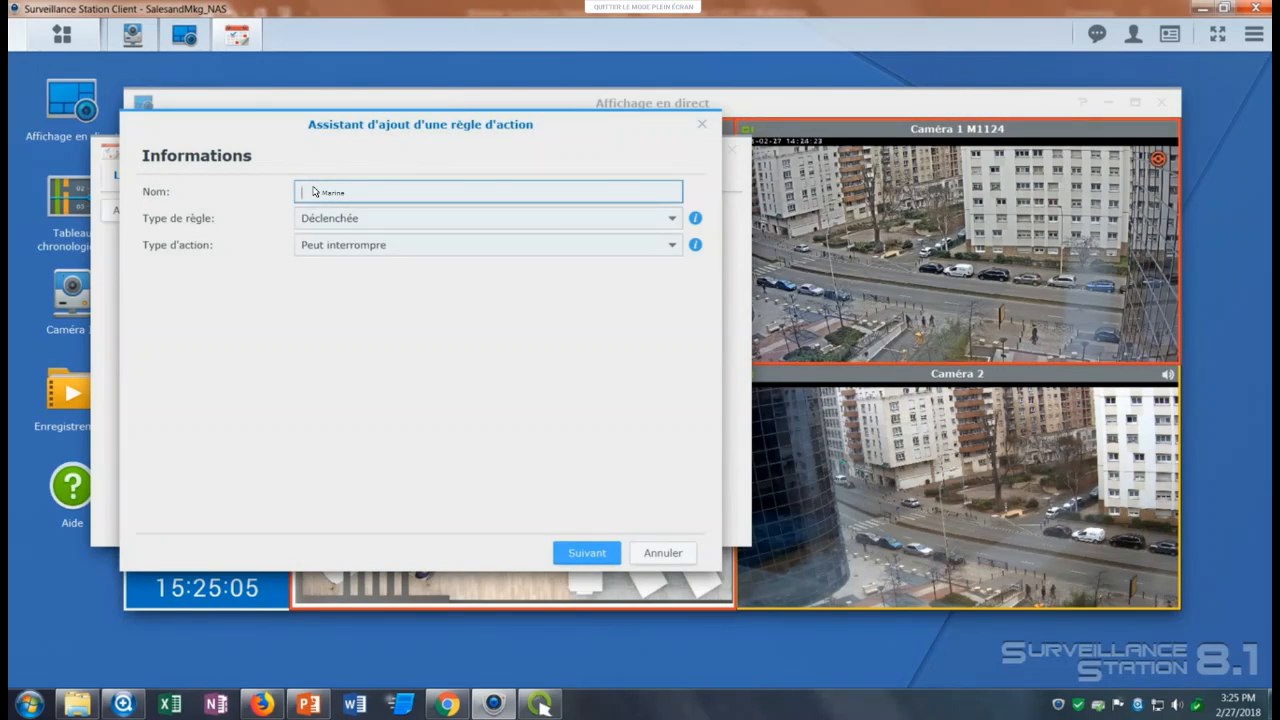
pyautogui.write('RA1')
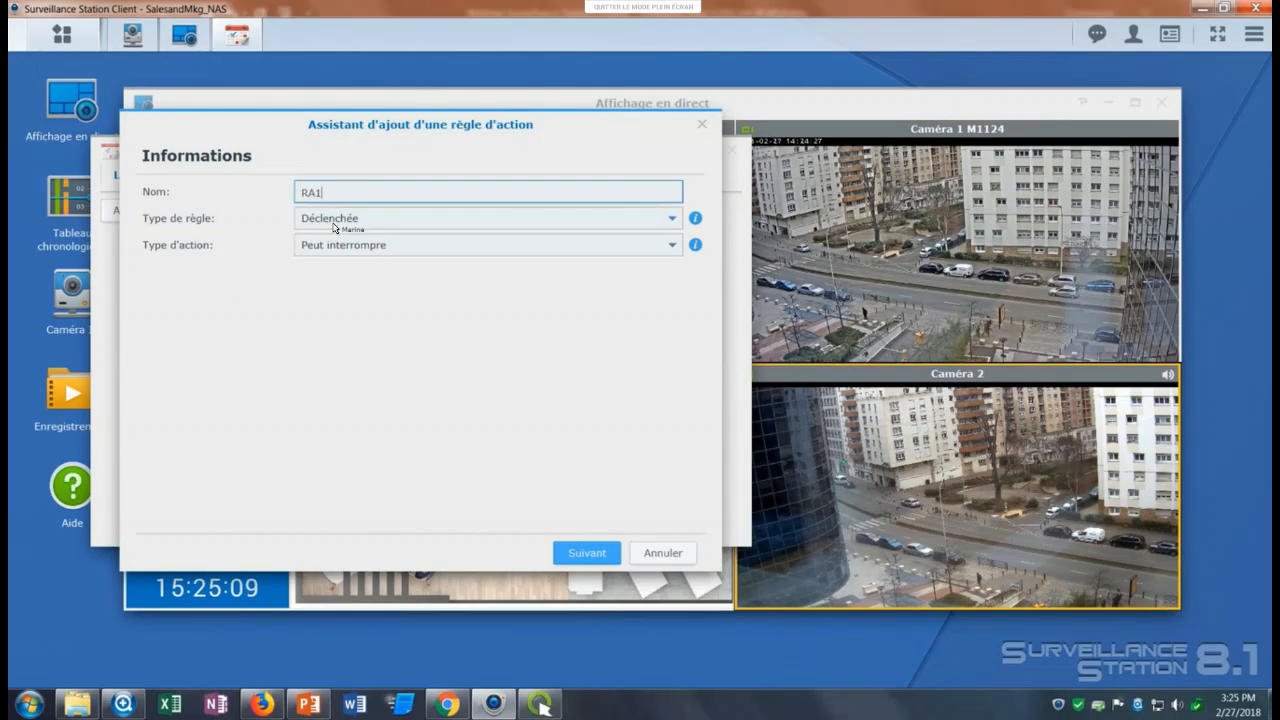
pyautogui.click(336, 220)
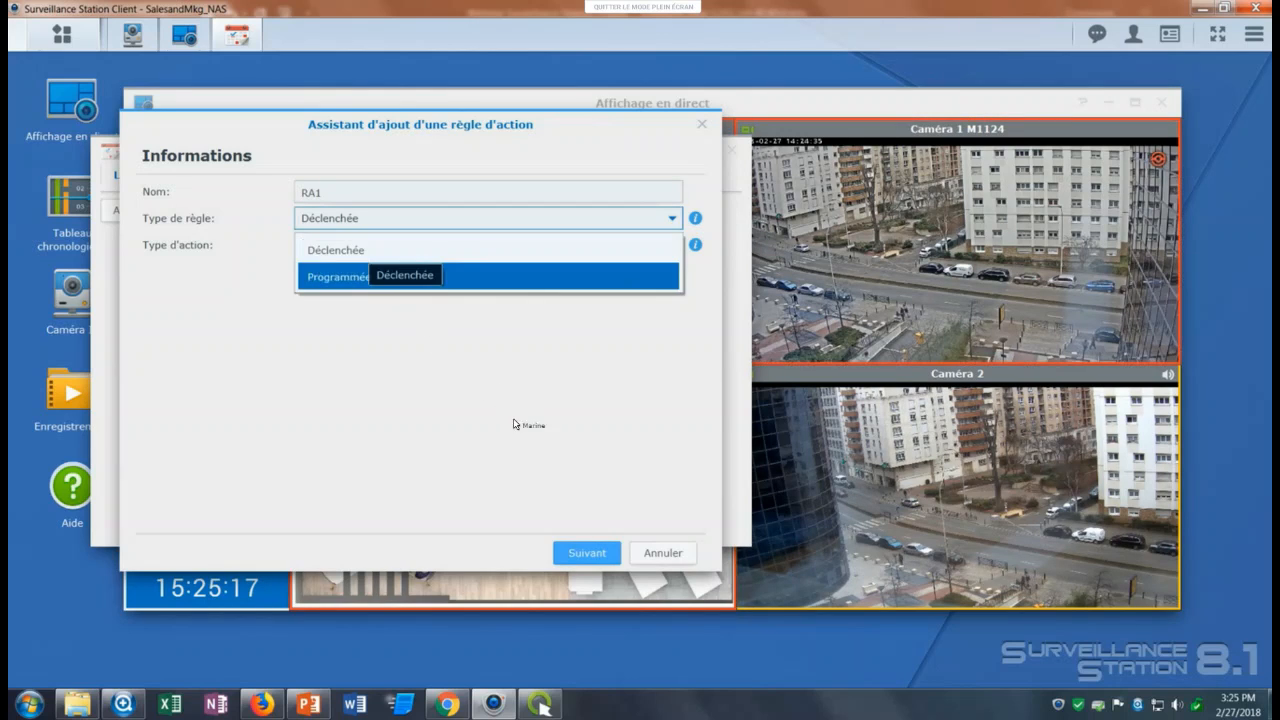
pyautogui.press('Return')
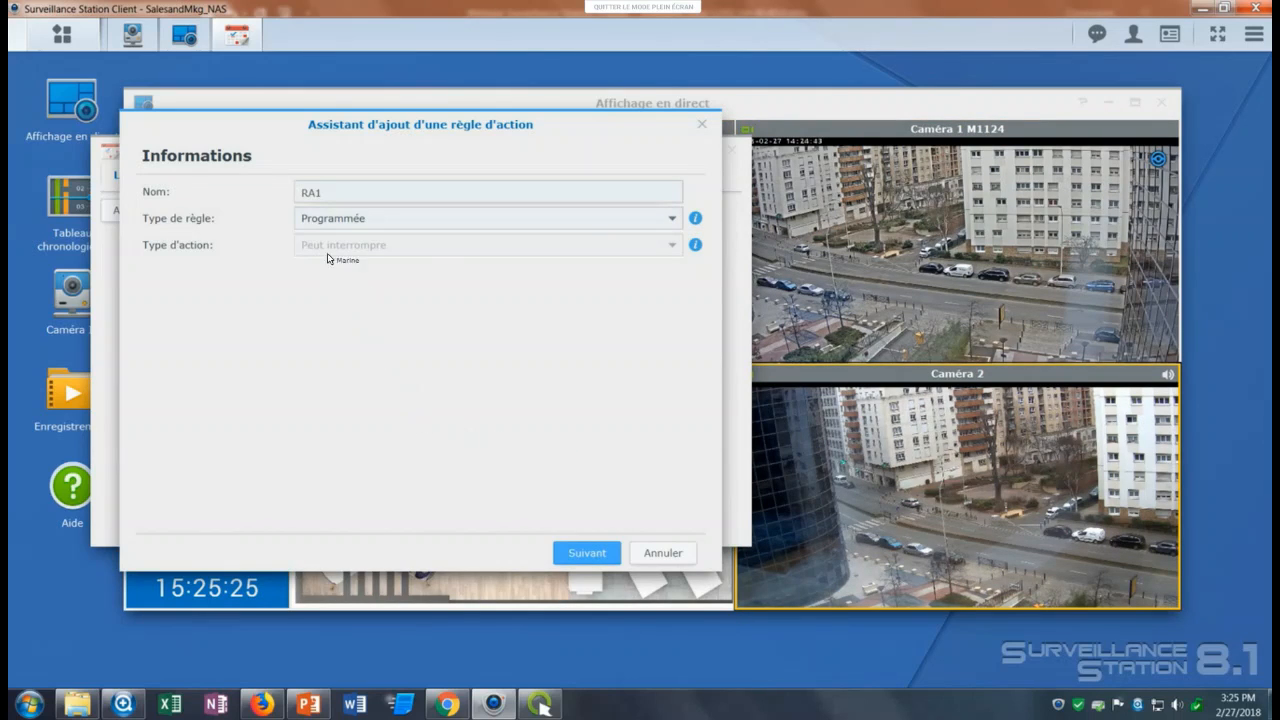
pyautogui.click(318, 218)
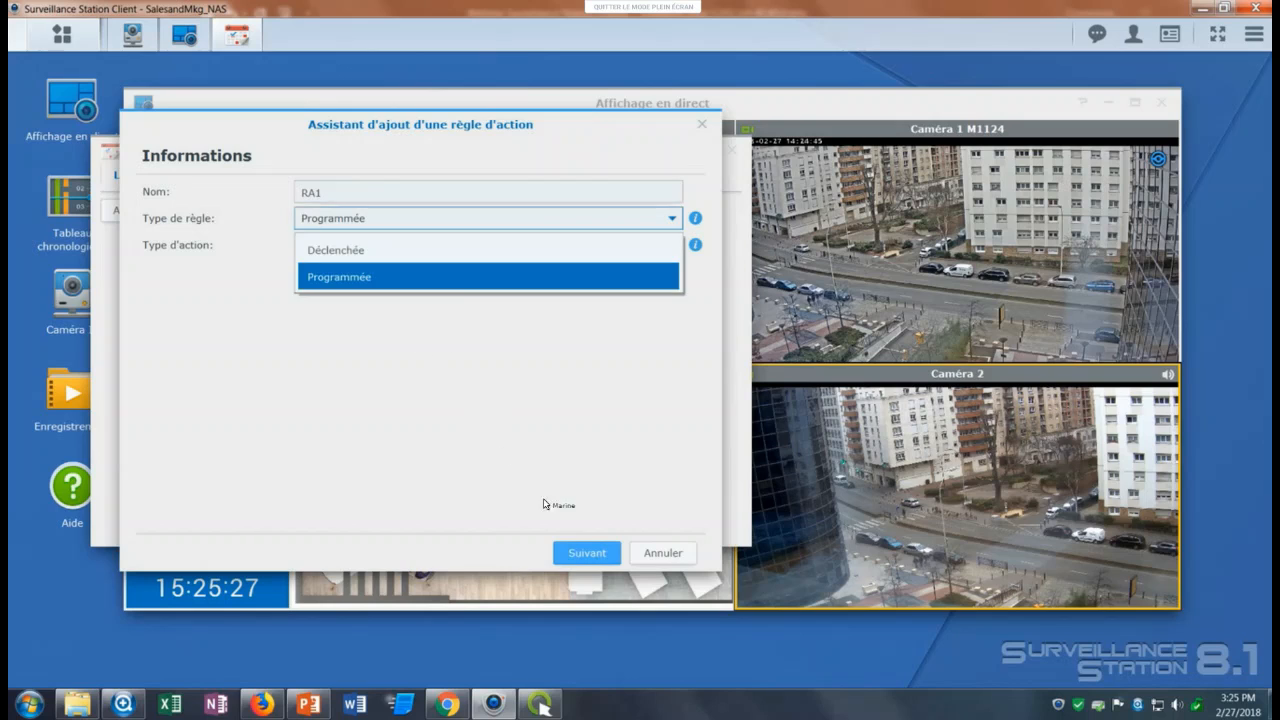
pyautogui.click(336, 250)
pyautogui.click(581, 552)
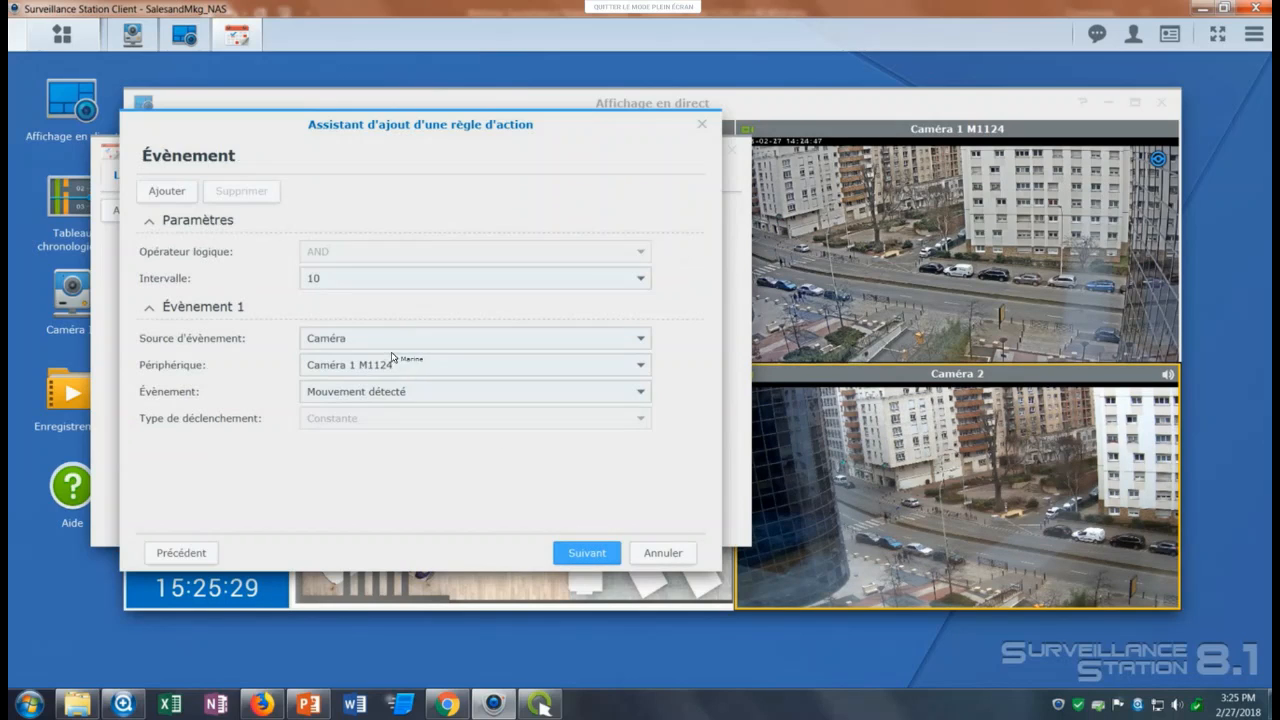
# Define event 1 with source Caméra, device Caméra 1 M1124, event Mouvement détecté and interval 10, and proceed to the actions.
pyautogui.click(388, 362)
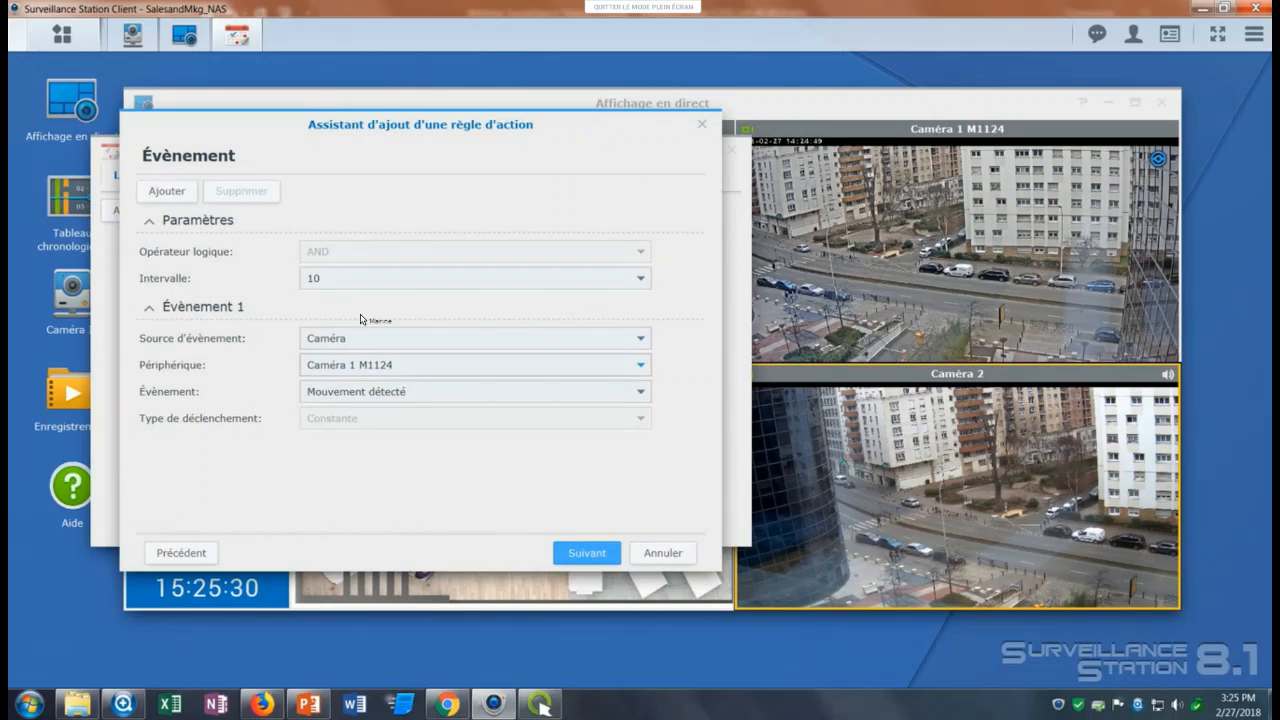
pyautogui.click(320, 280)
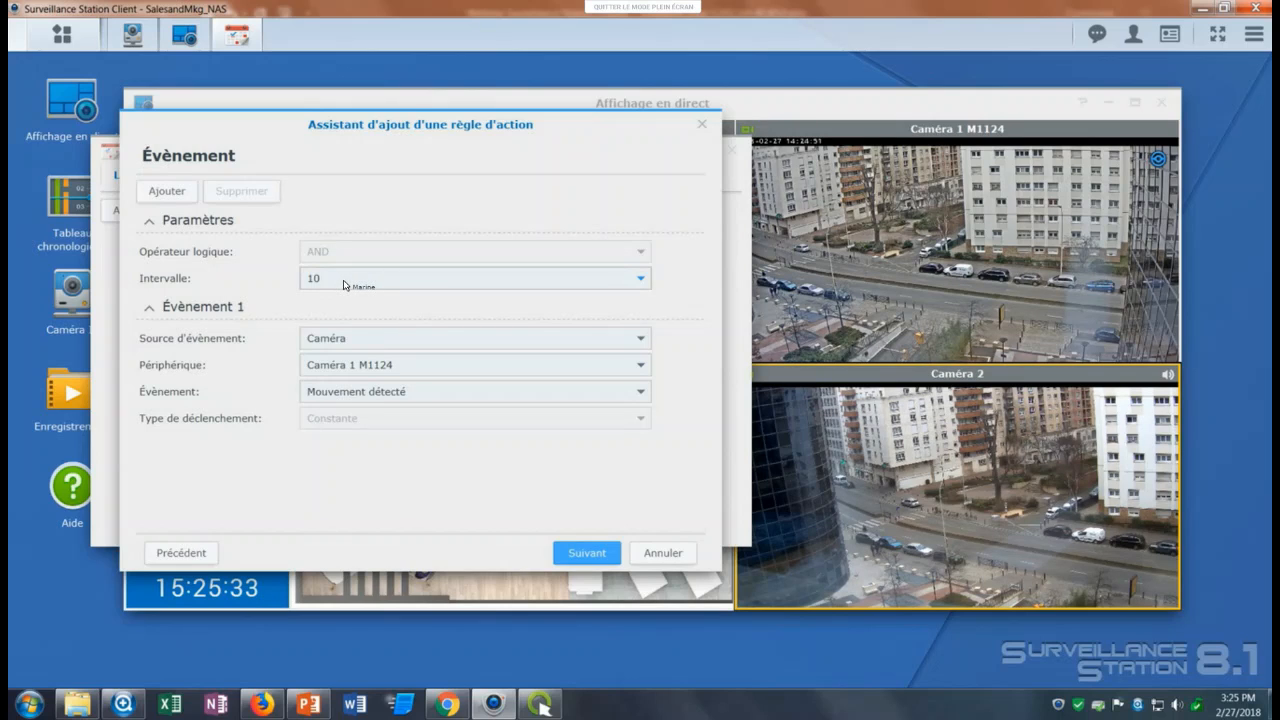
pyautogui.click(380, 342)
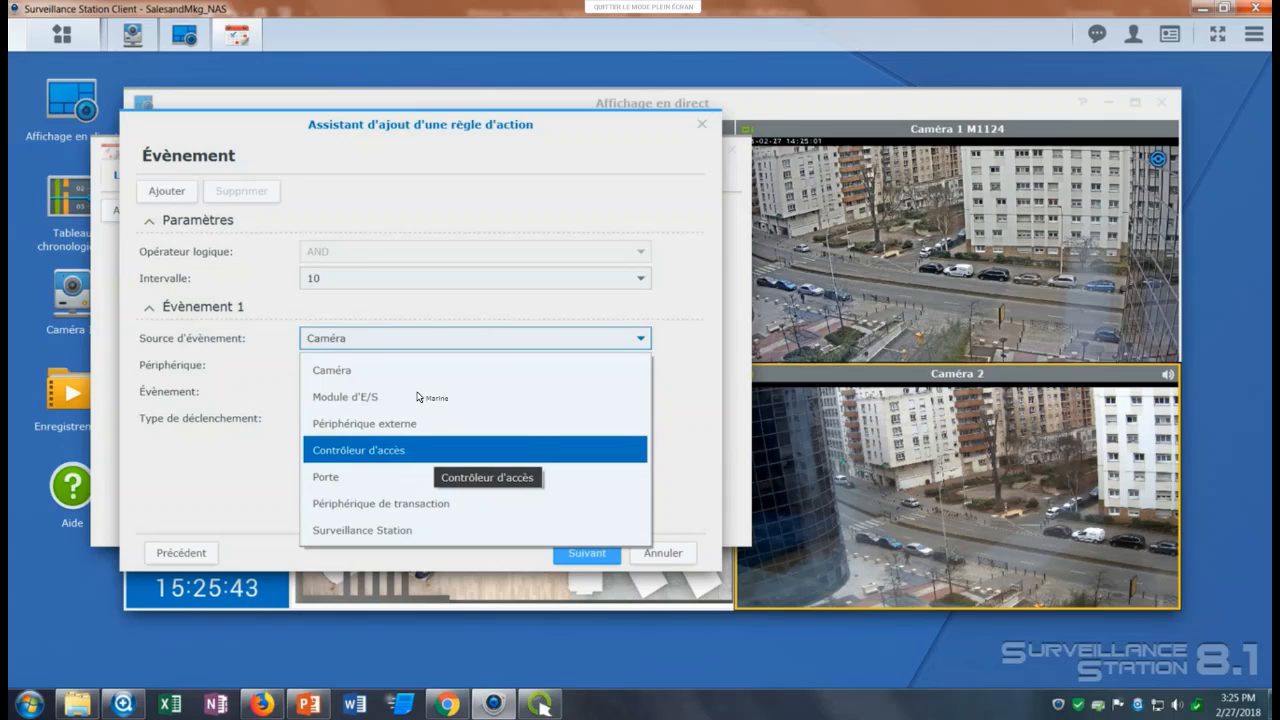
pyautogui.click(356, 372)
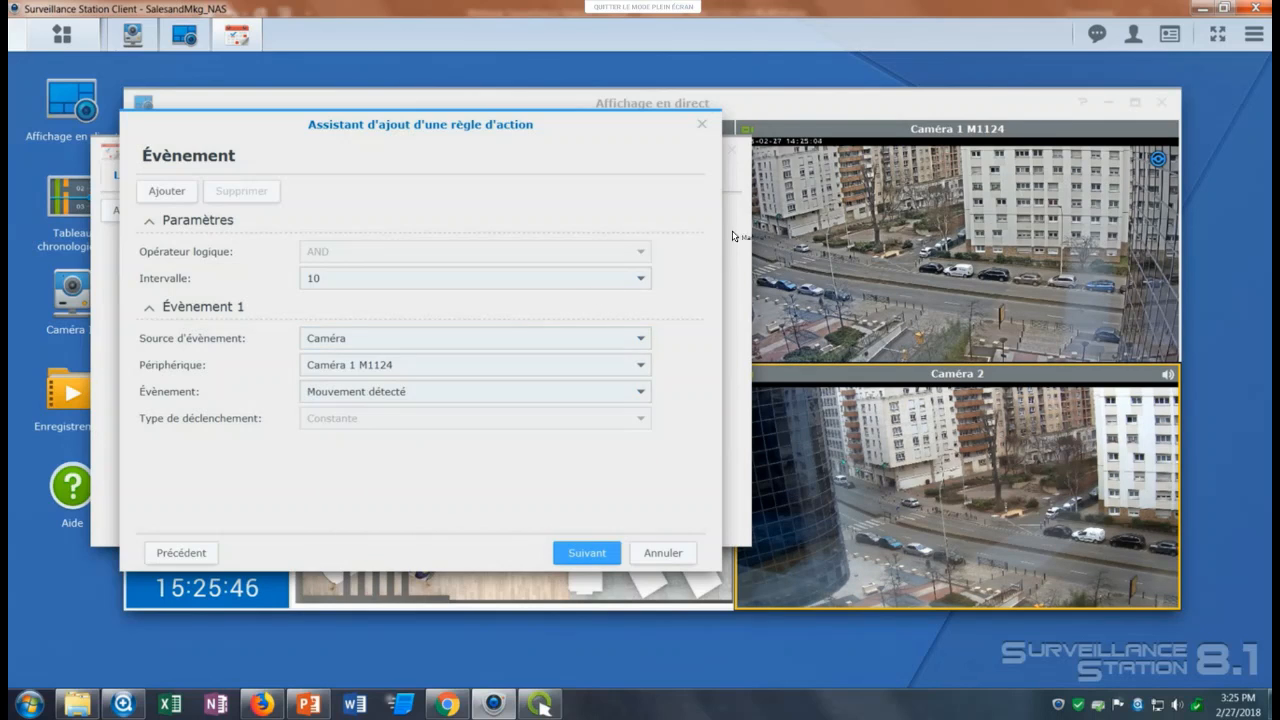
pyautogui.click(378, 365)
pyautogui.click(366, 392)
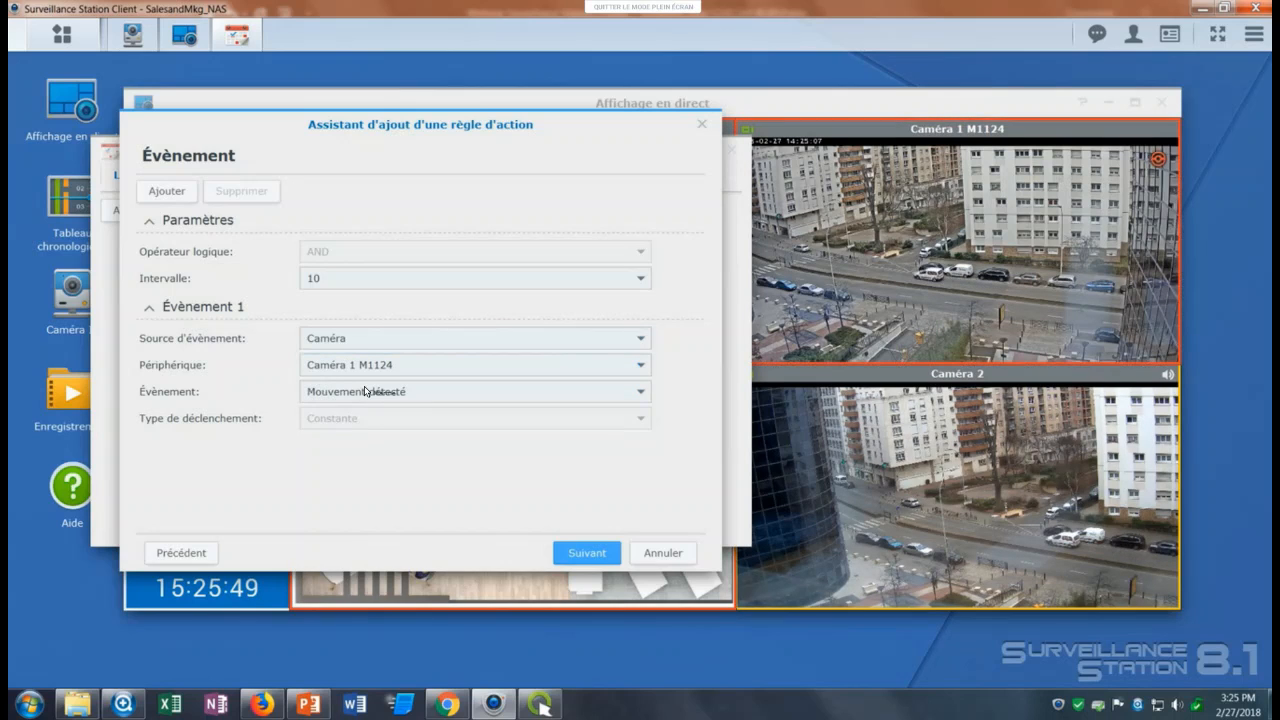
pyautogui.click(373, 396)
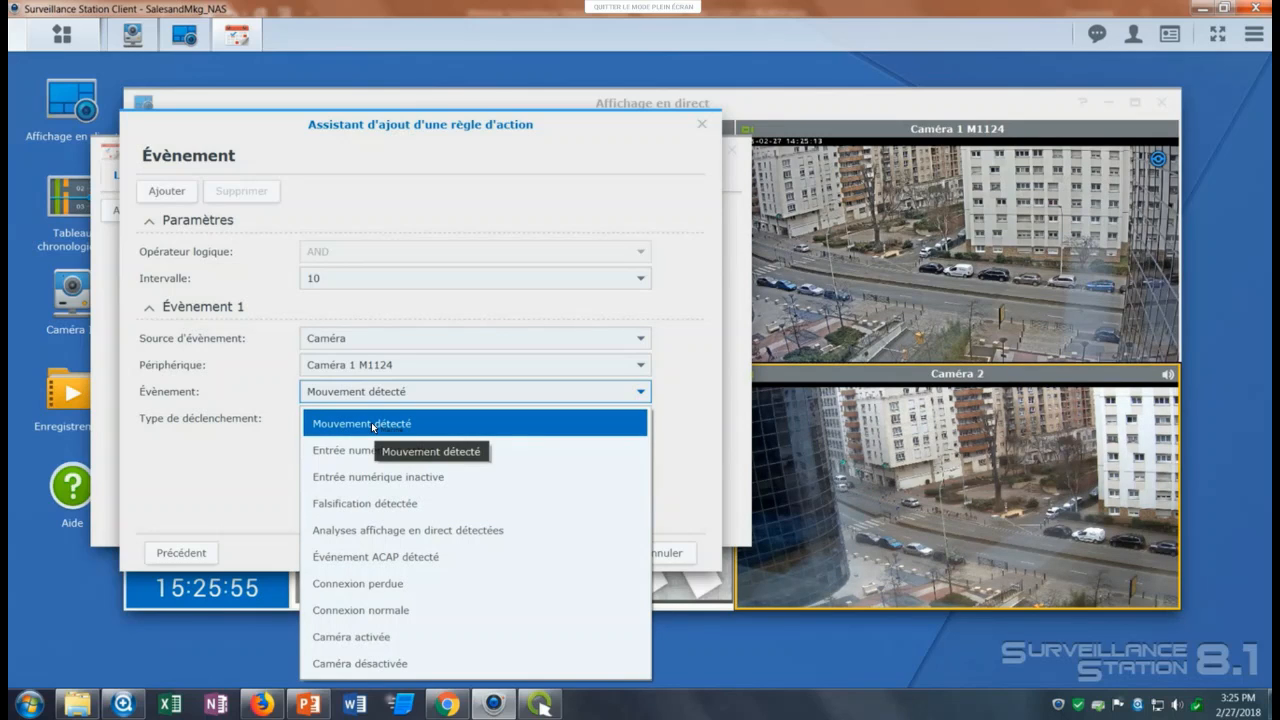
pyautogui.click(422, 450)
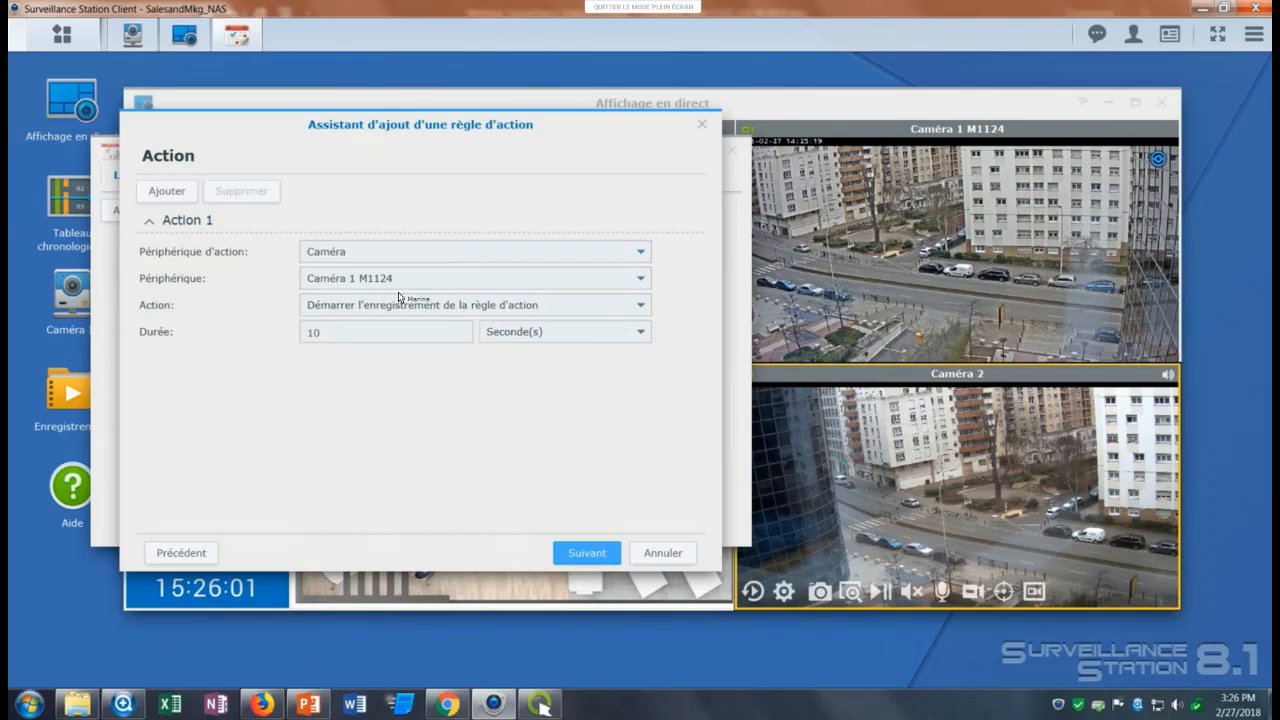
# Define action 1 as Démarrer l'enregistrement de la règle d'action on Caméra 2 with a duration of 10 seconds.
pyautogui.click(355, 278)
pyautogui.click(360, 333)
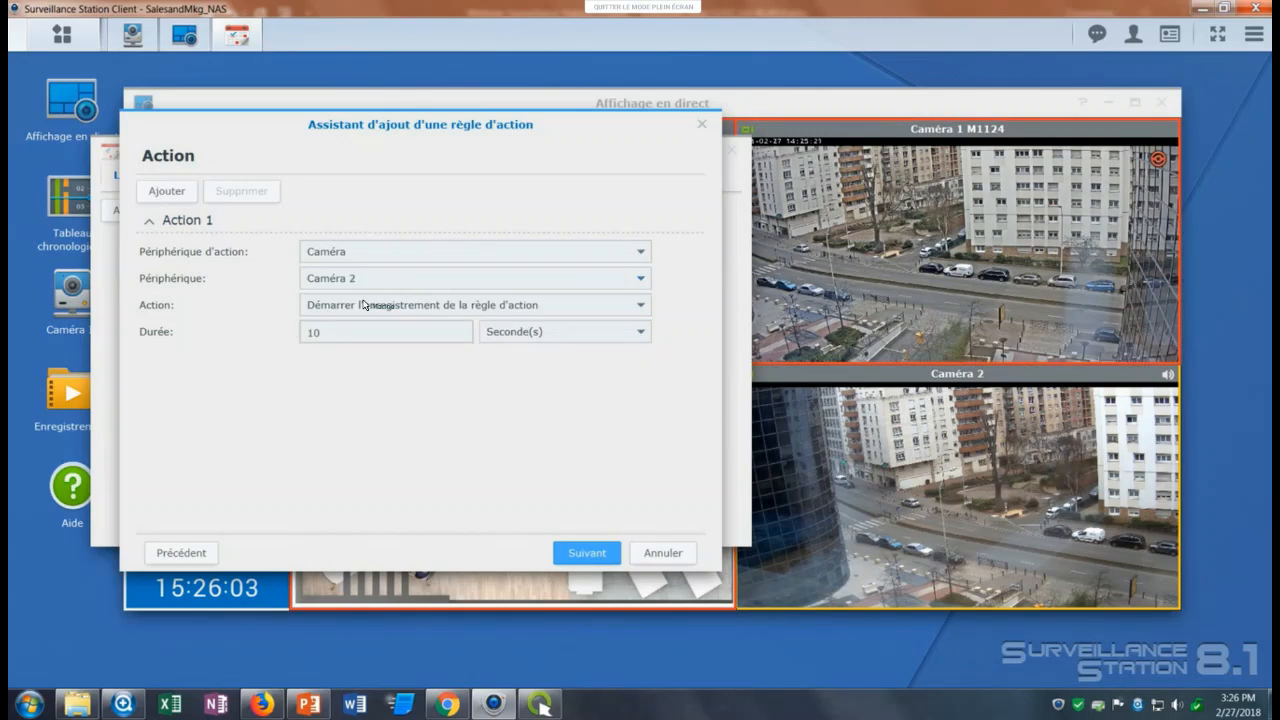
pyautogui.click(366, 307)
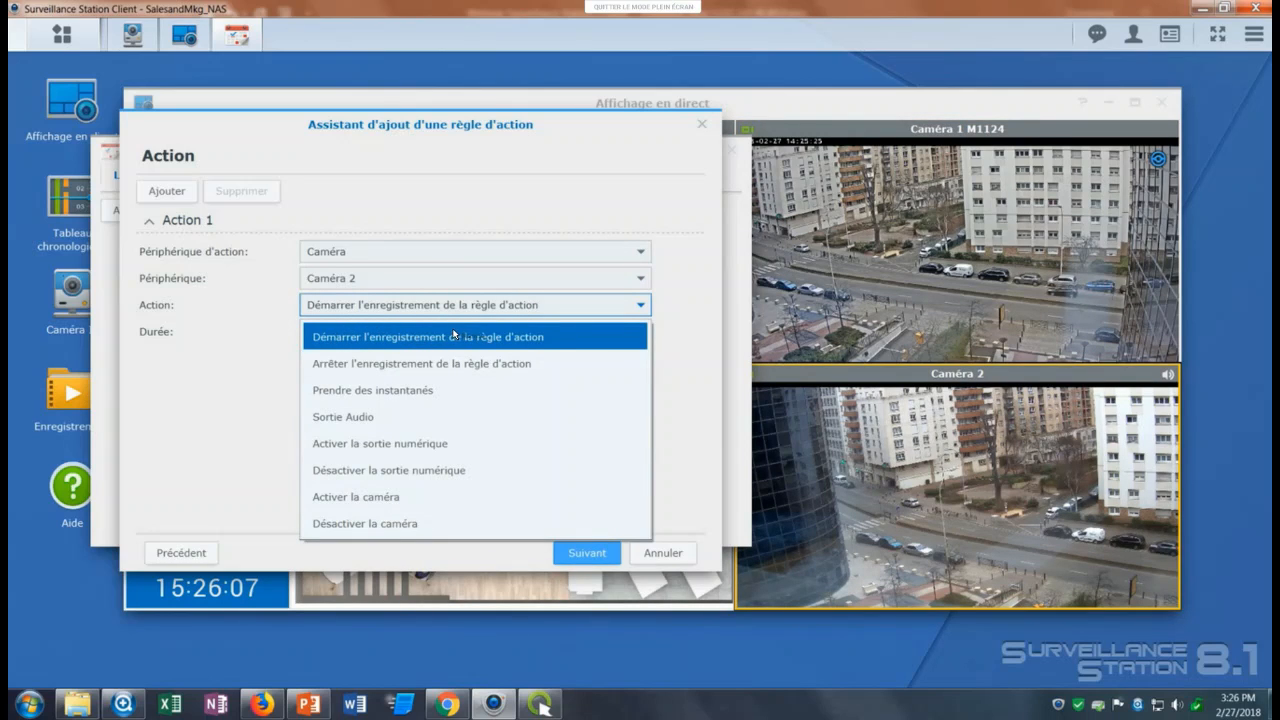
pyautogui.click(376, 337)
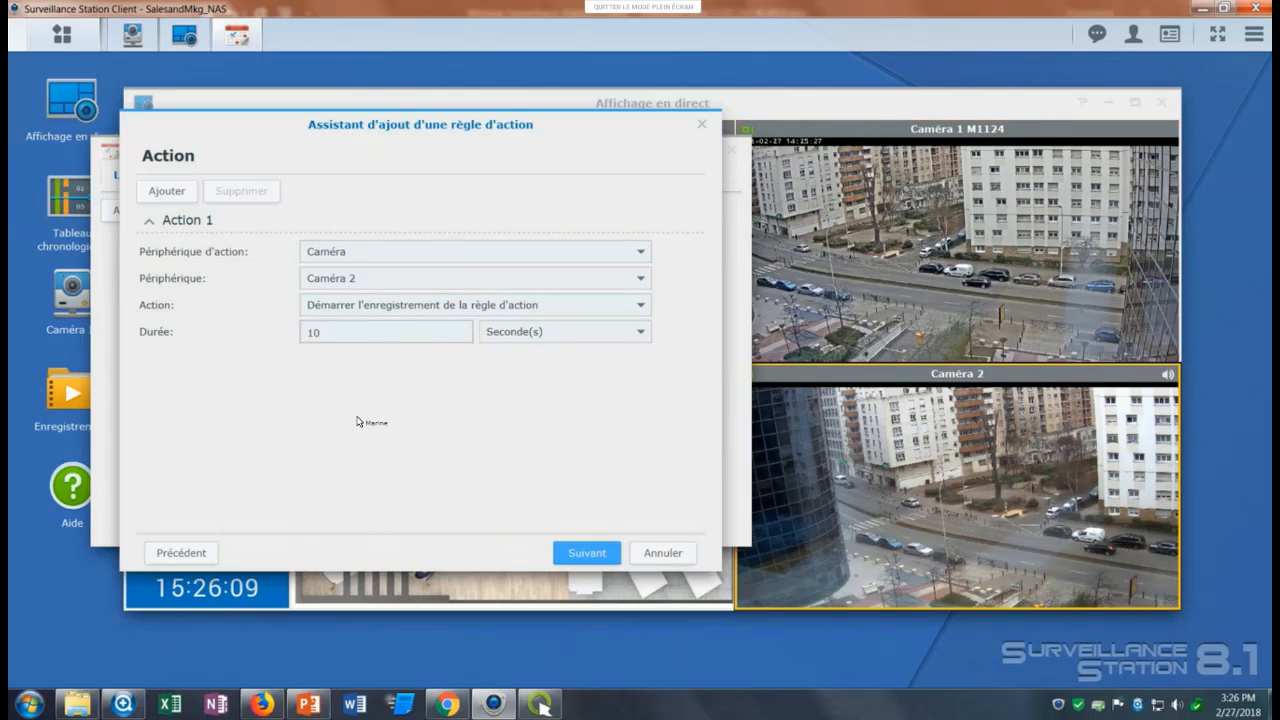
pyautogui.click(352, 333)
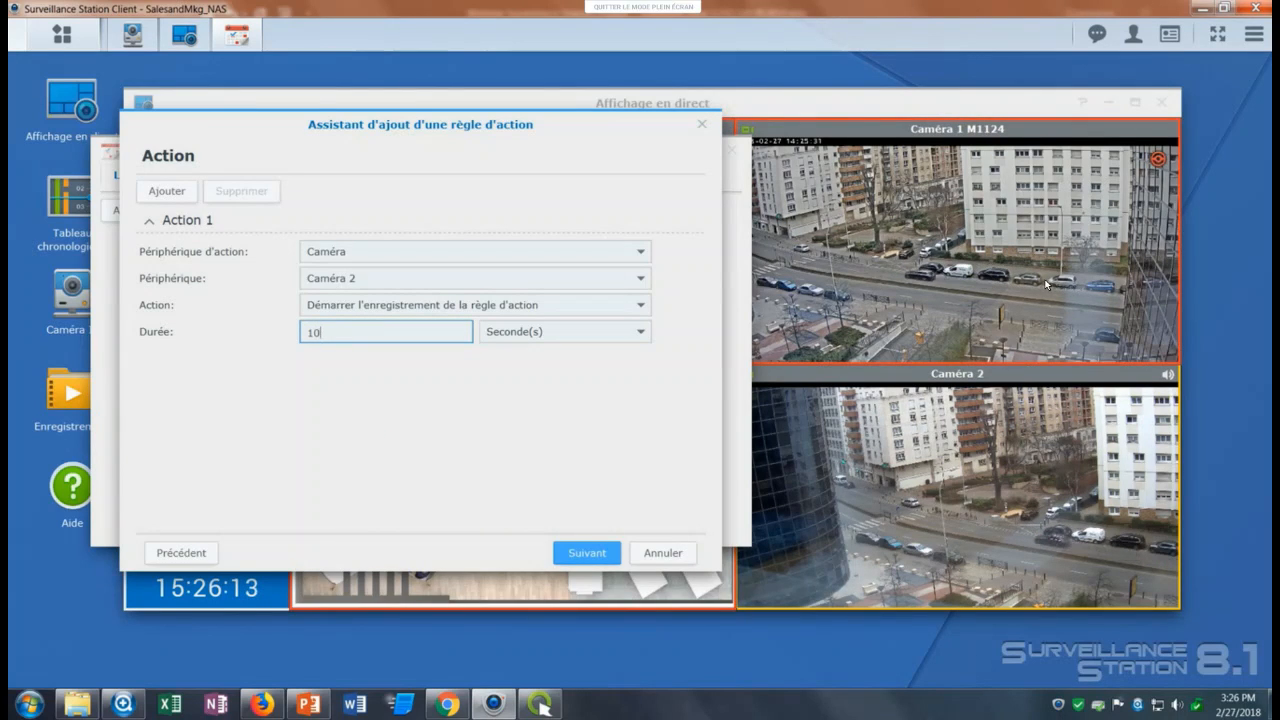
pyautogui.moveTo(957, 518)
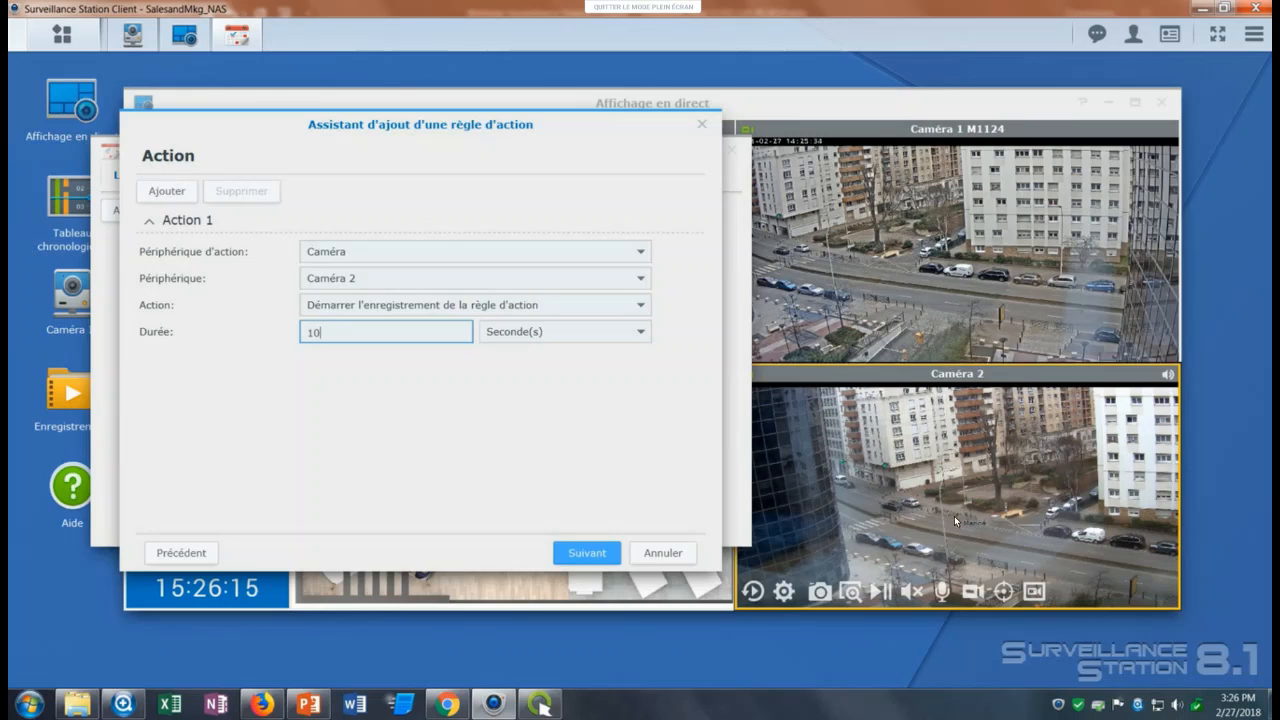
# Add a second action to the rule that makes Caméra 2 take snapshots (Prendre des instantanés).
pyautogui.click(157, 192)
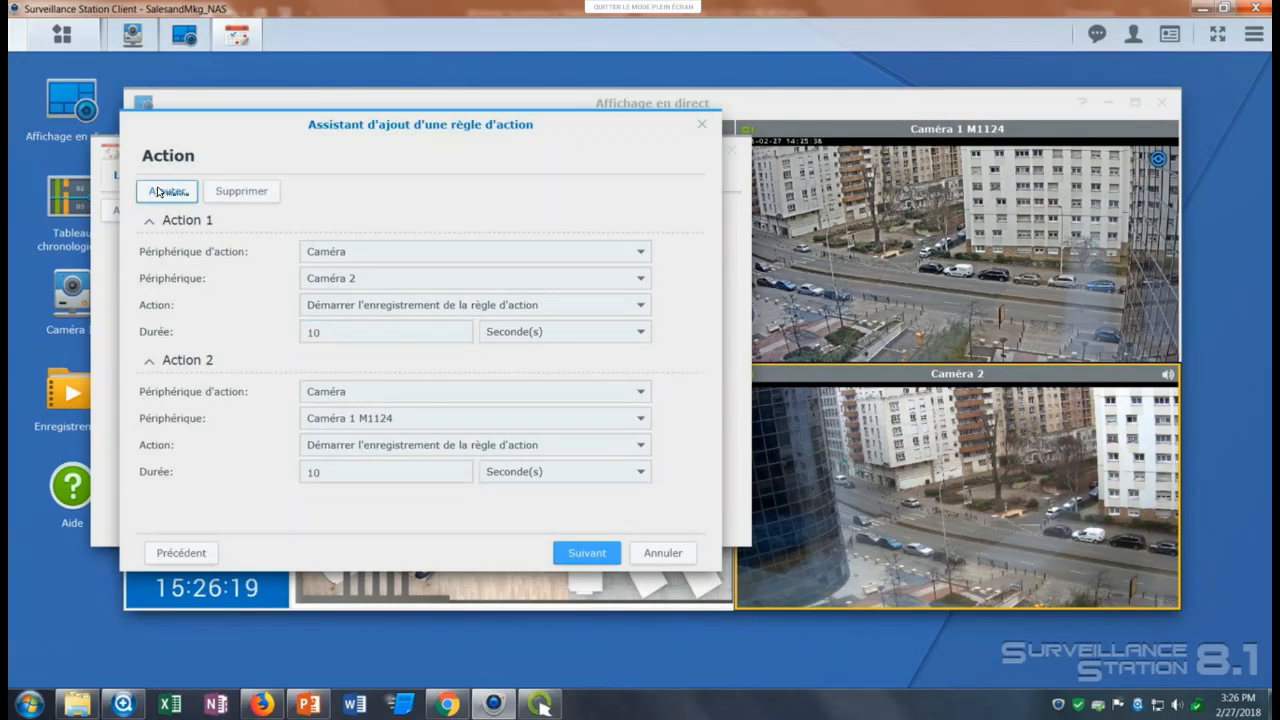
pyautogui.click(386, 420)
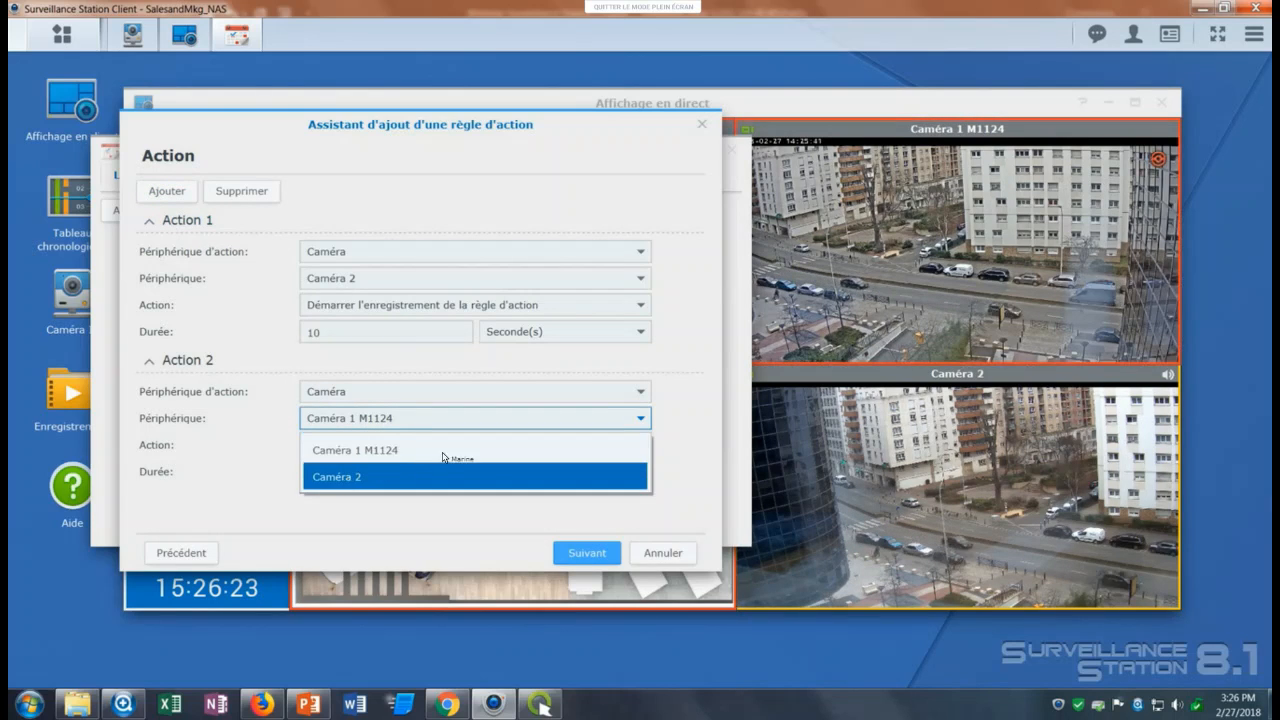
pyautogui.click(420, 478)
pyautogui.click(400, 445)
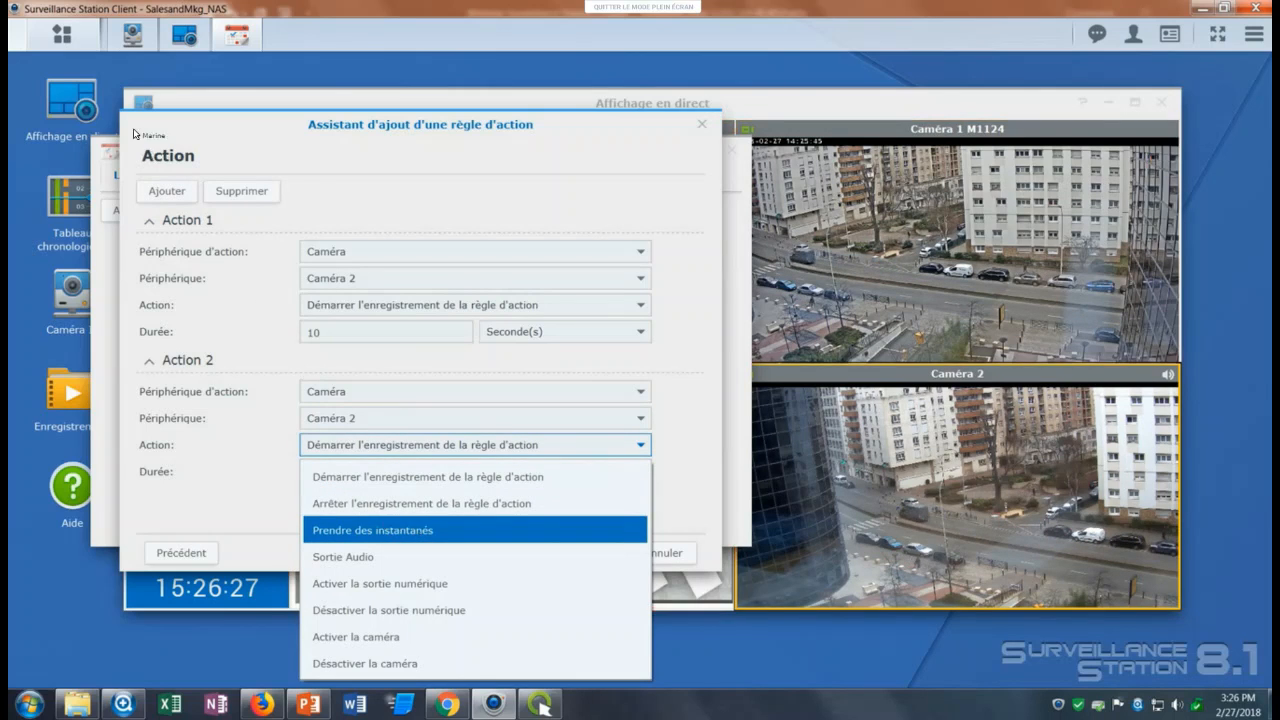
pyautogui.click(392, 530)
pyautogui.click(62, 34)
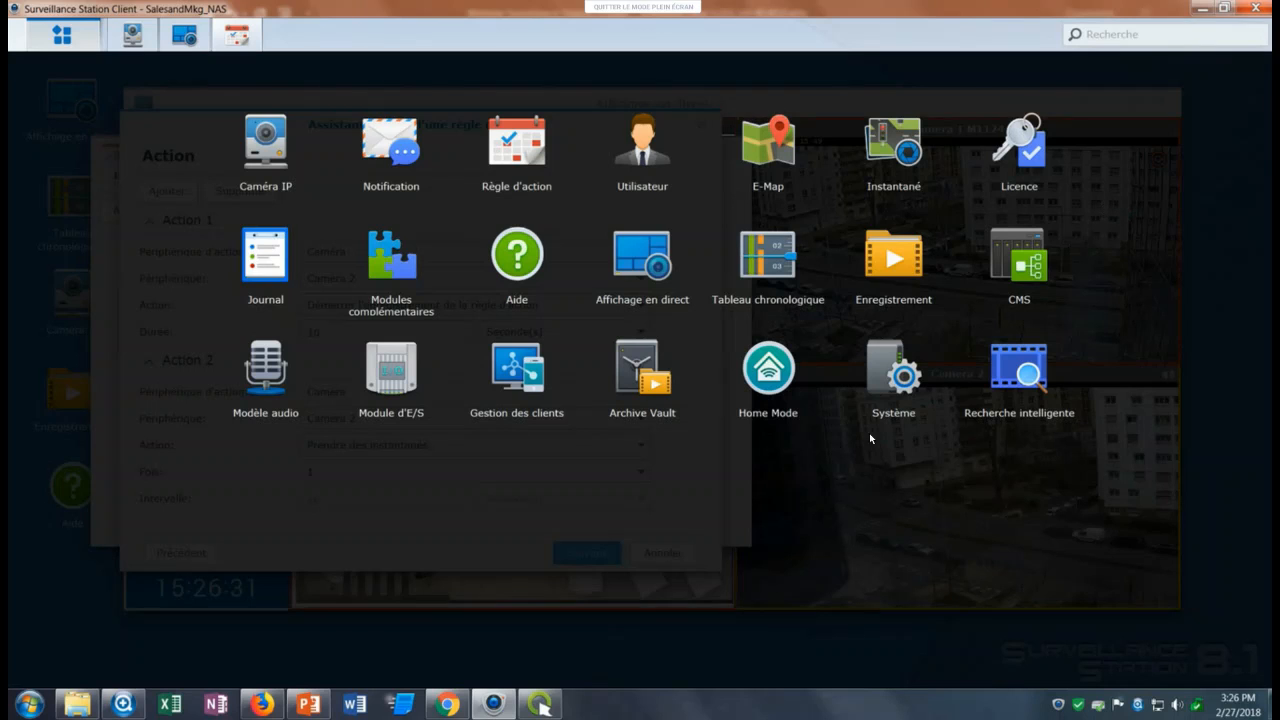
pyautogui.click(889, 341)
pyautogui.click(888, 400)
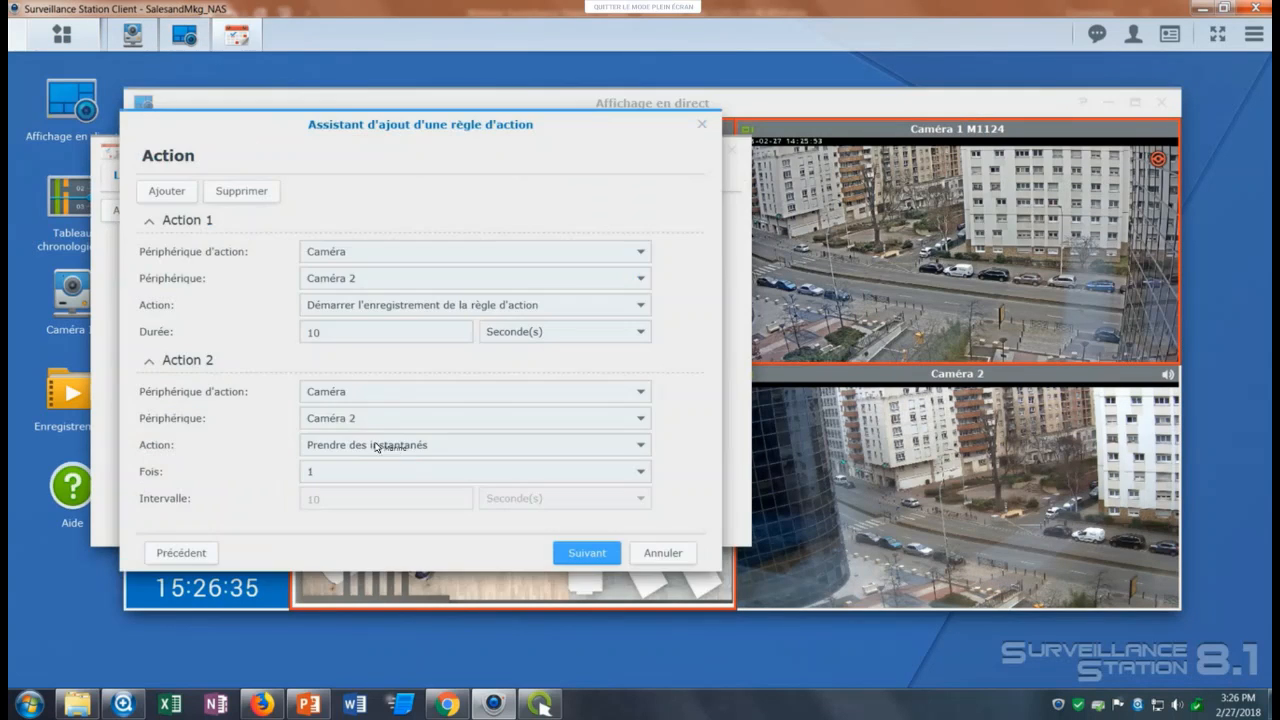
# Keep the snapshot count of action 2 at 1 and proceed to the rule's schedule.
pyautogui.click(380, 470)
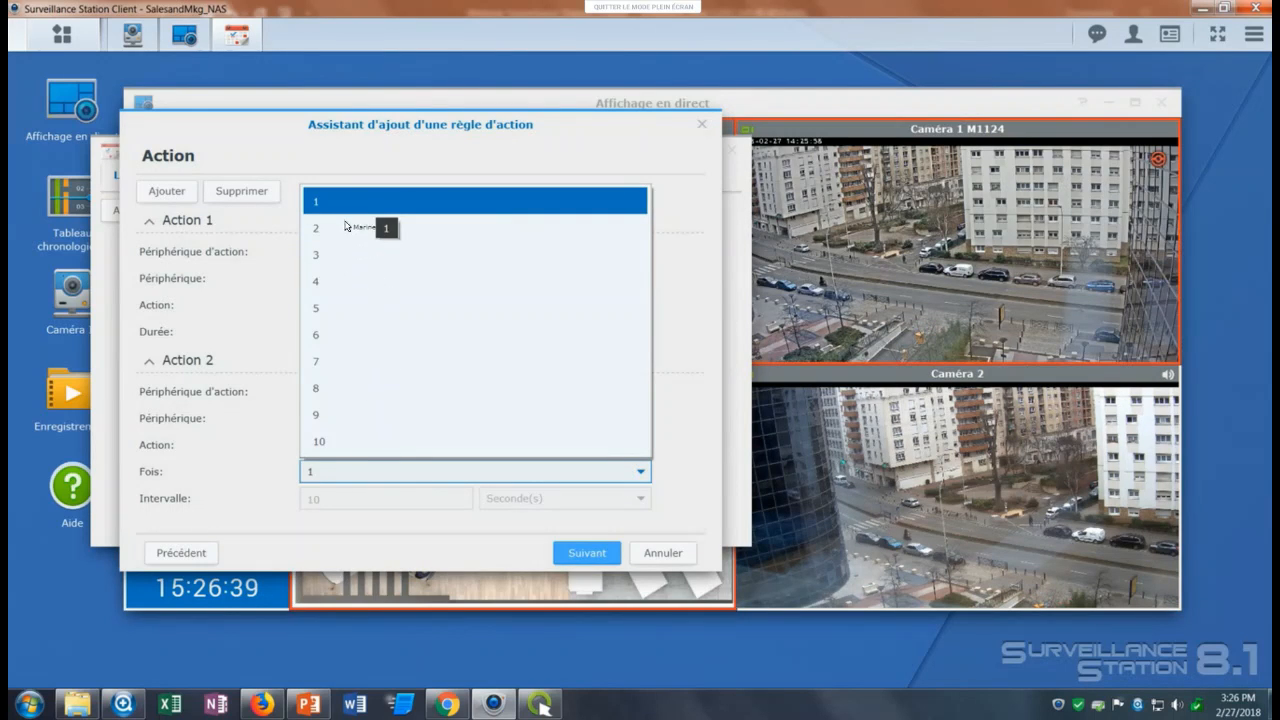
pyautogui.click(527, 470)
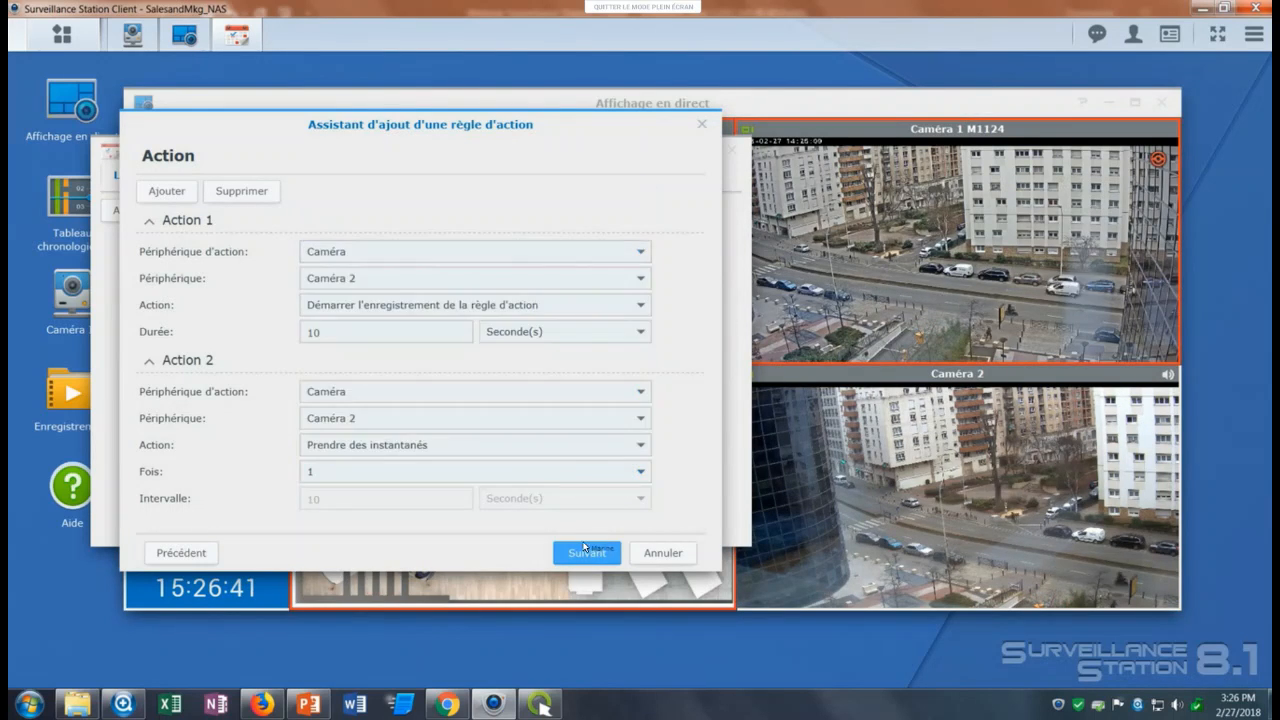
pyautogui.click(587, 553)
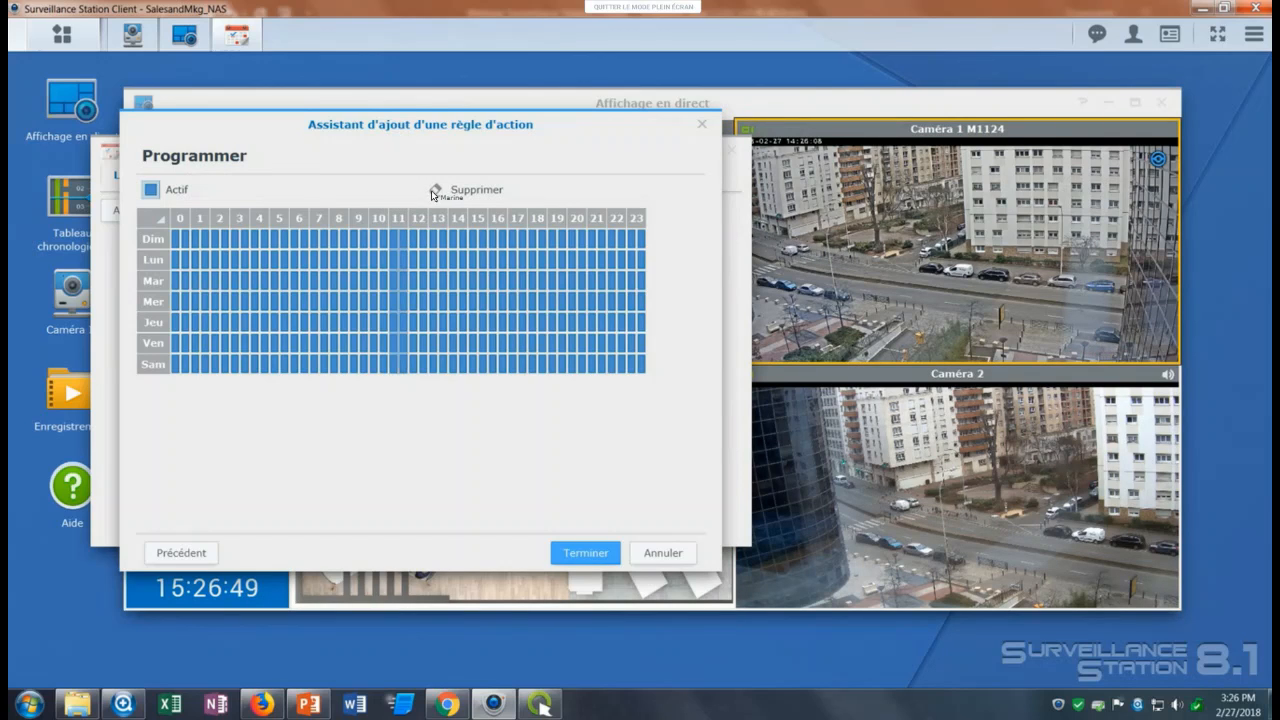
# Clear all hours of Dim and Sam from the action rule's schedule with Supprimer and finish the rule.
pyautogui.click(163, 219)
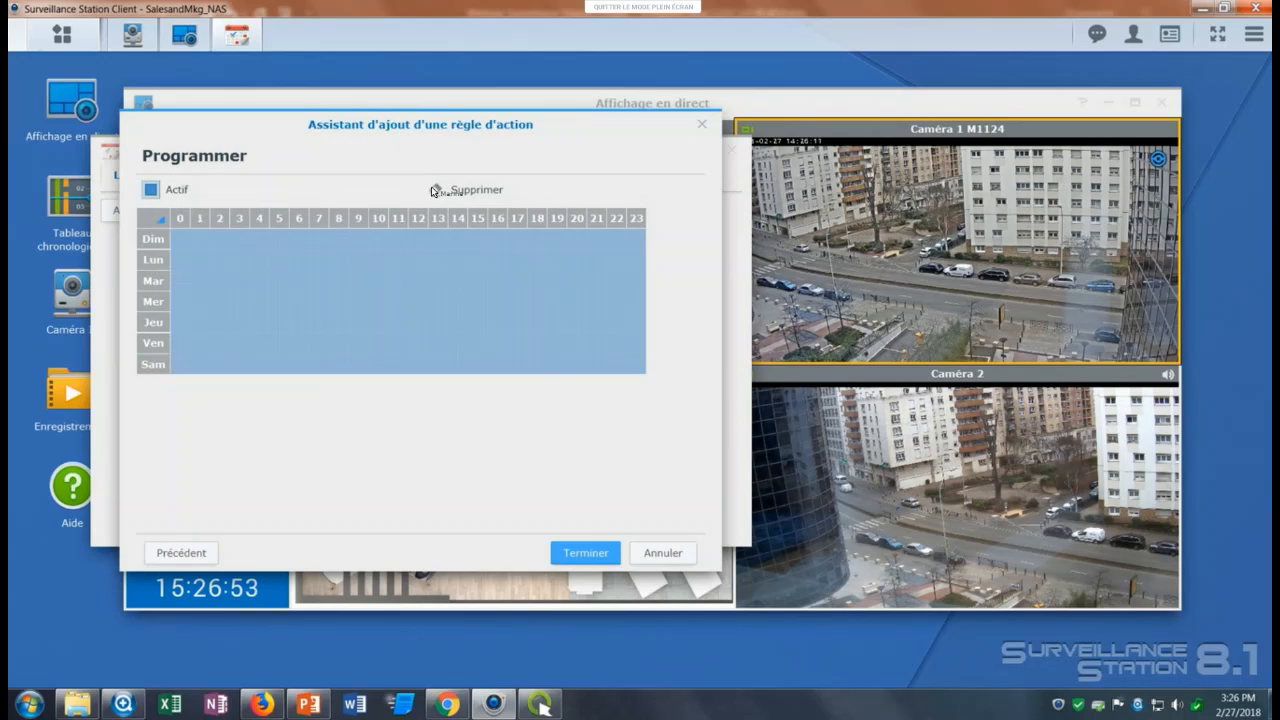
pyautogui.click(158, 216)
pyautogui.click(160, 239)
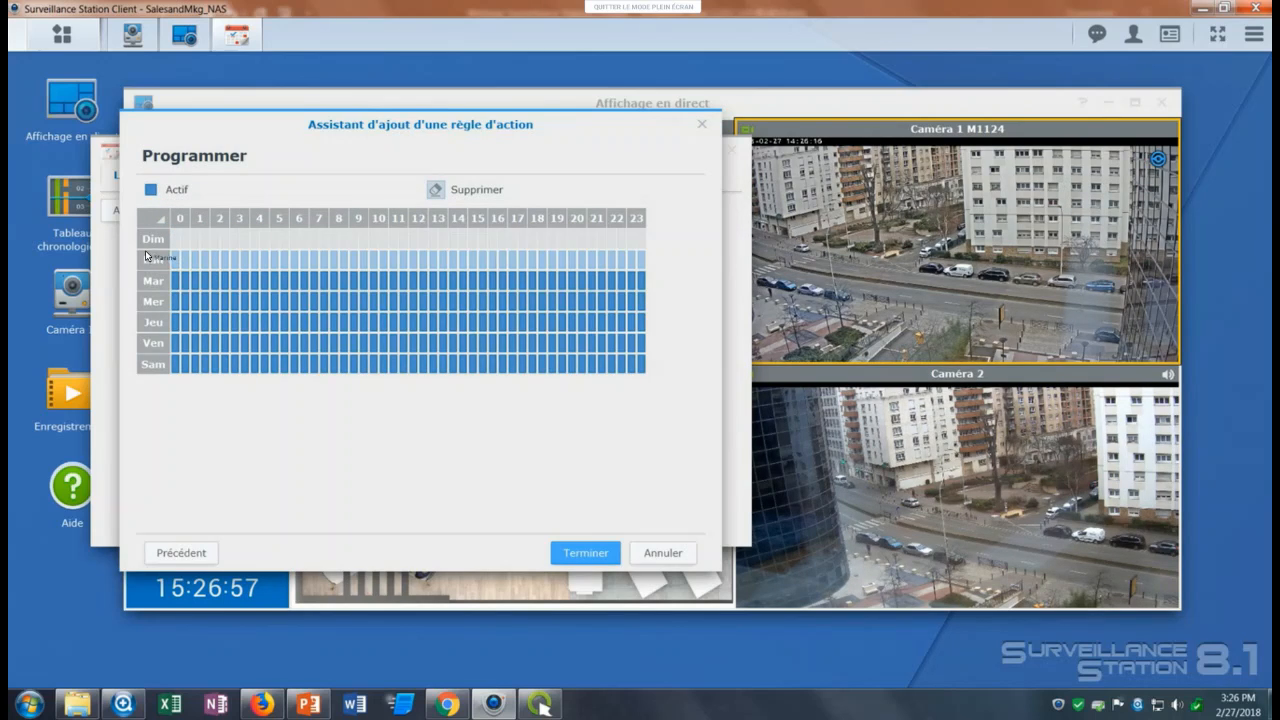
pyautogui.click(157, 362)
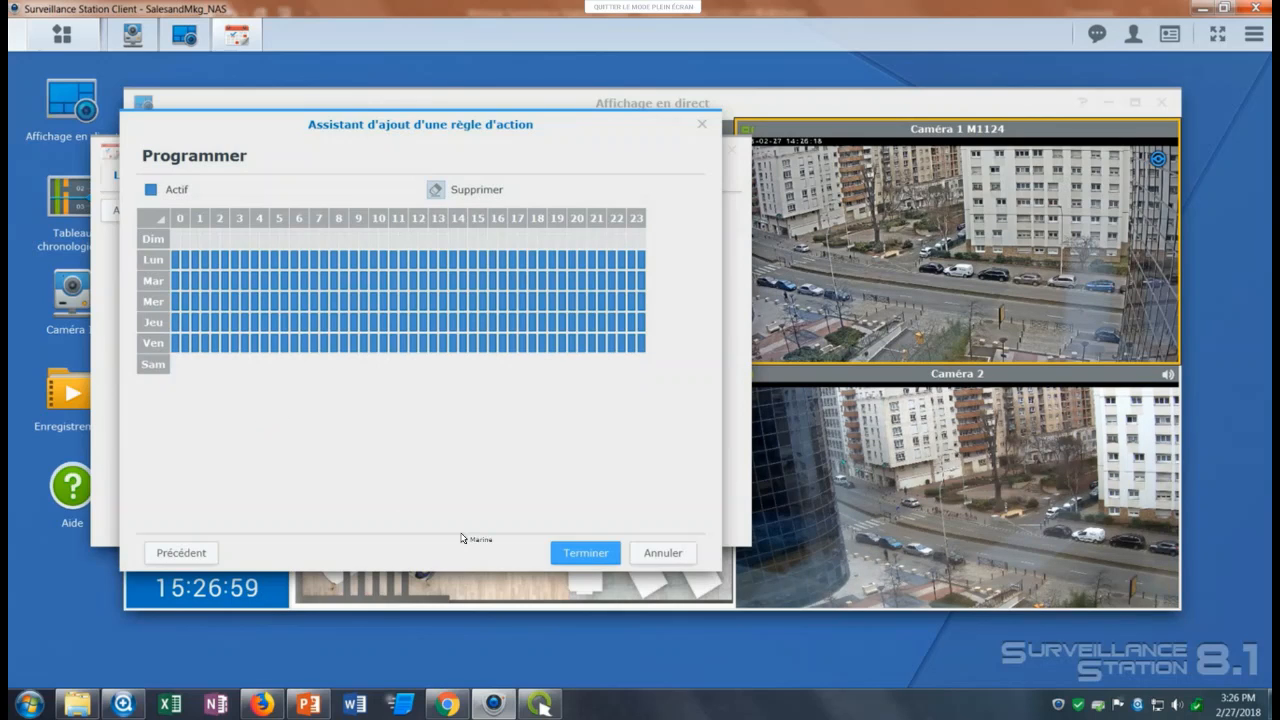
pyautogui.click(575, 550)
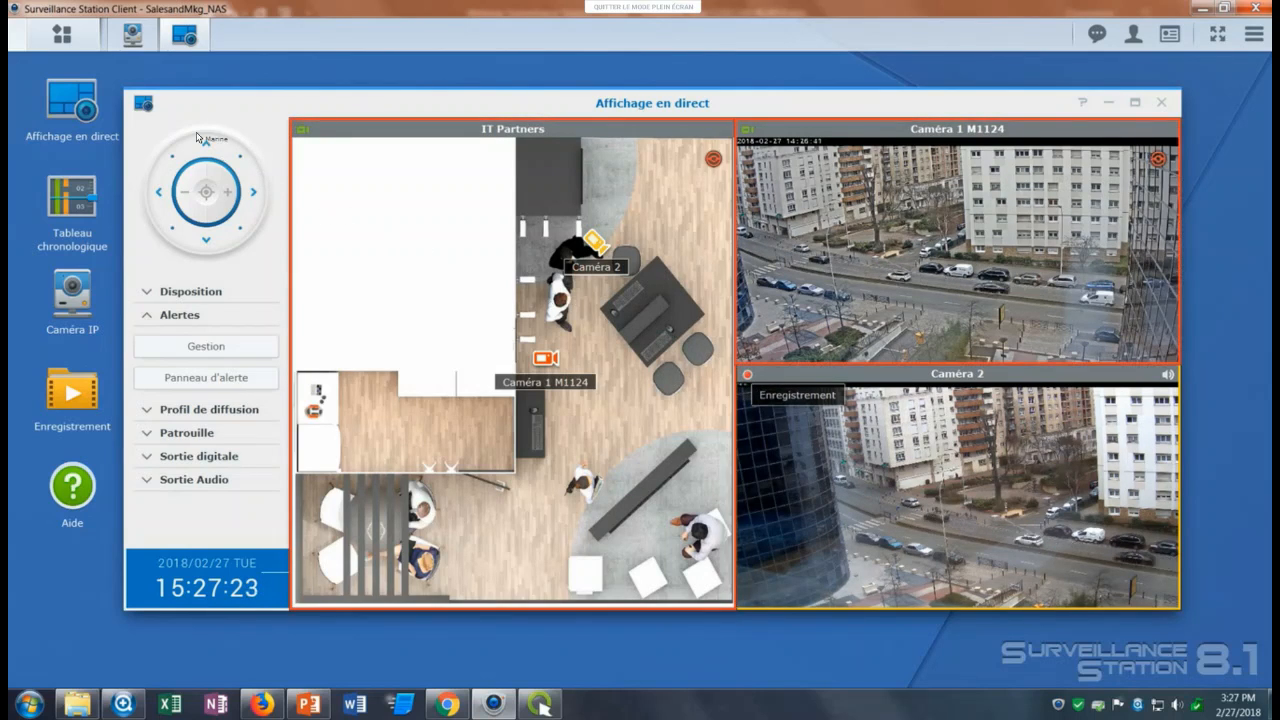
# View the most recent Caméra 2 snapshot from the Instantané list and return to the live view.
pyautogui.click(62, 35)
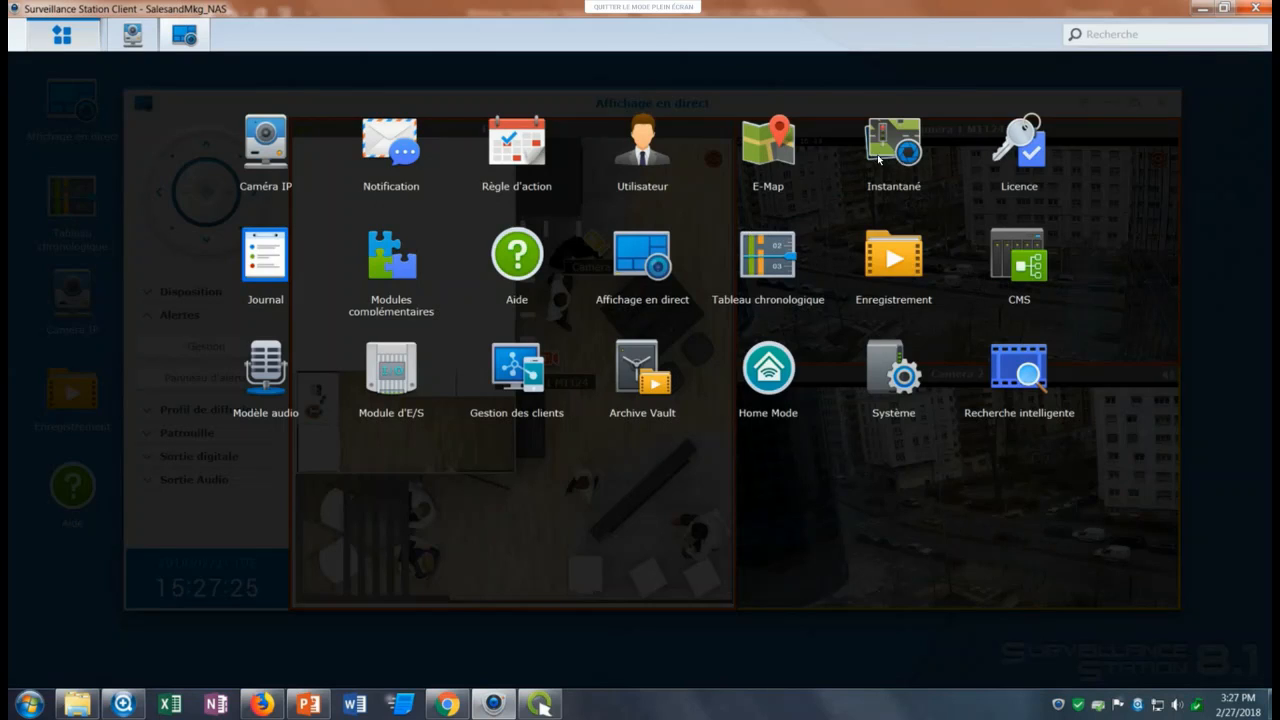
pyautogui.click(893, 145)
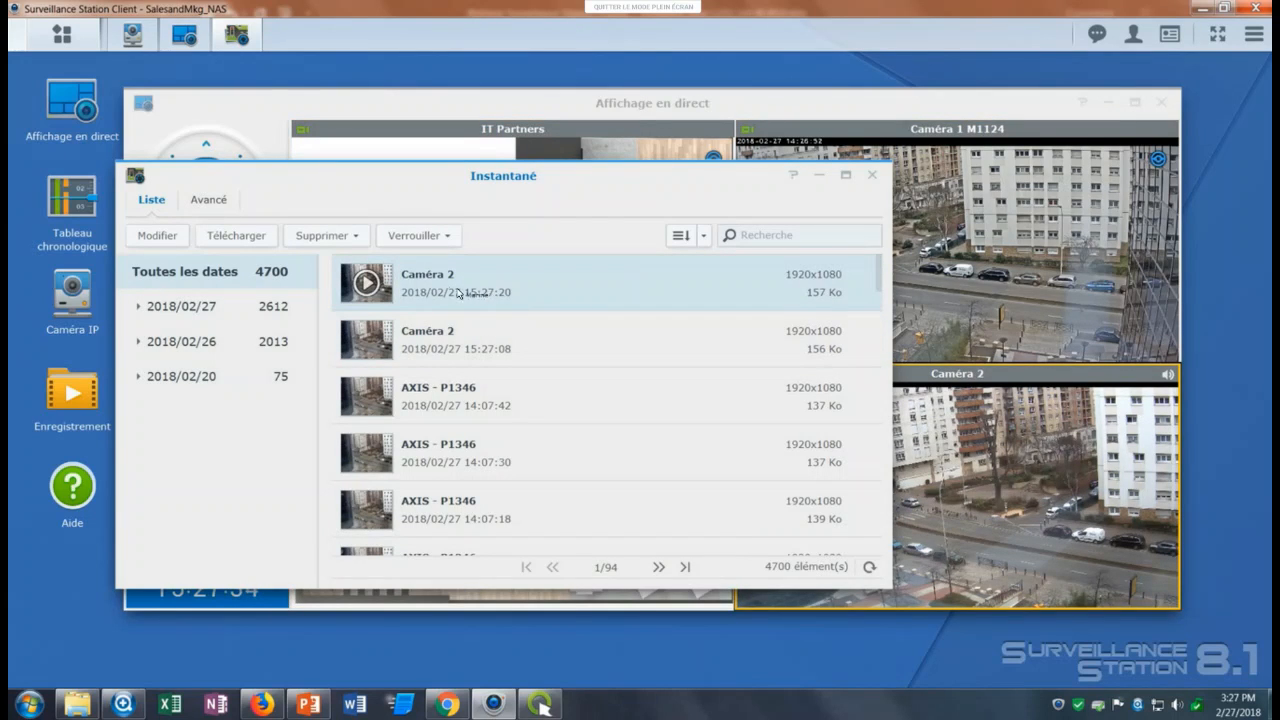
pyautogui.click(380, 289)
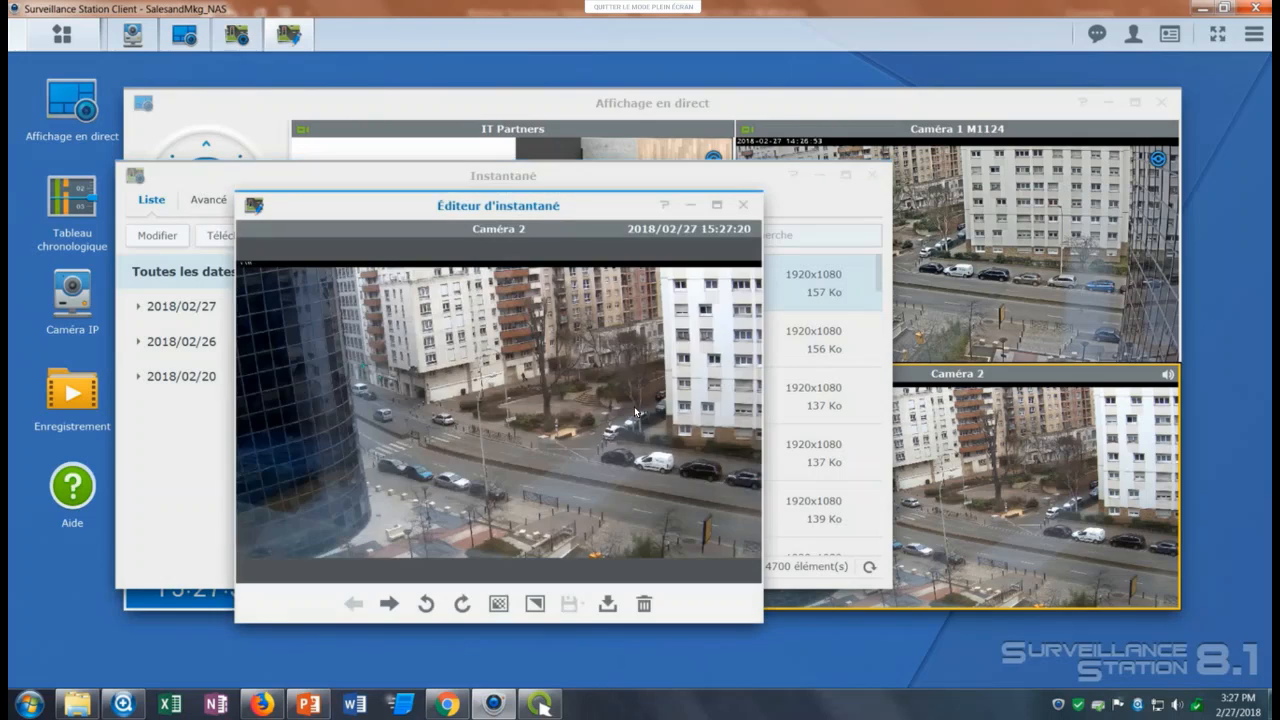
pyautogui.click(743, 205)
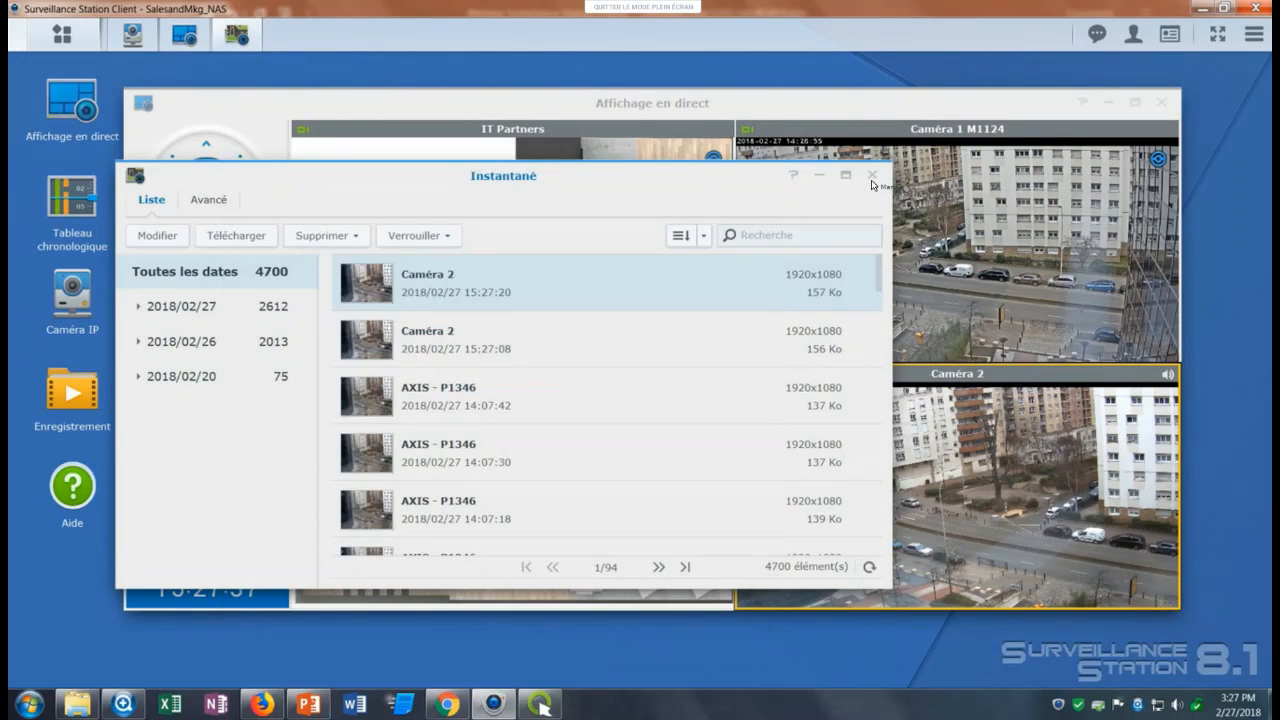
pyautogui.click(870, 176)
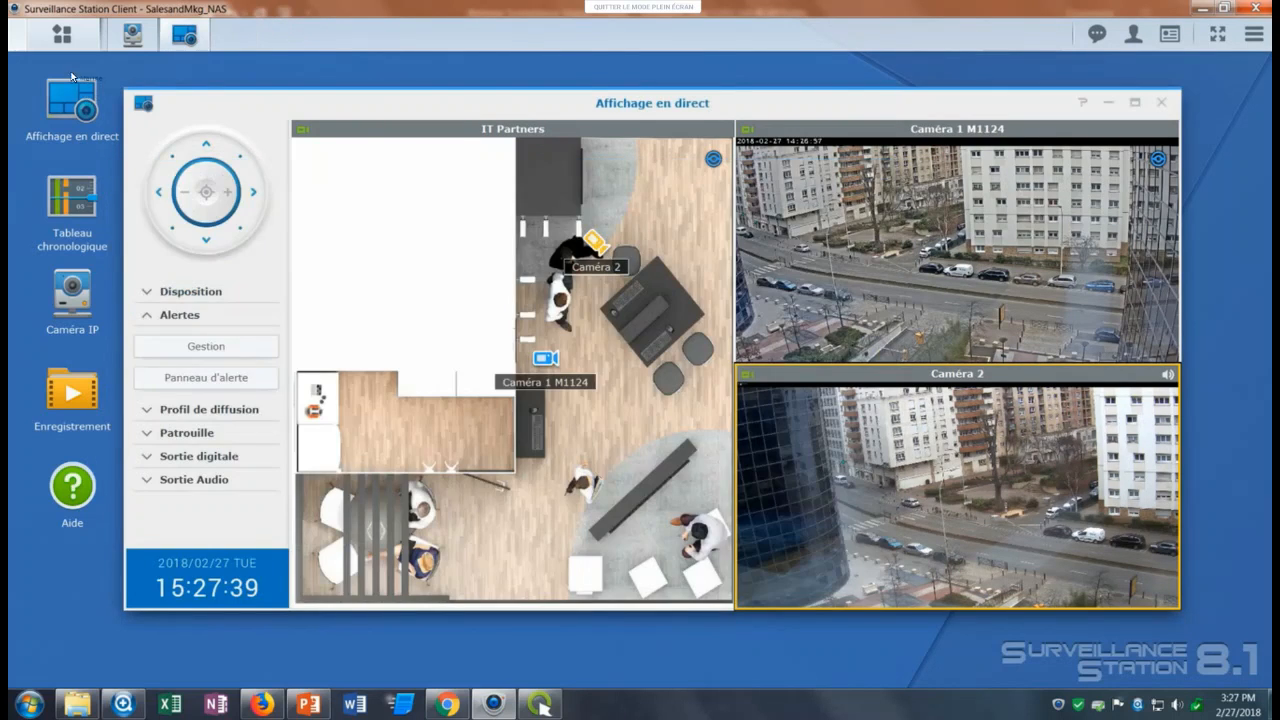
# Examine the e-mail notification options, turning e-mail notifications on to inspect the recipients field and off again.
pyautogui.click(69, 44)
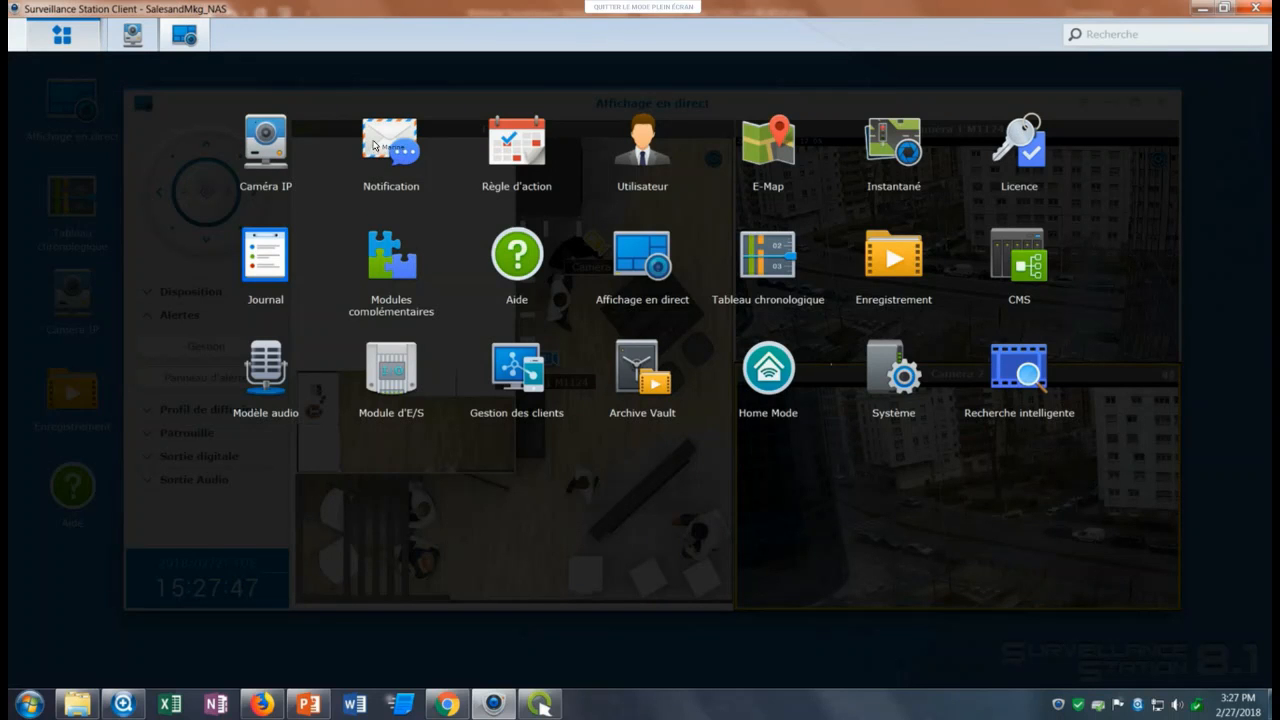
pyautogui.click(391, 192)
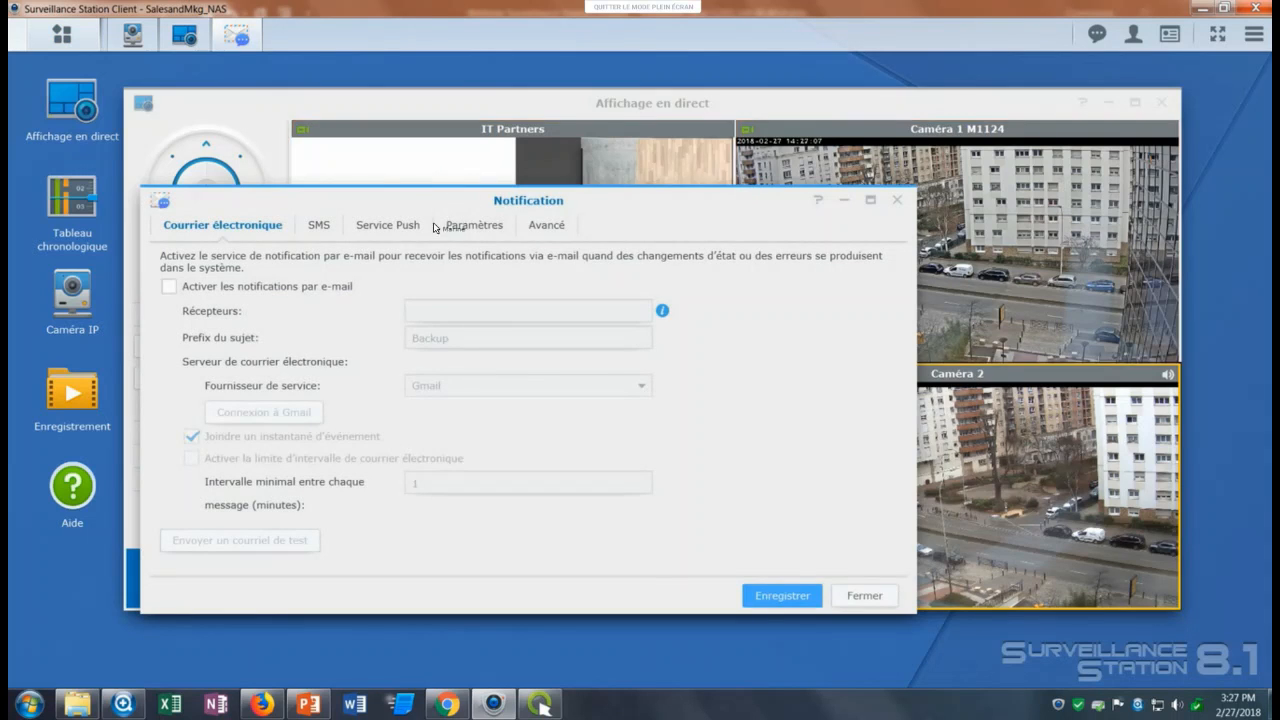
pyautogui.click(370, 227)
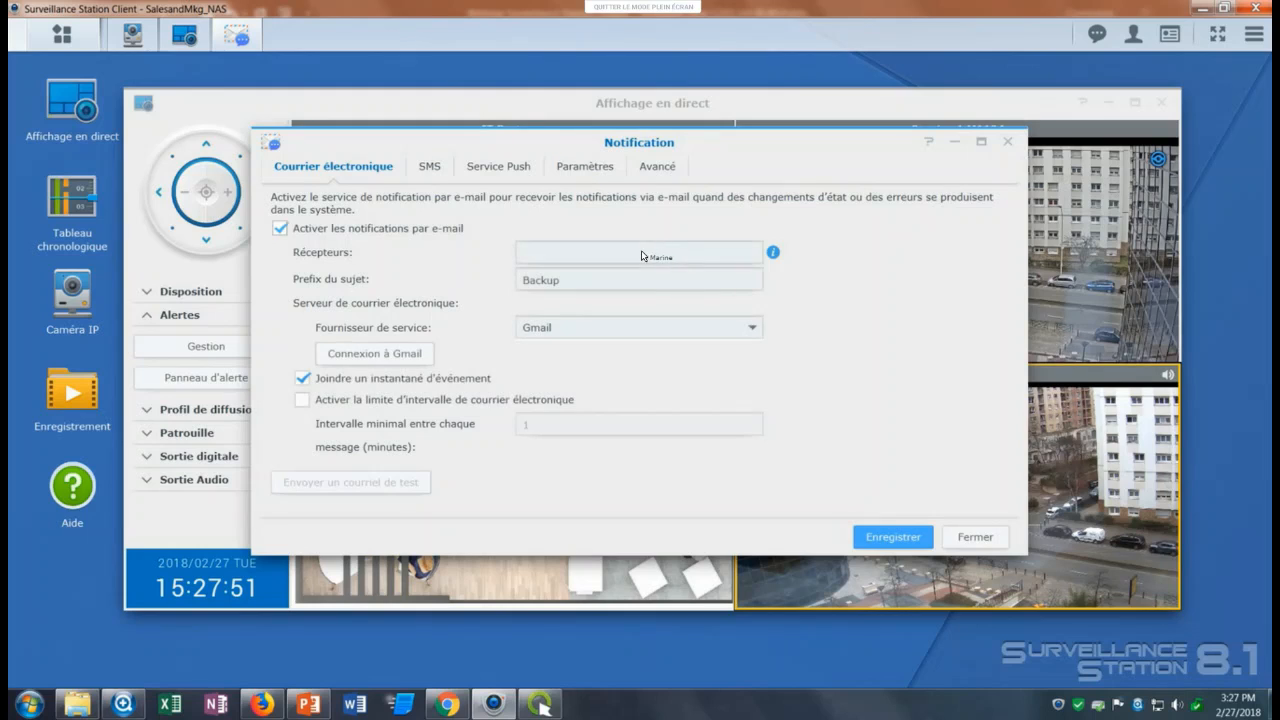
pyautogui.click(656, 258)
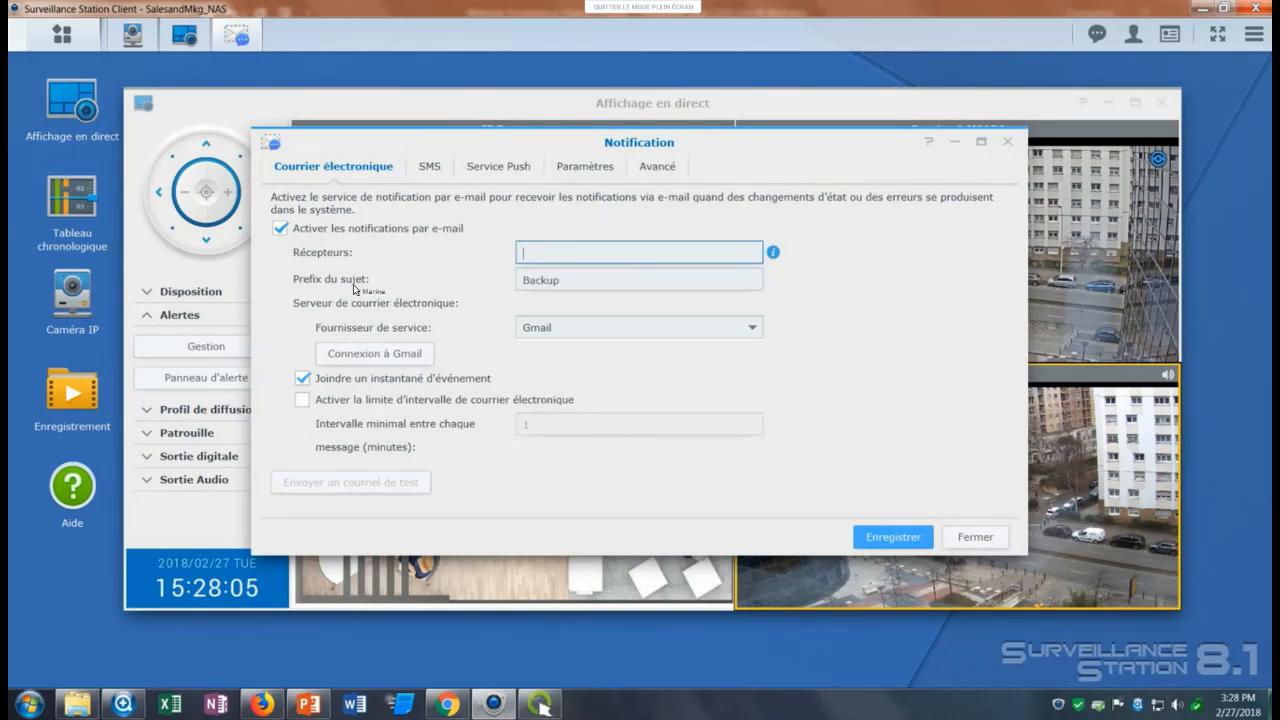
pyautogui.click(297, 230)
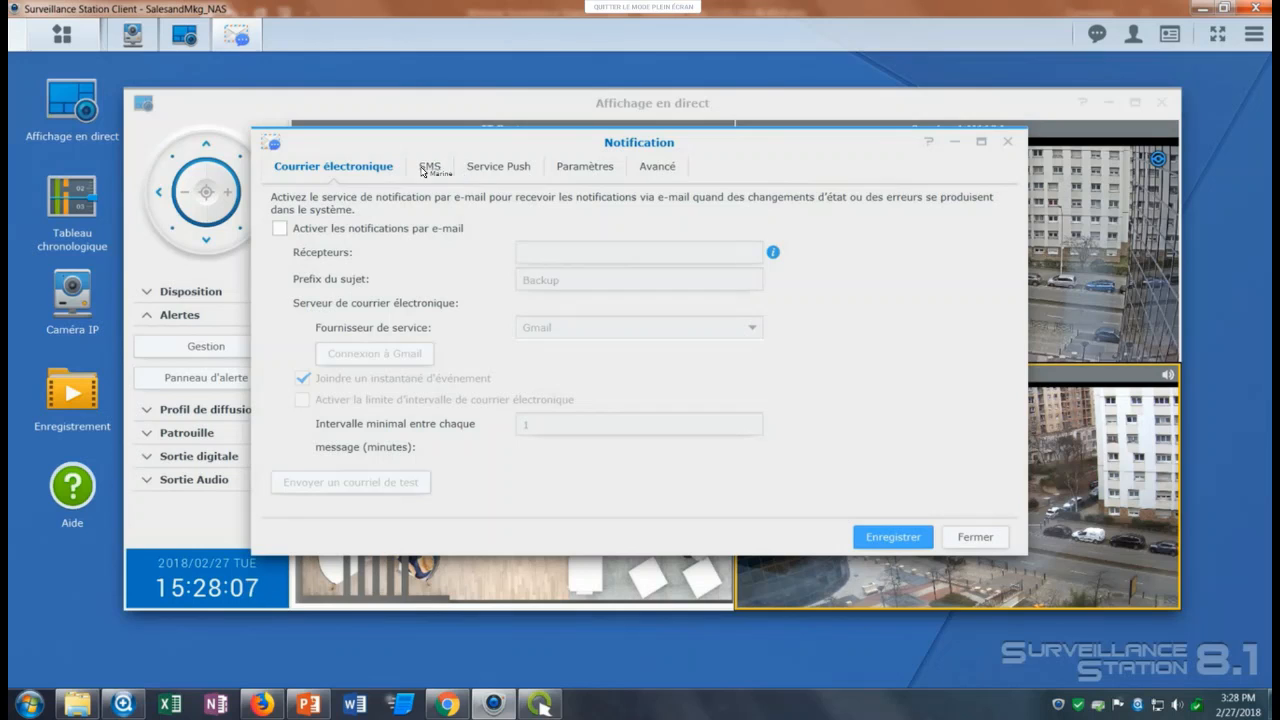
# Review the SMS and Service Push notification options and close the notification settings without saving.
pyautogui.click(431, 168)
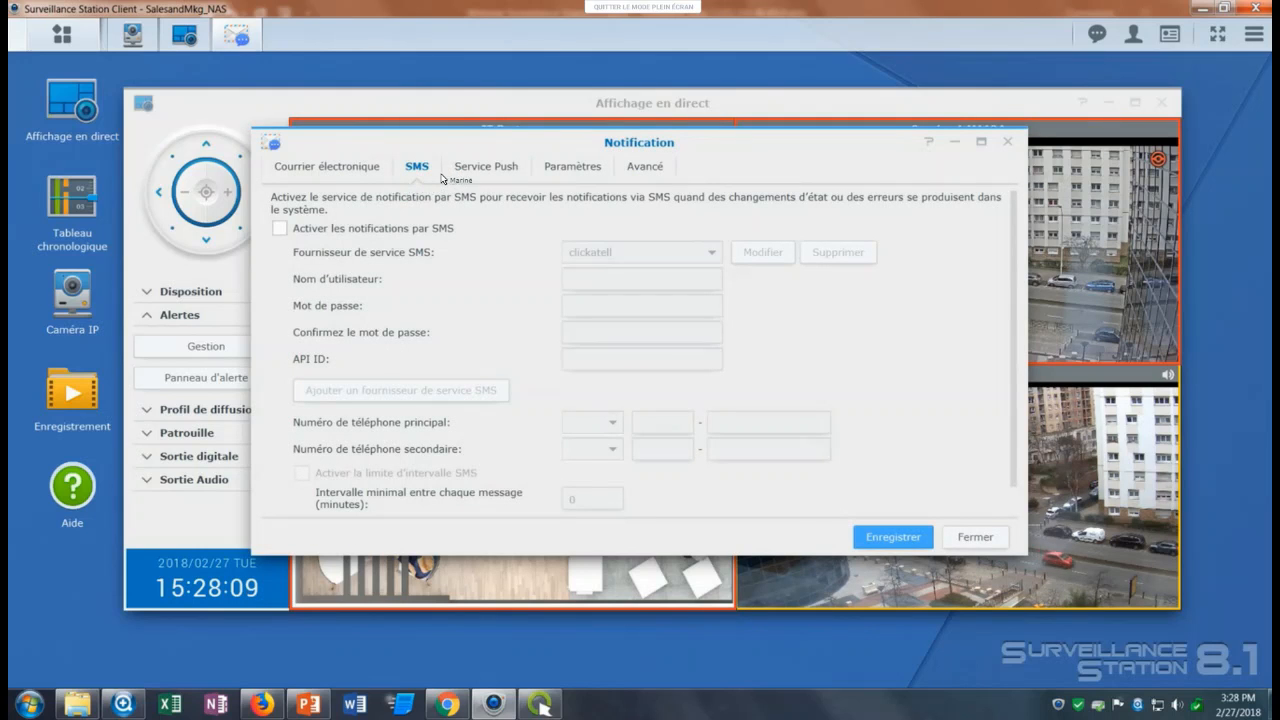
pyautogui.click(510, 169)
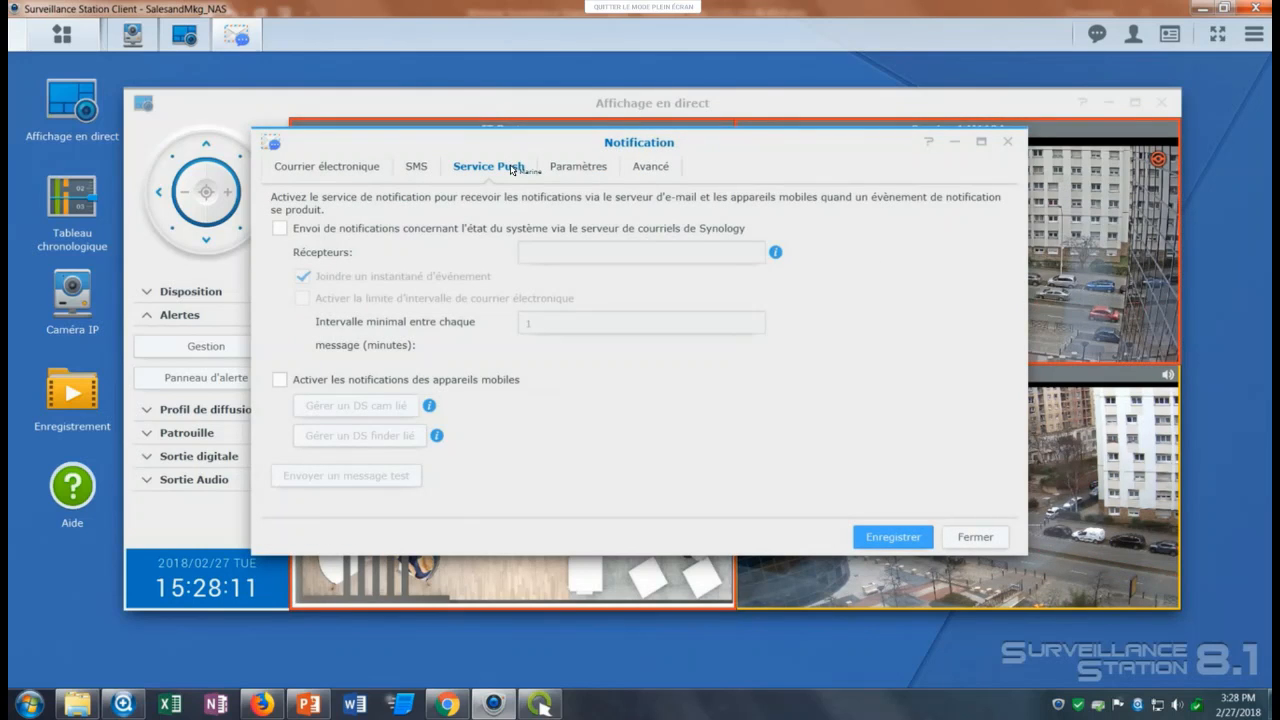
pyautogui.click(975, 537)
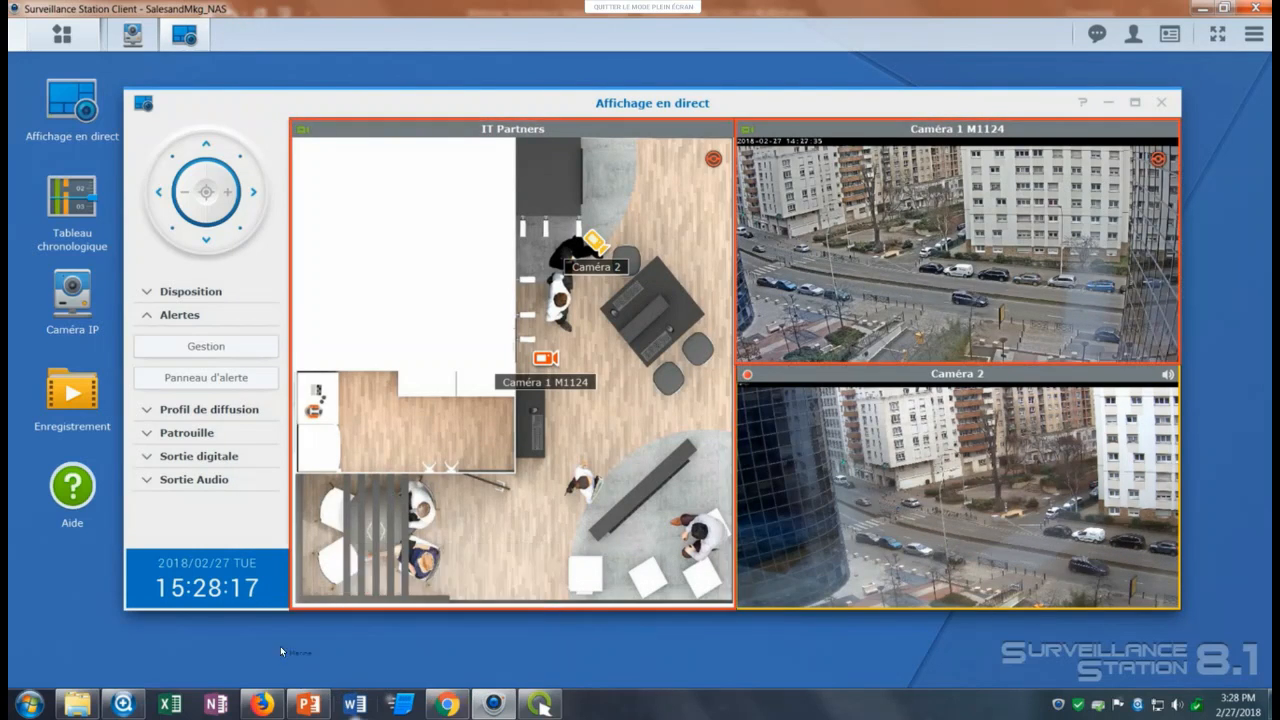
# Switch to the PowerPoint presentation, resume the slide show and advance to the Central Management System (CMS) slide.
pyautogui.click(308, 704)
pyautogui.click(1107, 675)
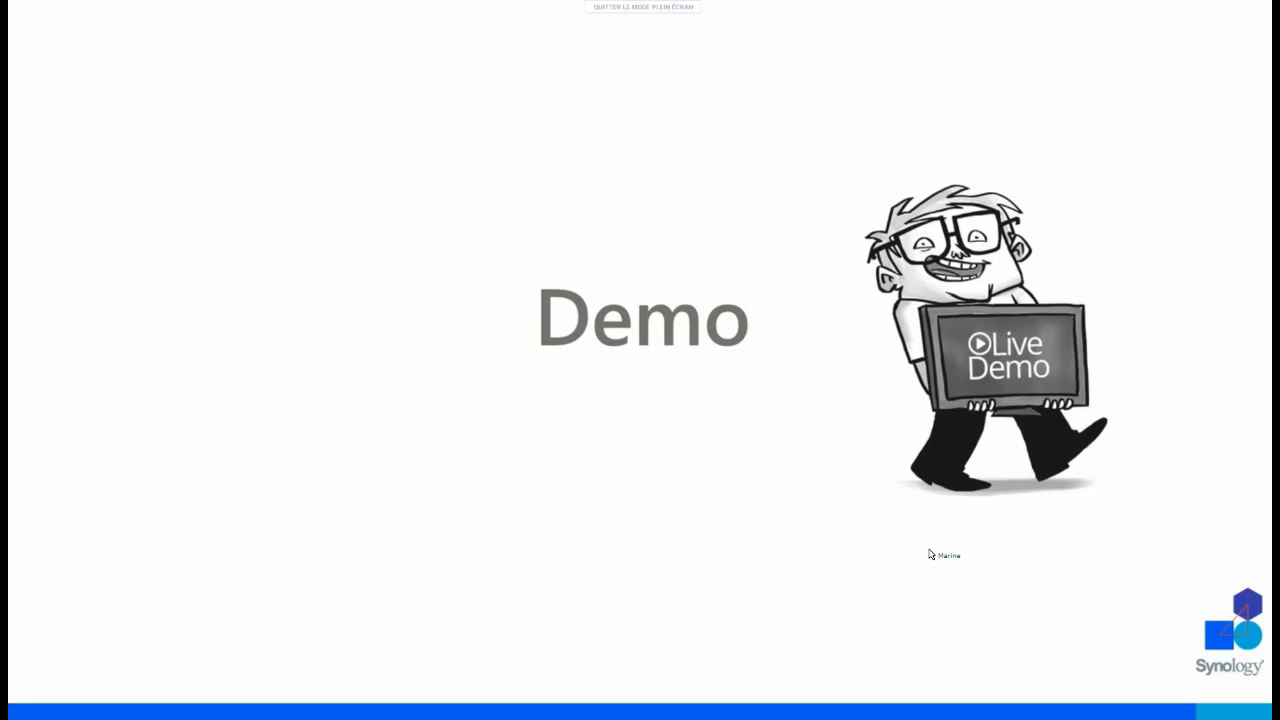
pyautogui.press('Right')
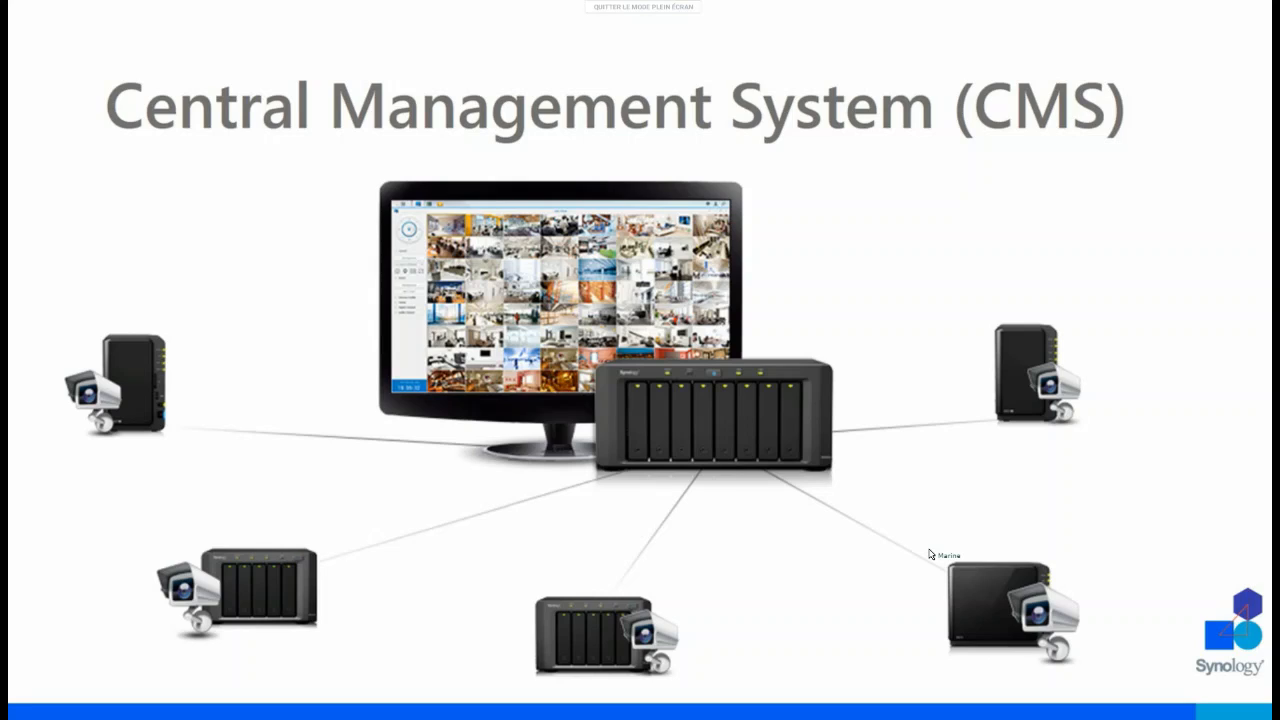